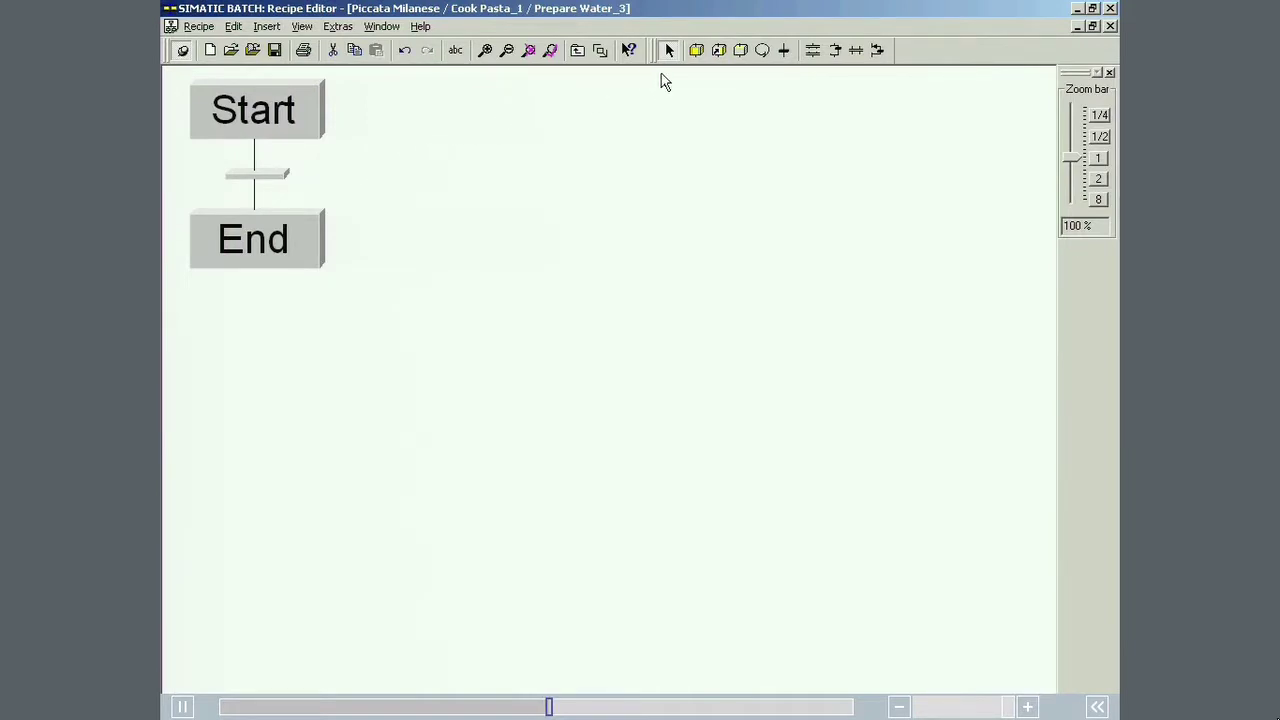
- Insert a NOP step between Start and End of the Prepare Water operation
left_click(740, 51)
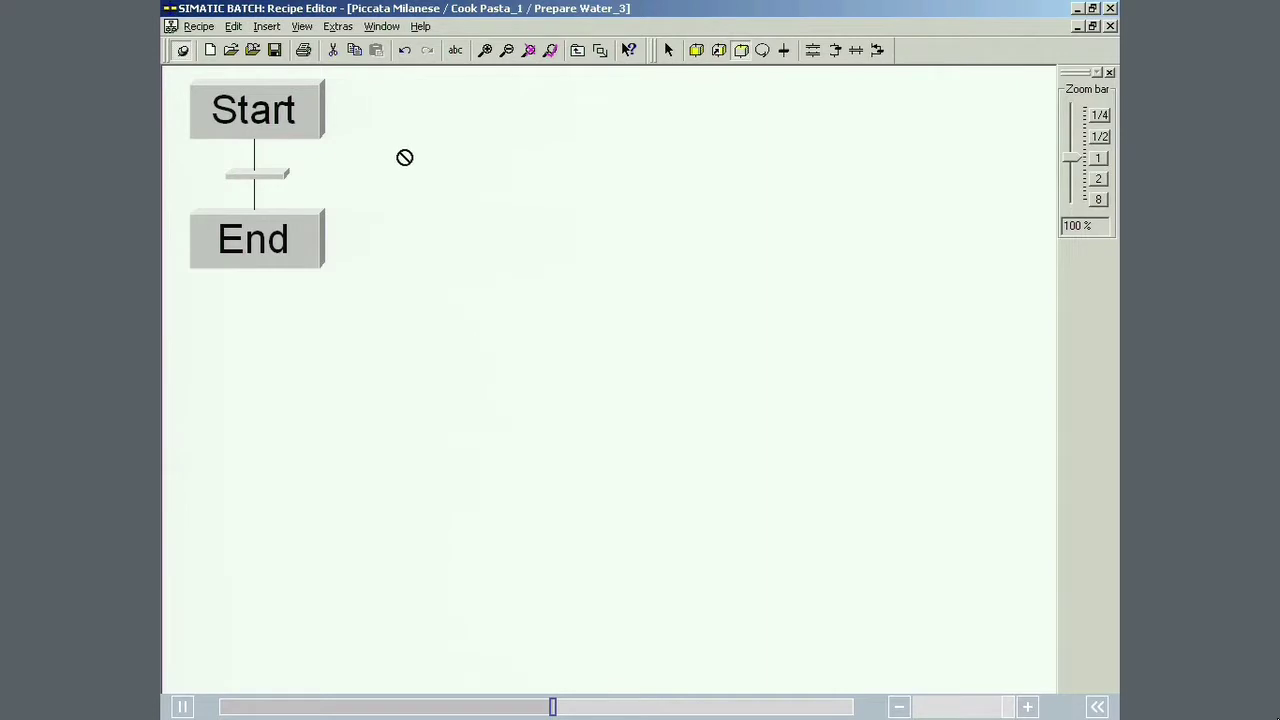
left_click(253, 200)
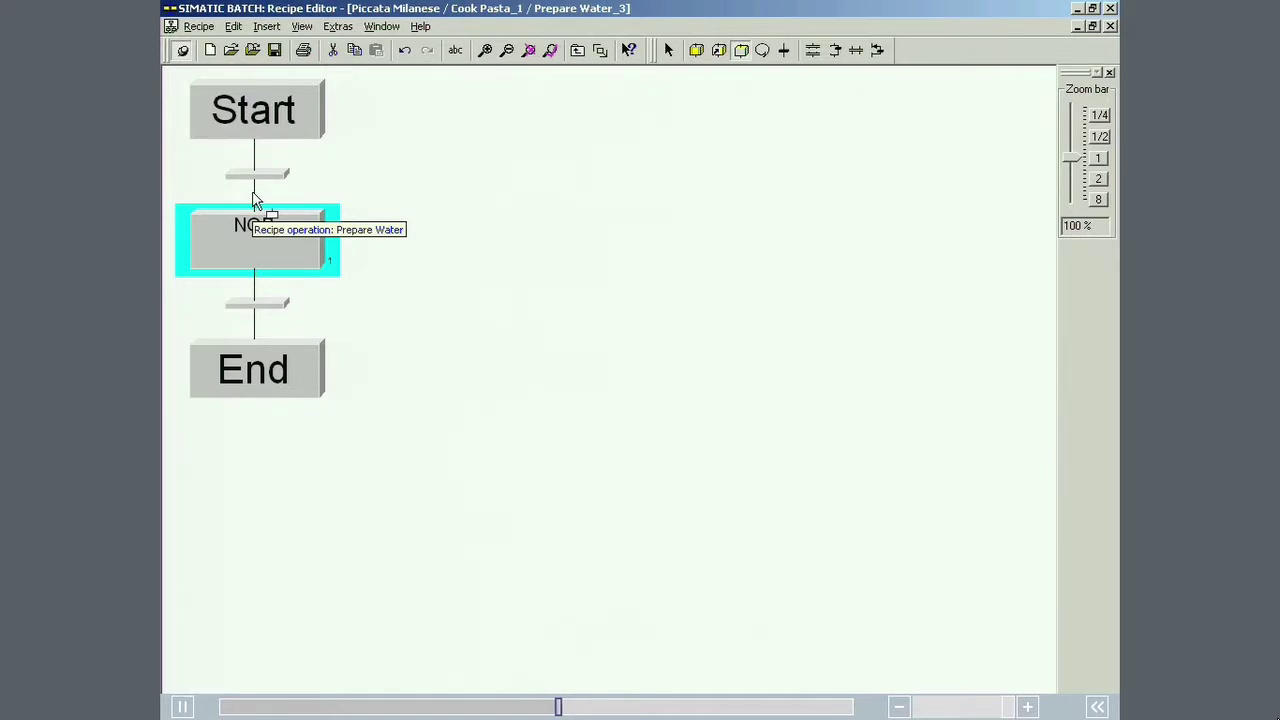
- Make the new step Add_Ingredient with the Add_Water strategy, adding Water at quantity 3
right_click(262, 240)
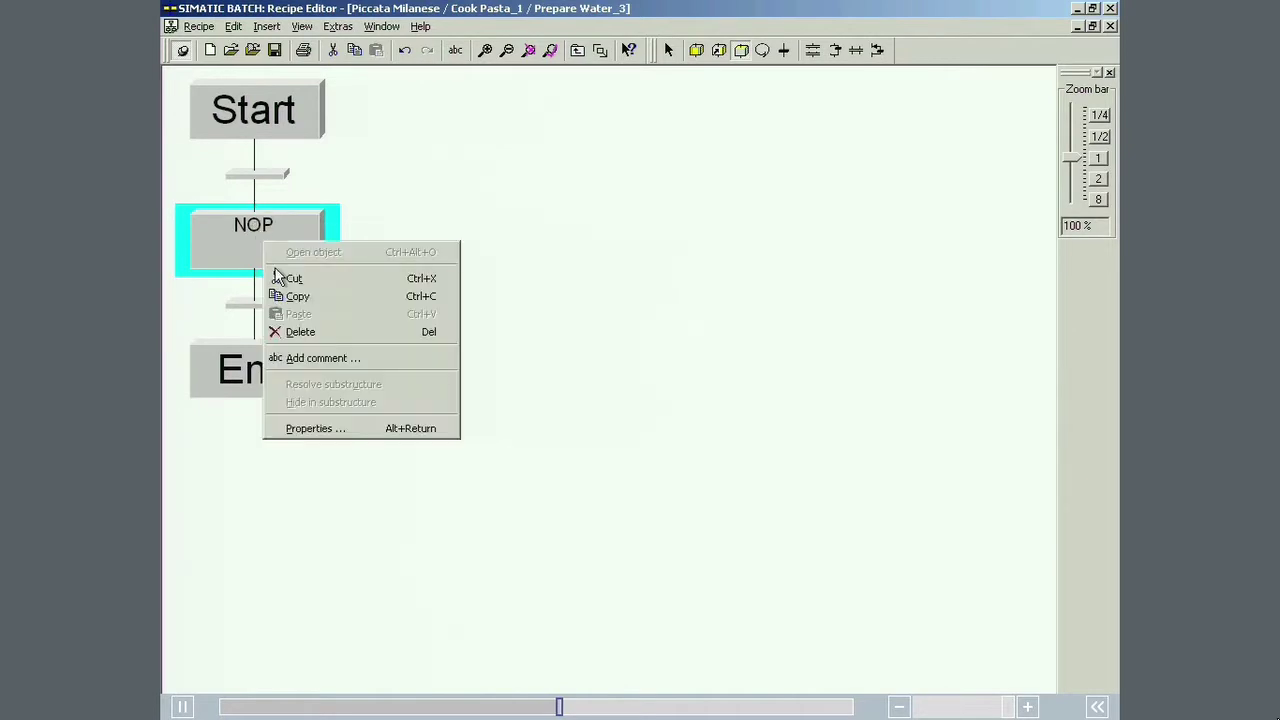
left_click(302, 427)
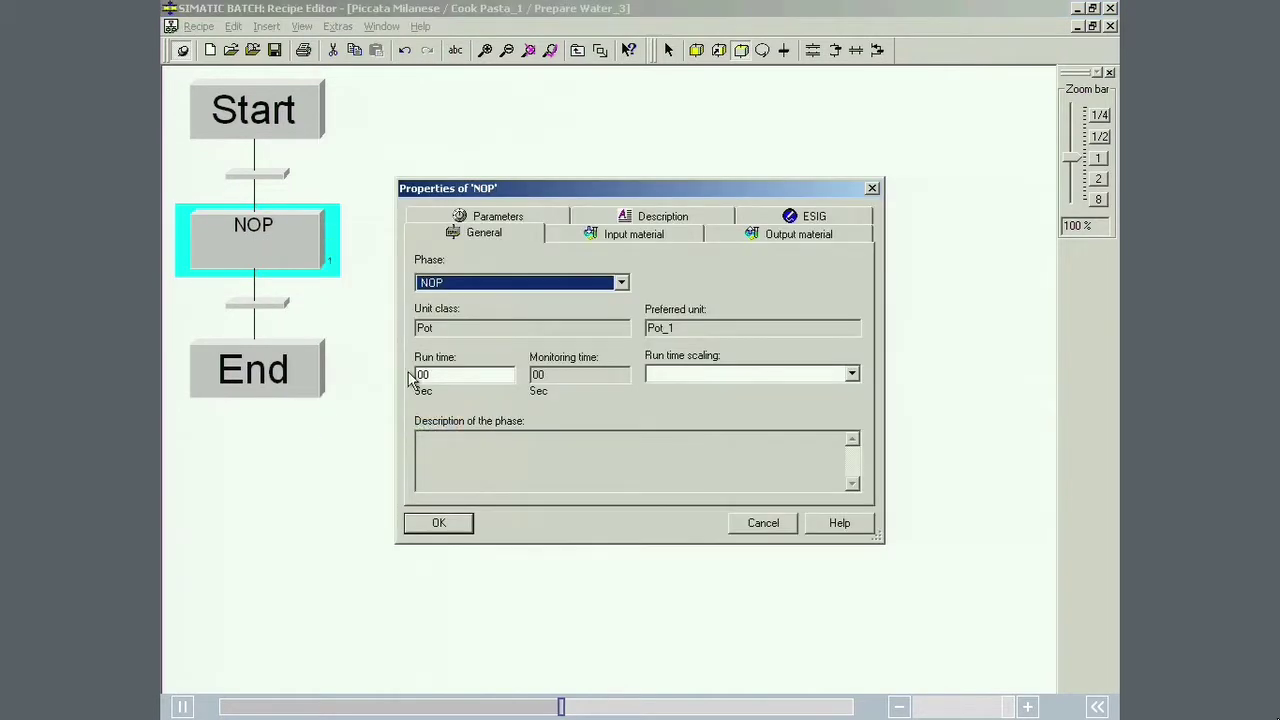
left_click(503, 284)
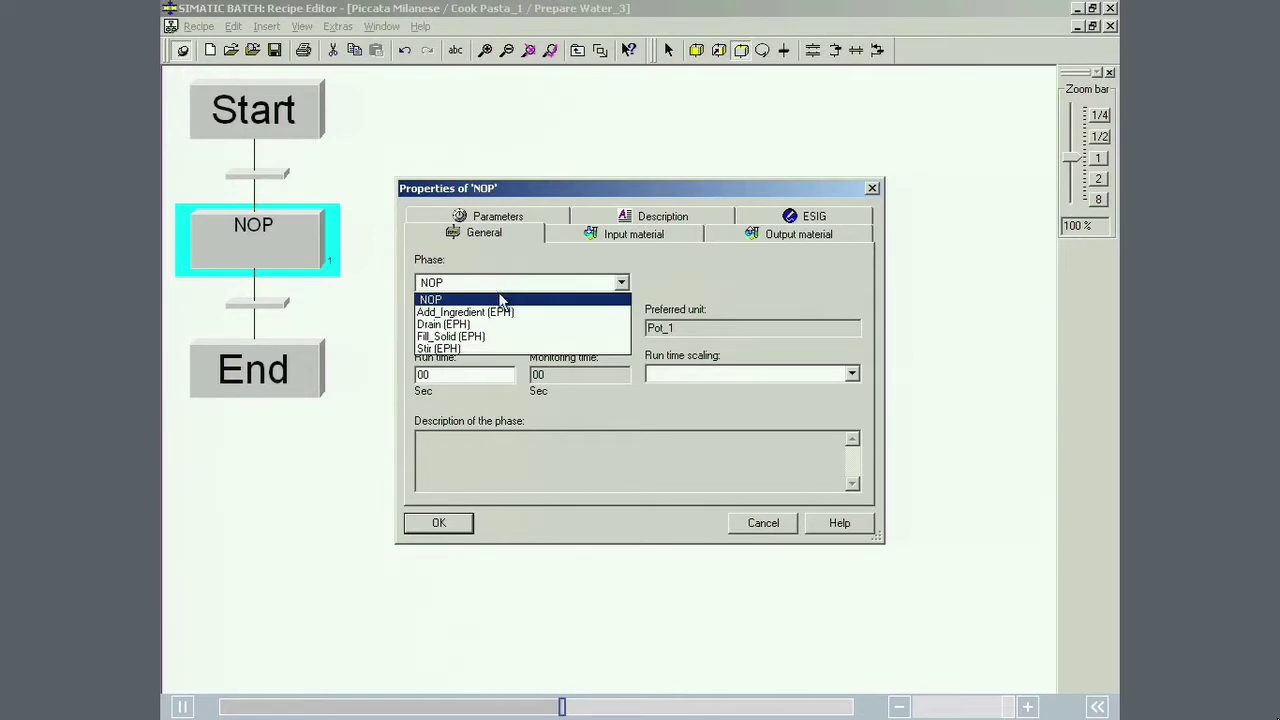
left_click(495, 312)
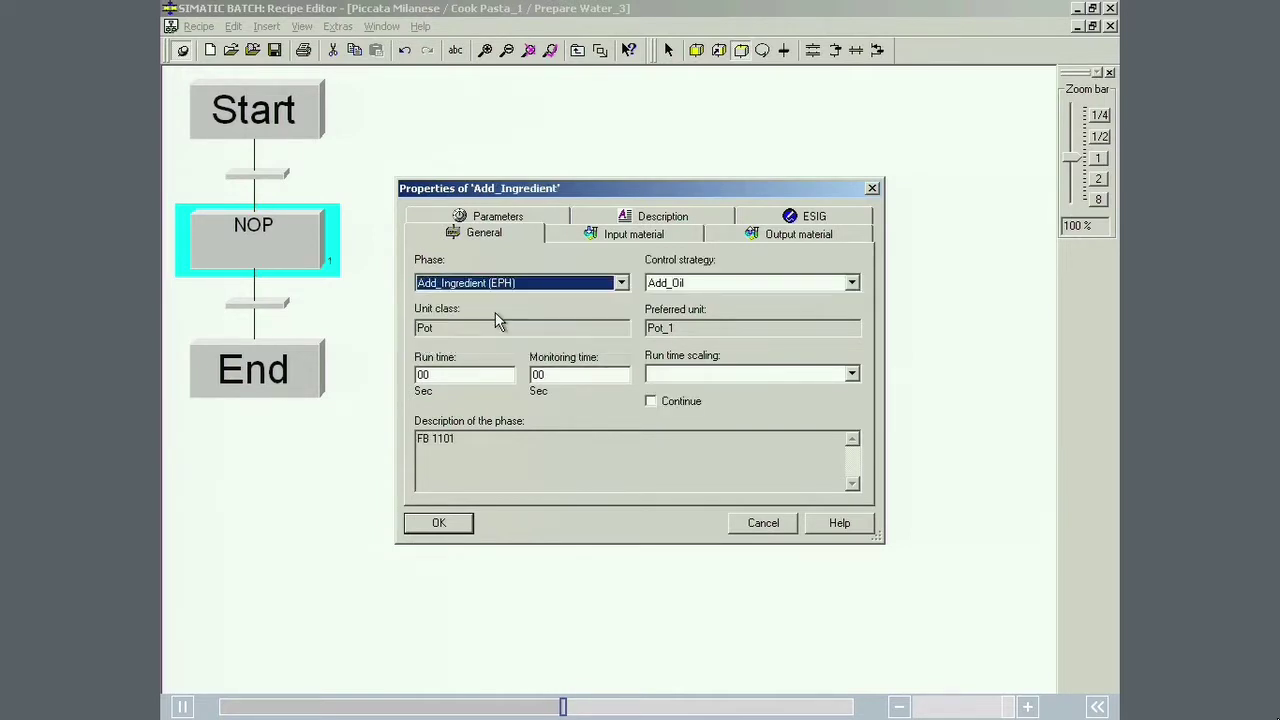
left_click(716, 284)
left_click(711, 337)
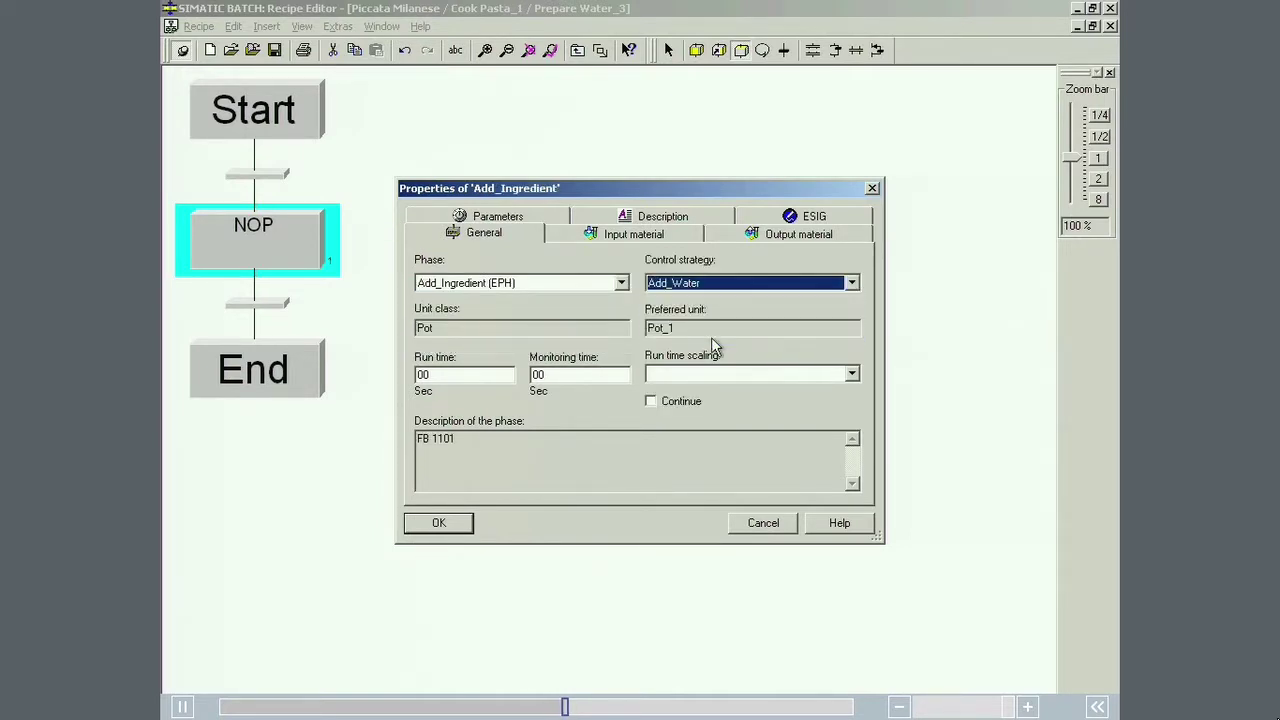
left_click(686, 236)
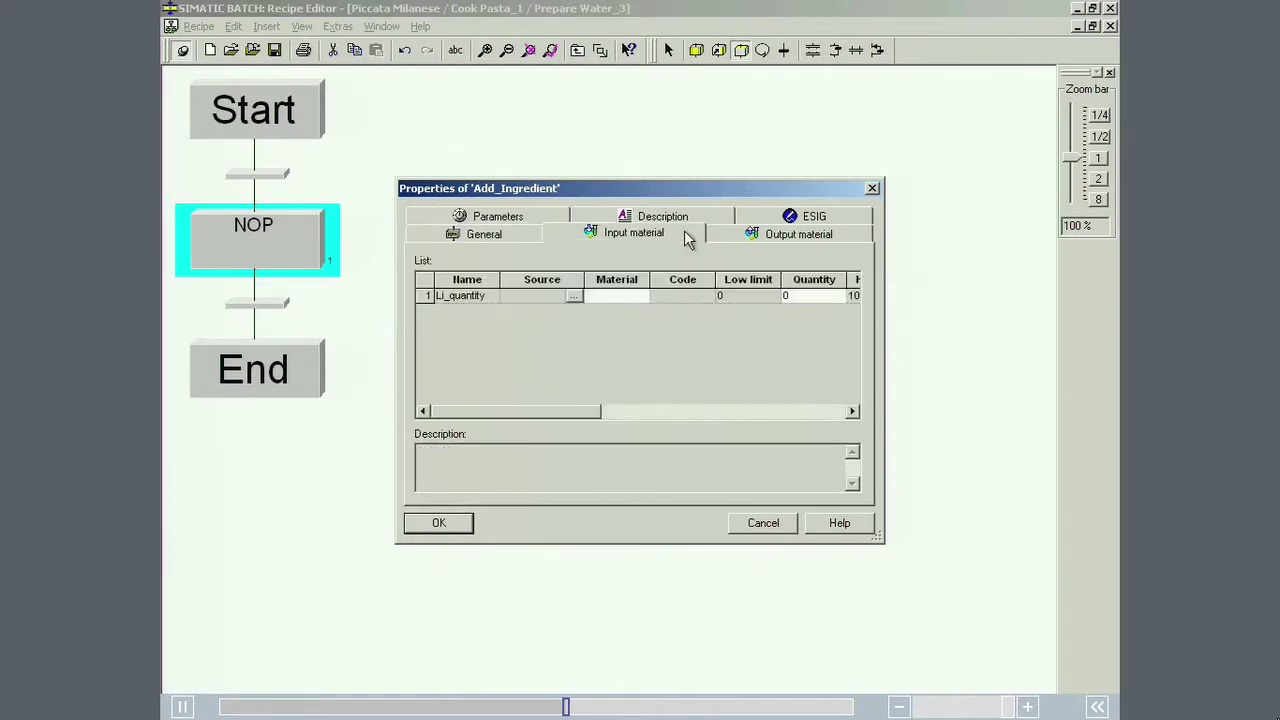
double_click(637, 292)
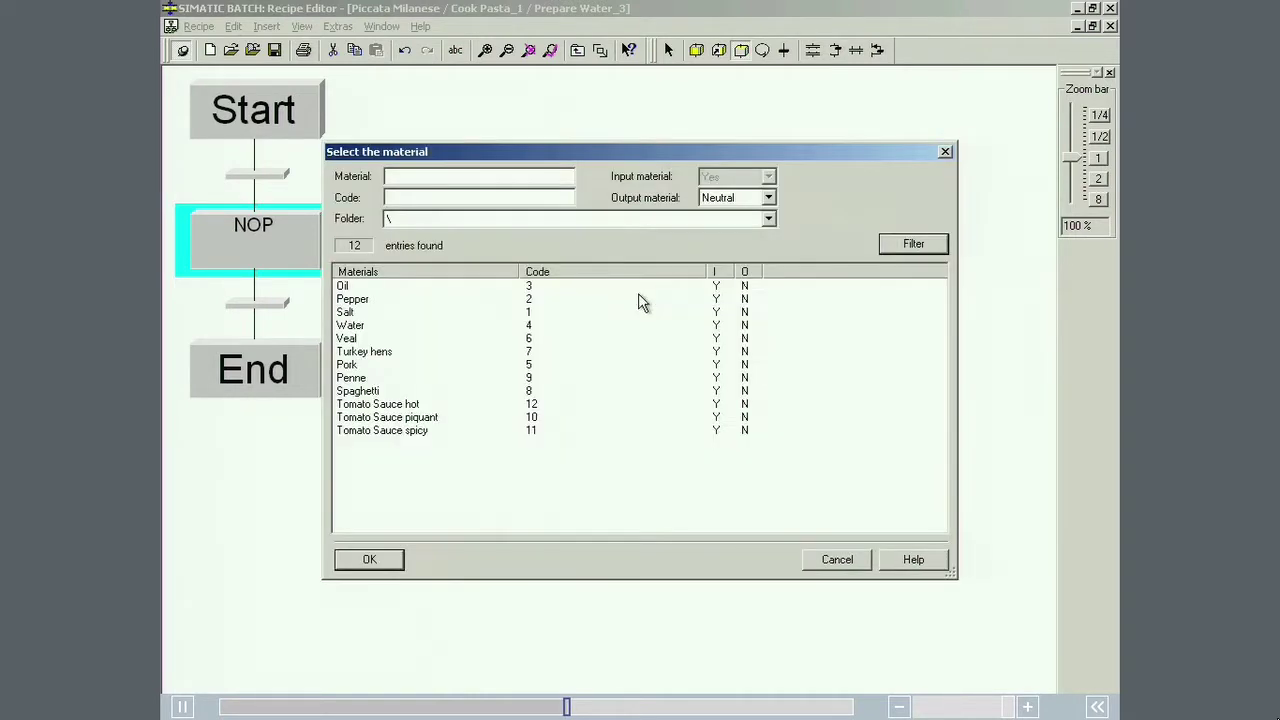
double_click(367, 326)
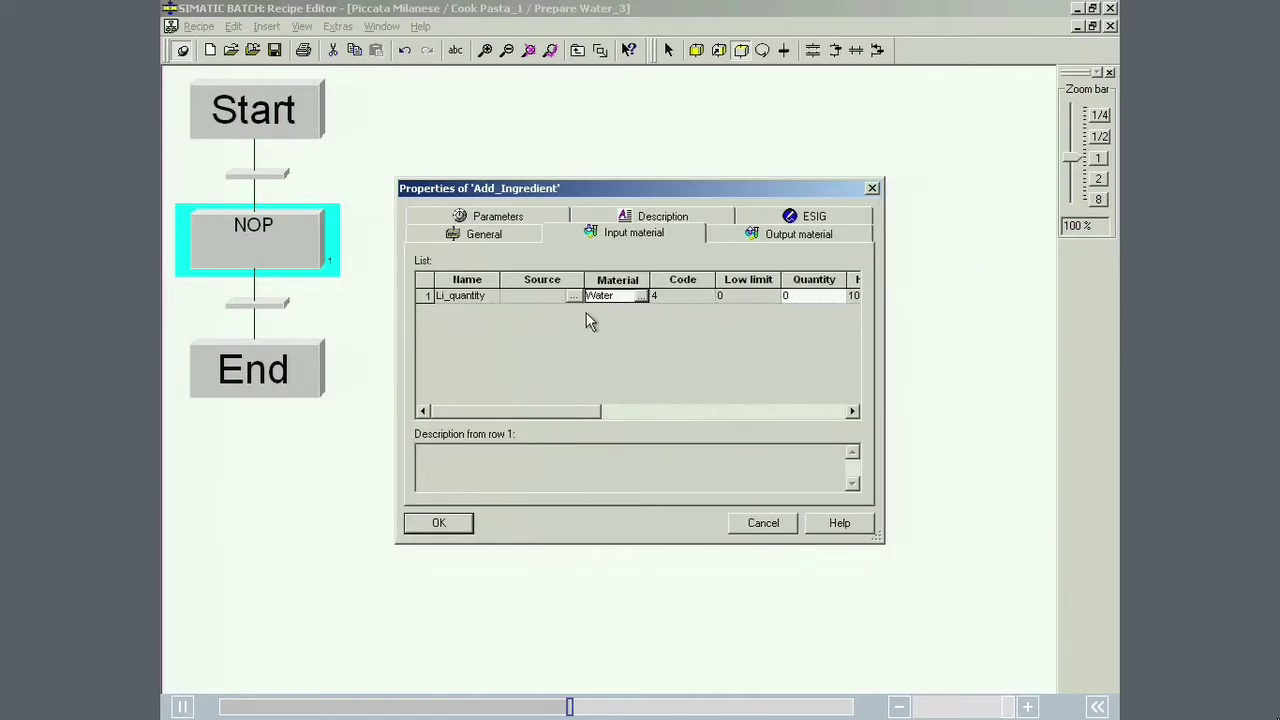
left_click(791, 295)
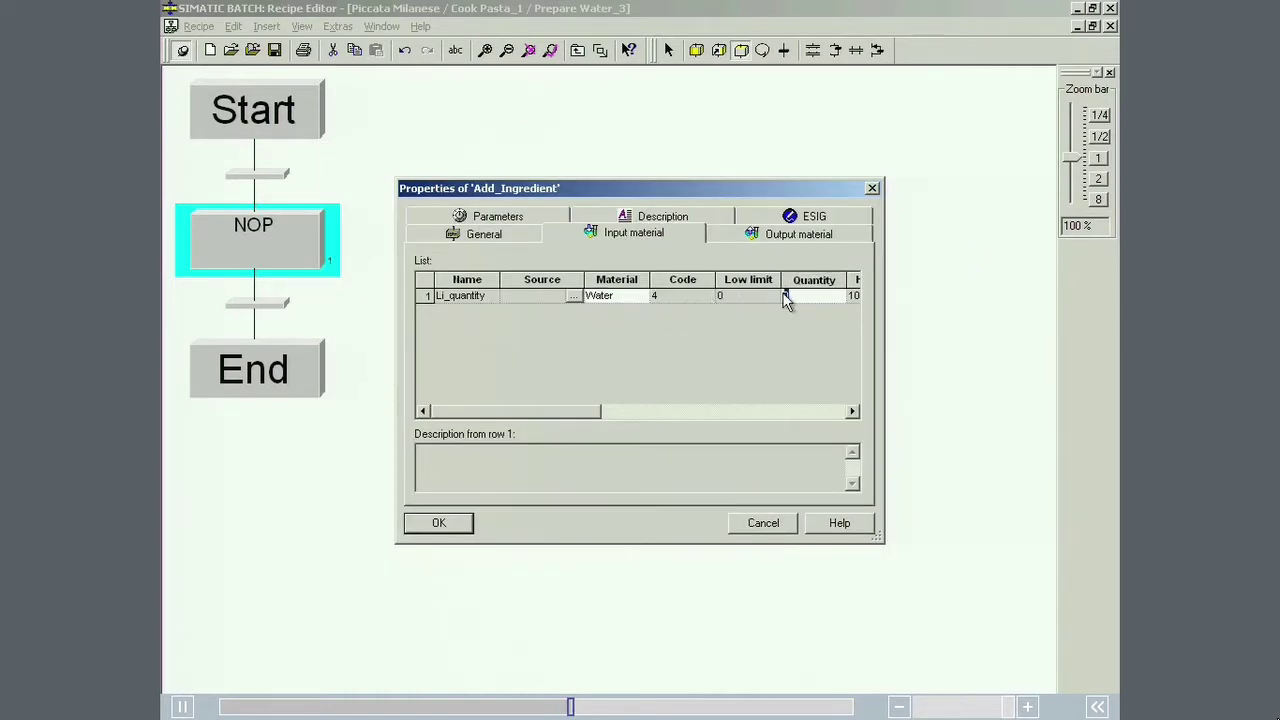
type("3")
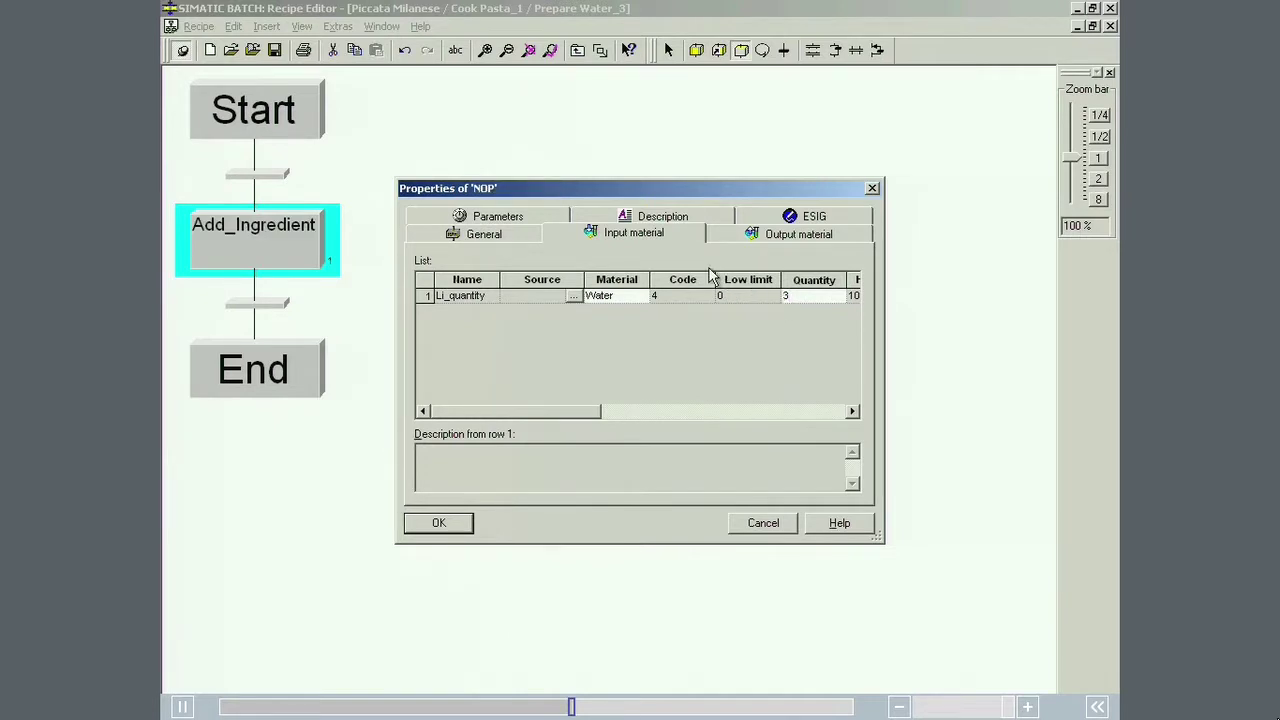
left_click(540, 219)
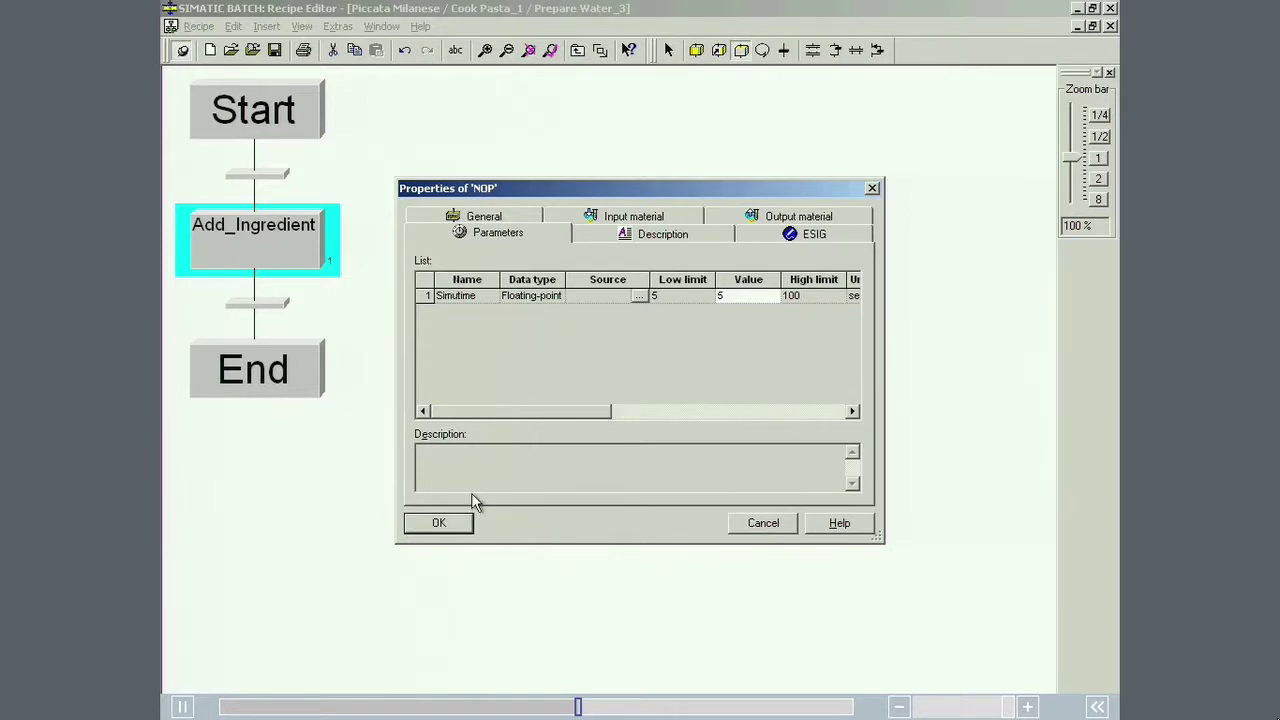
- Confirm the Add_Ingredient settings and insert a two-path simultaneous branch below it
left_click(439, 524)
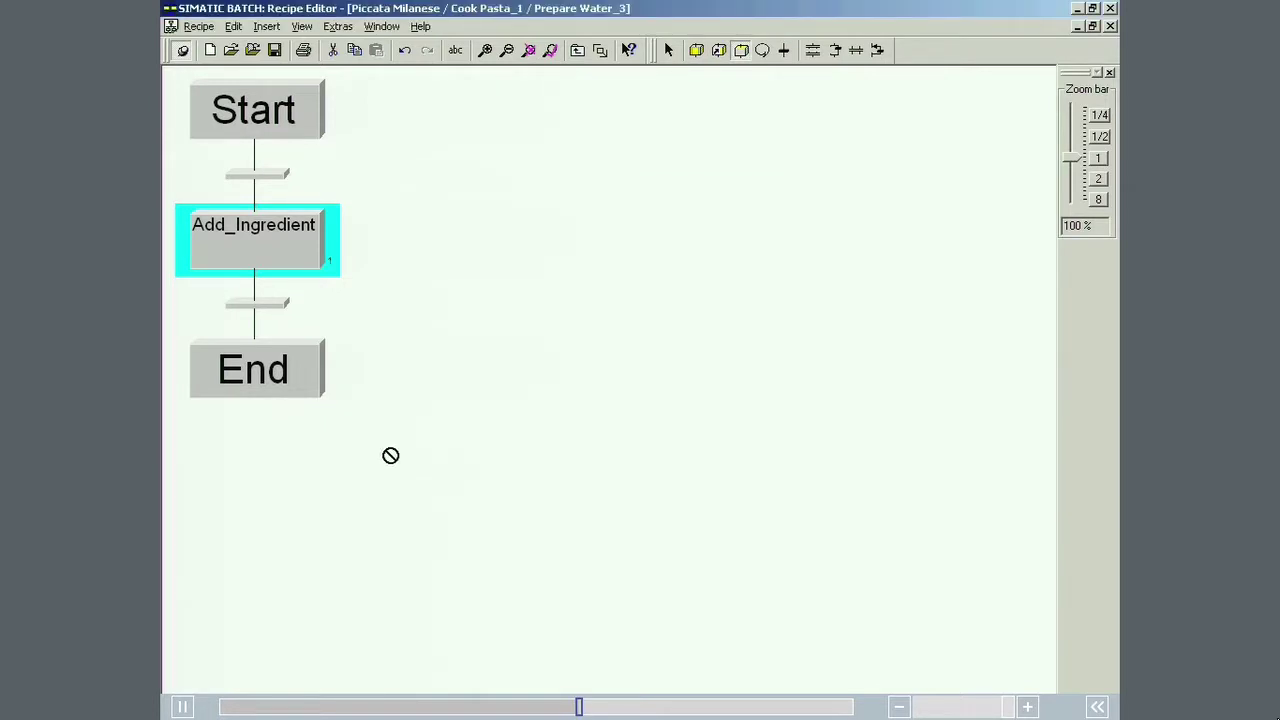
key("Escape")
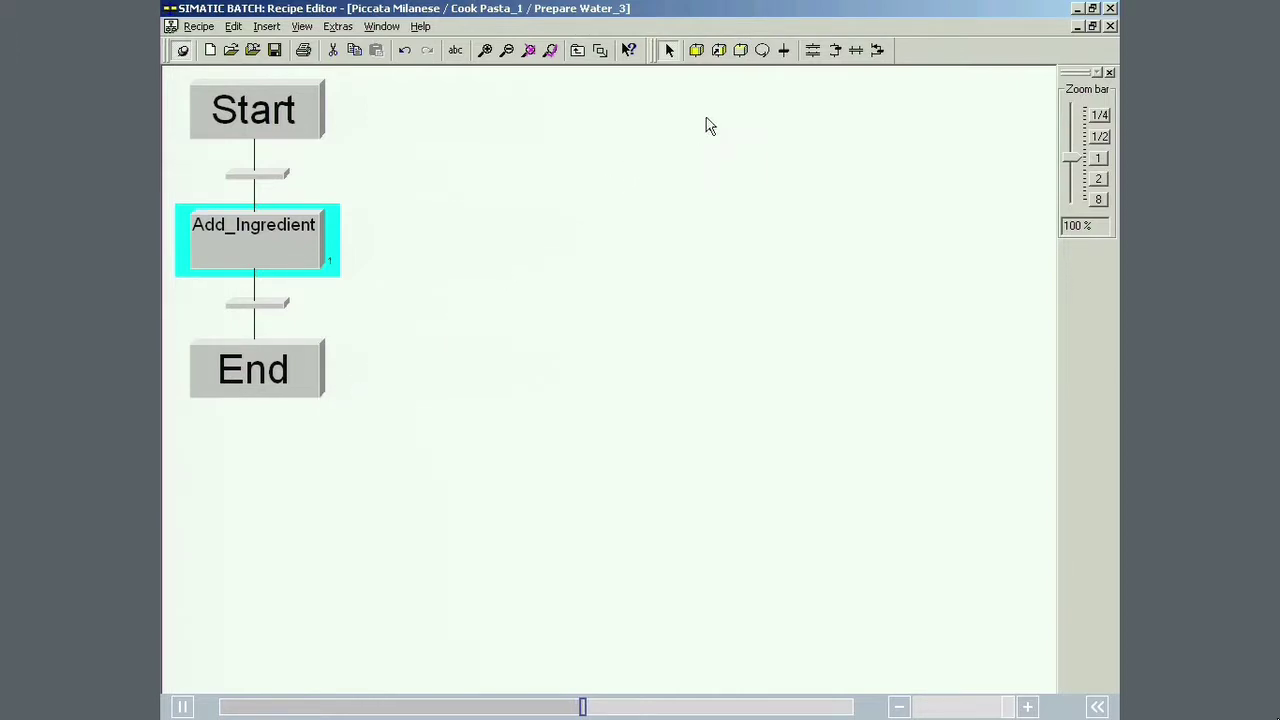
left_click(812, 50)
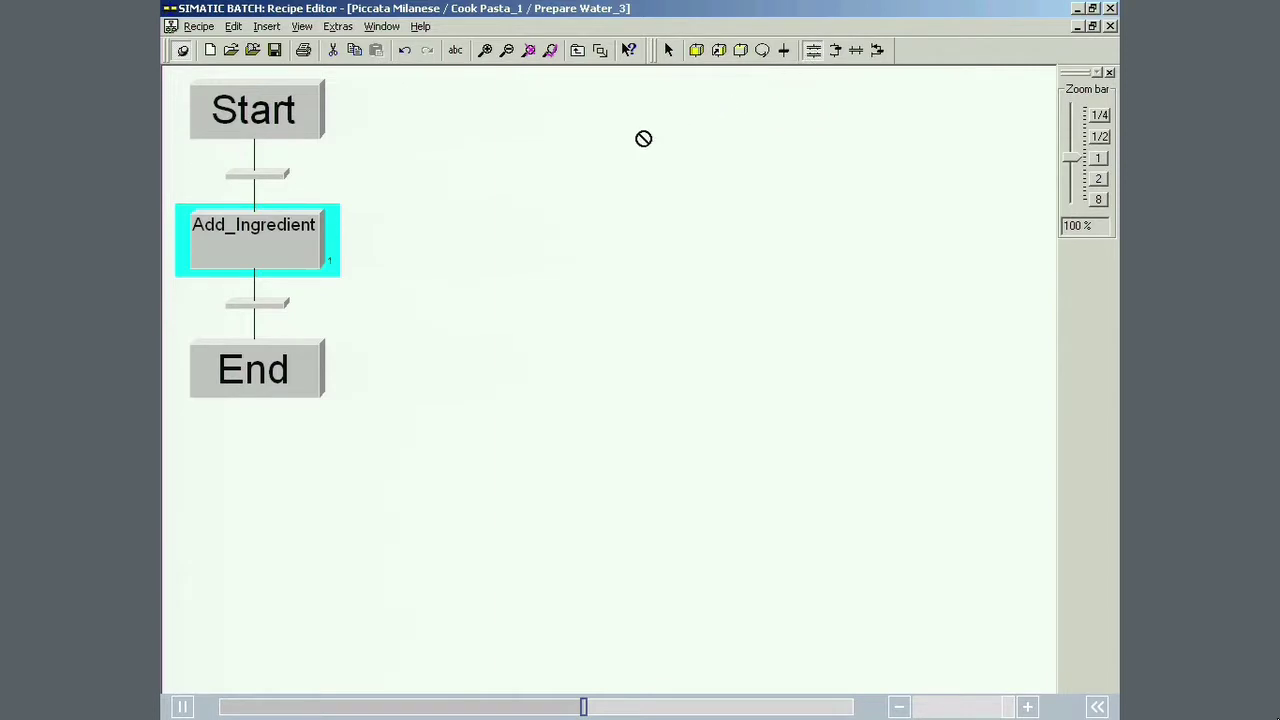
left_click(256, 326)
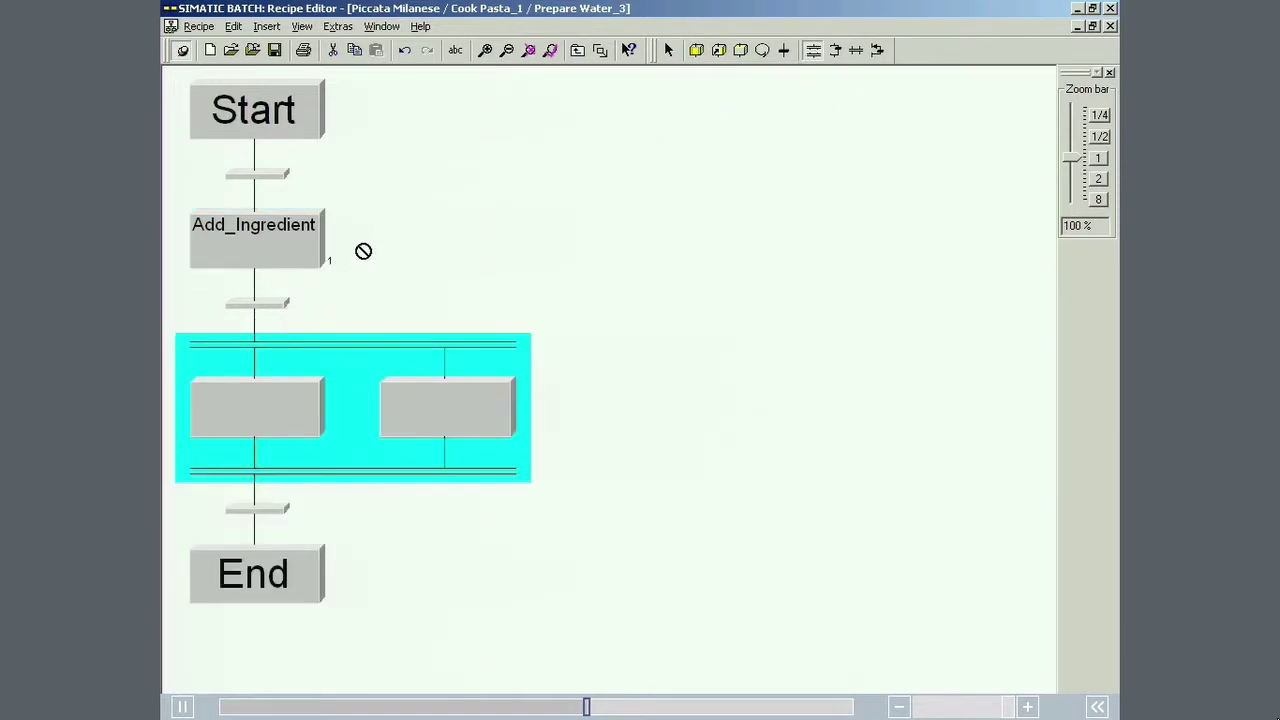
- Fill the branch with two NOP steps on the left path and one on the right
left_click(741, 51)
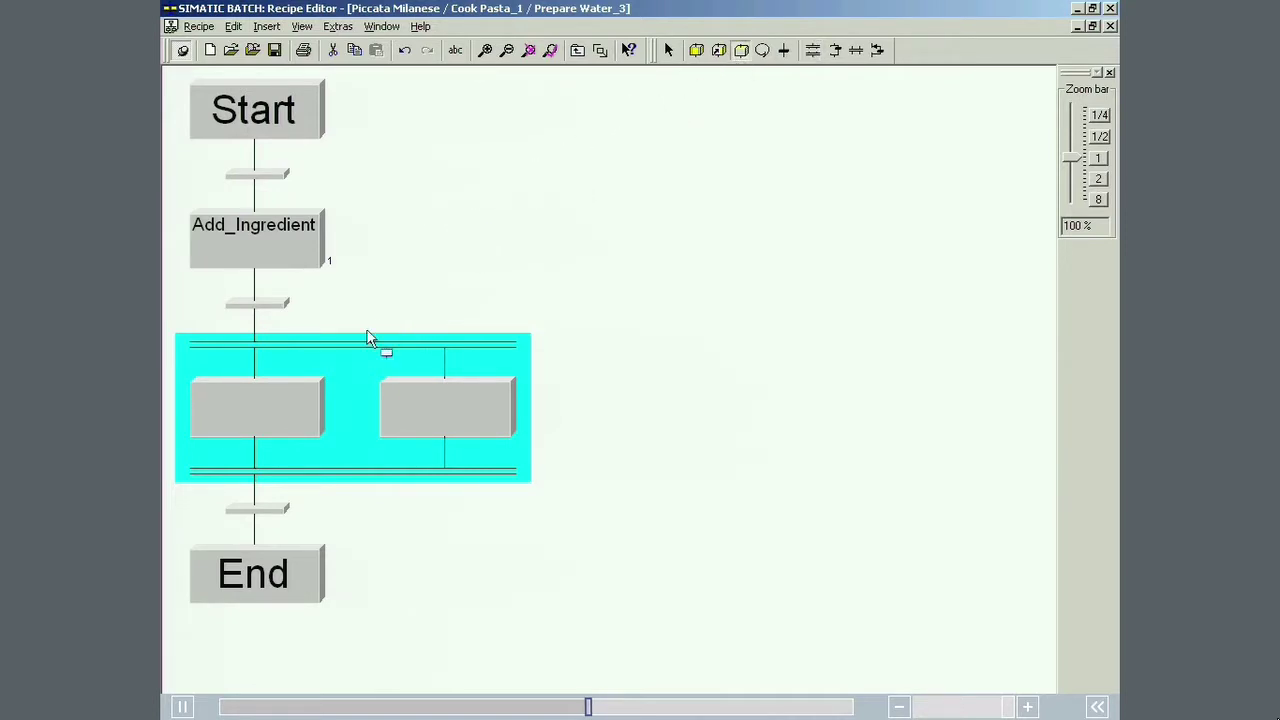
left_click(263, 412)
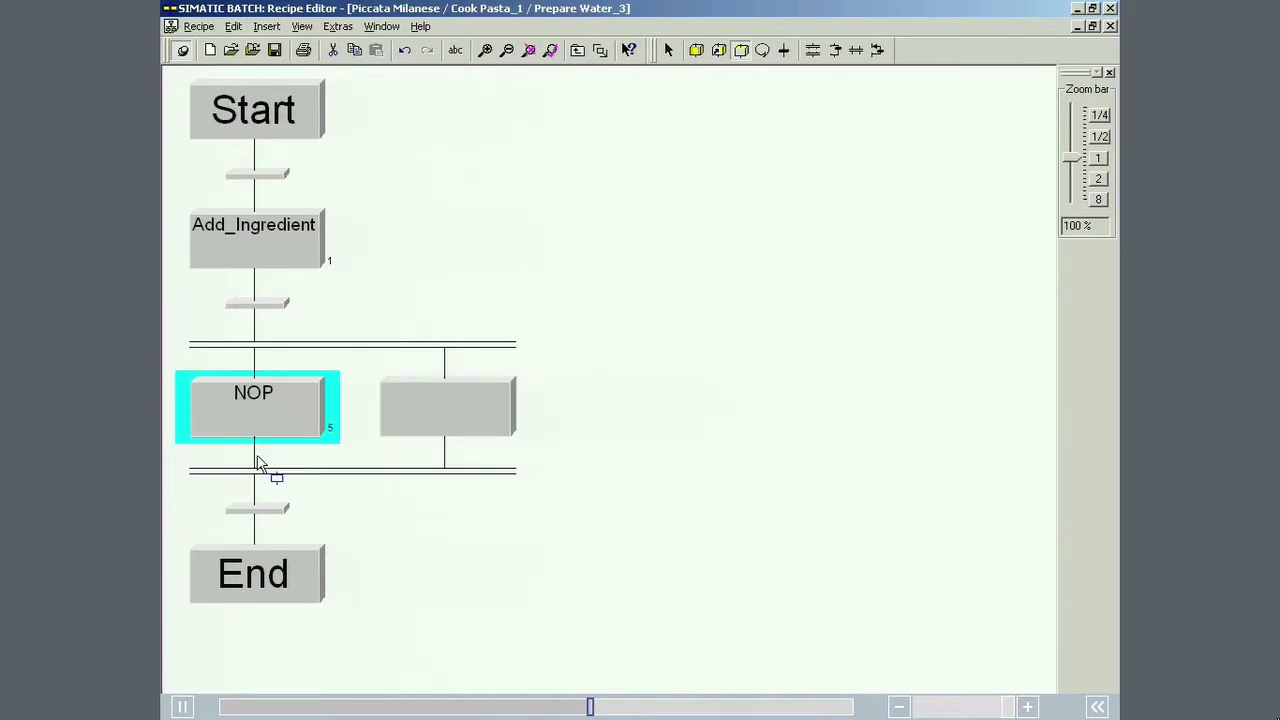
left_click(263, 464)
left_click(410, 420)
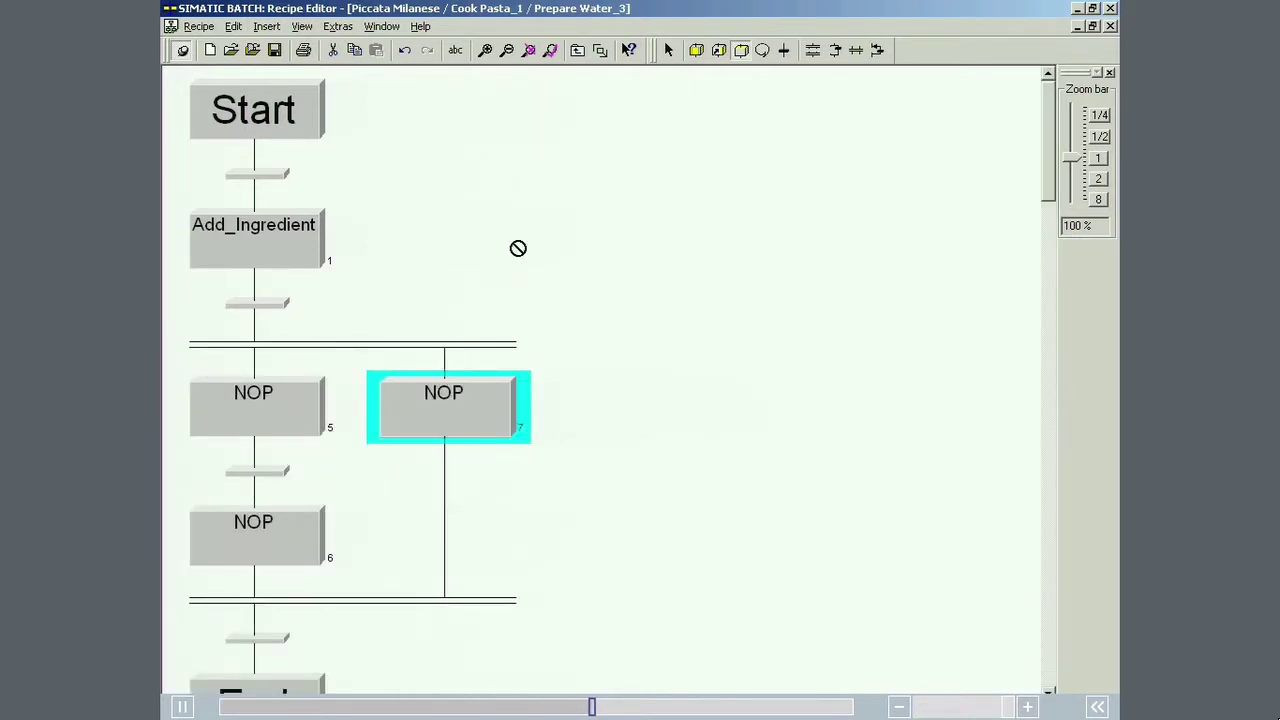
left_click(670, 56)
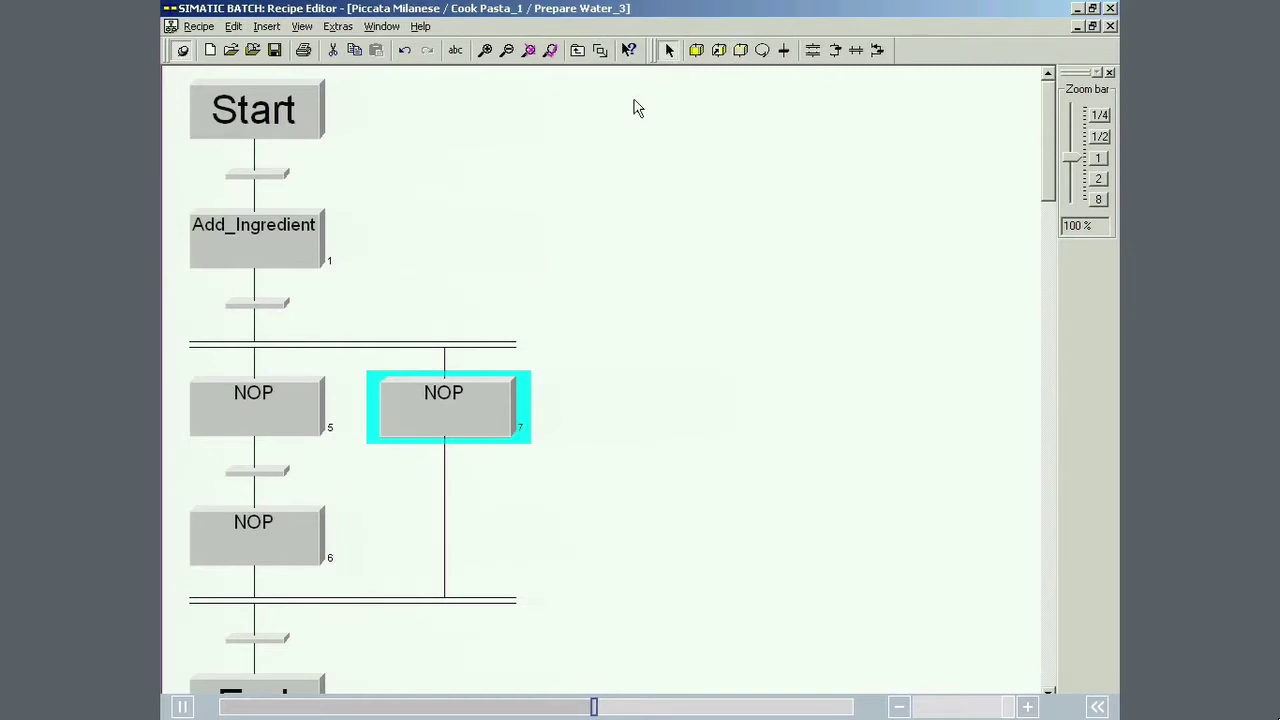
- Set the first left-branch step to Add_Ingredient with Oil as input material at quantity 0.1
right_click(305, 407)
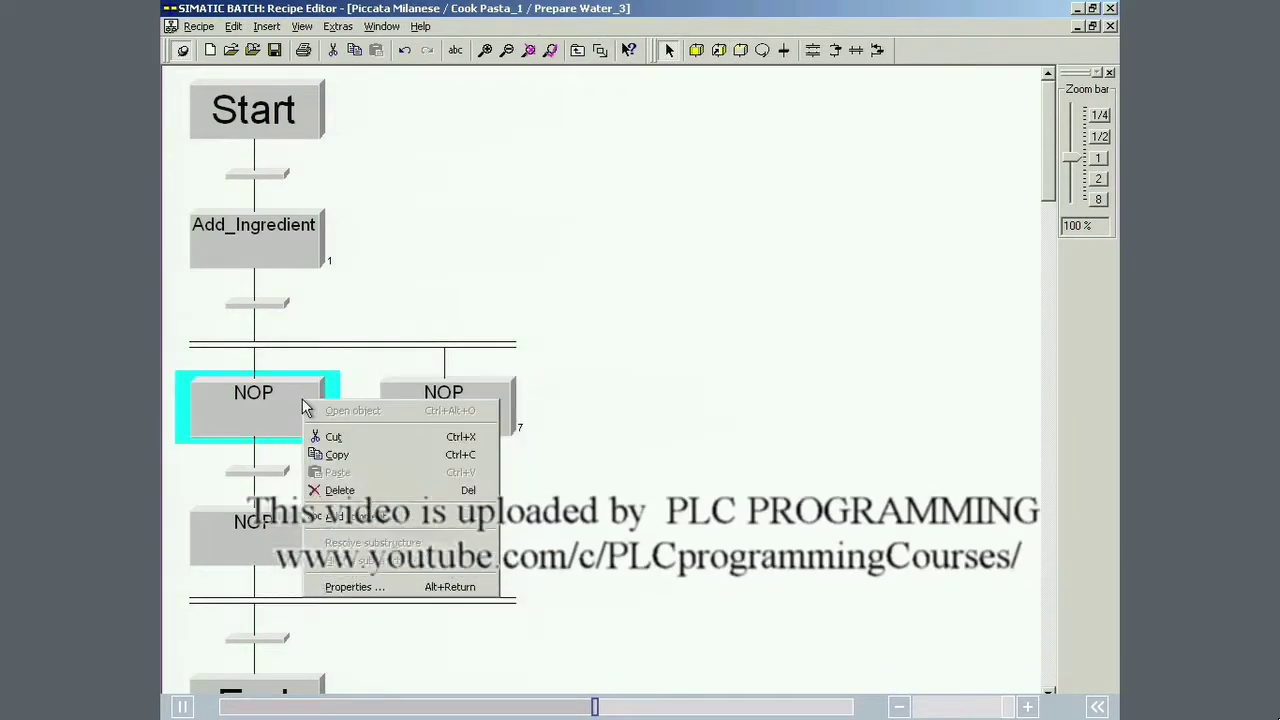
left_click(340, 590)
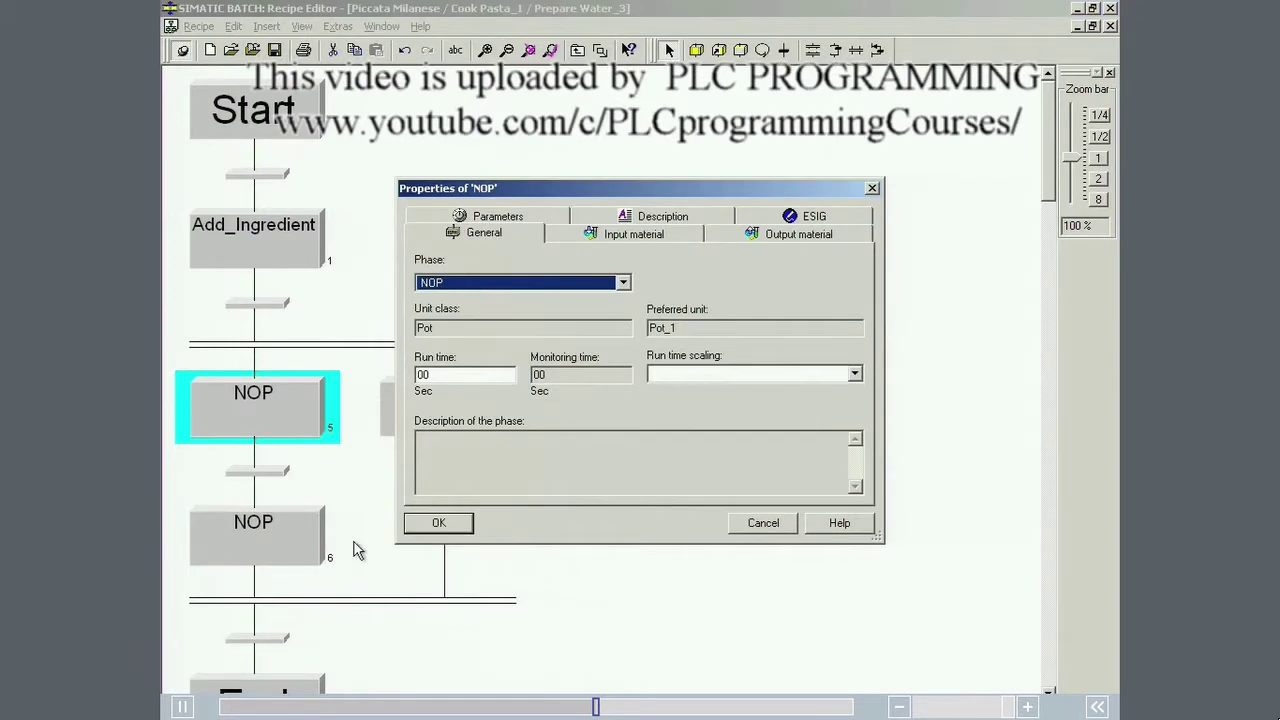
left_click(445, 288)
left_click(455, 312)
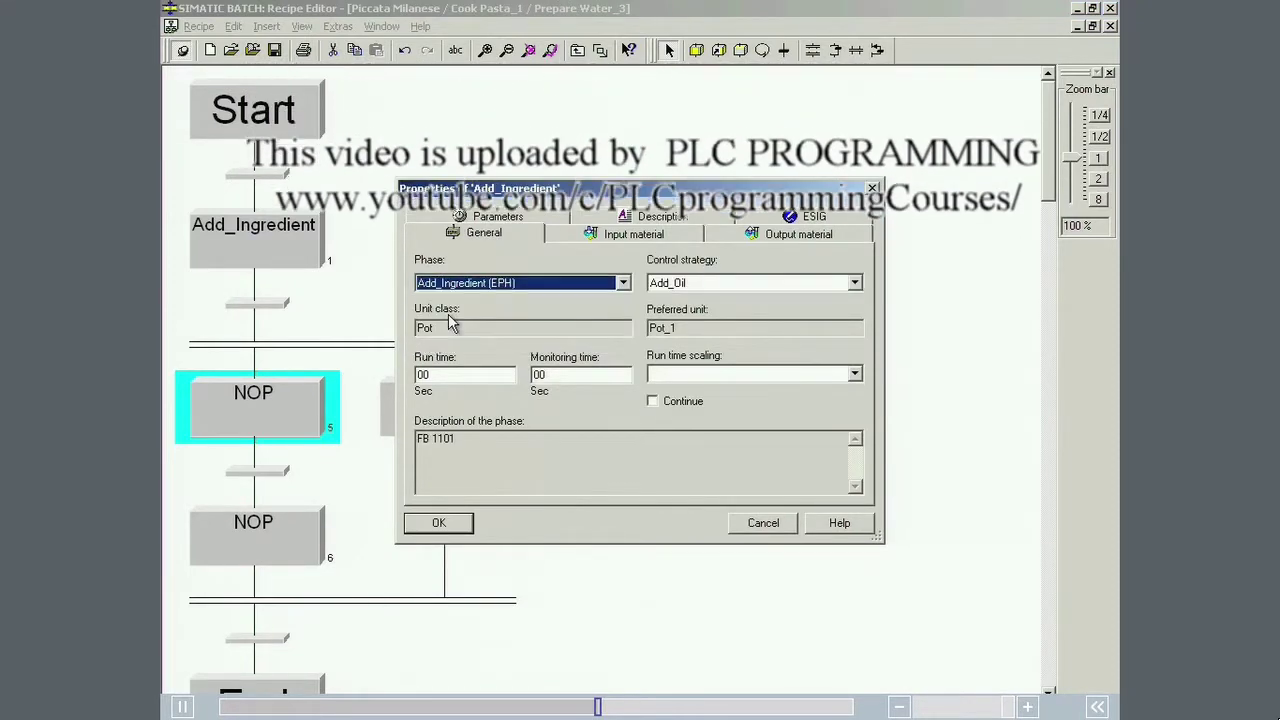
left_click(633, 234)
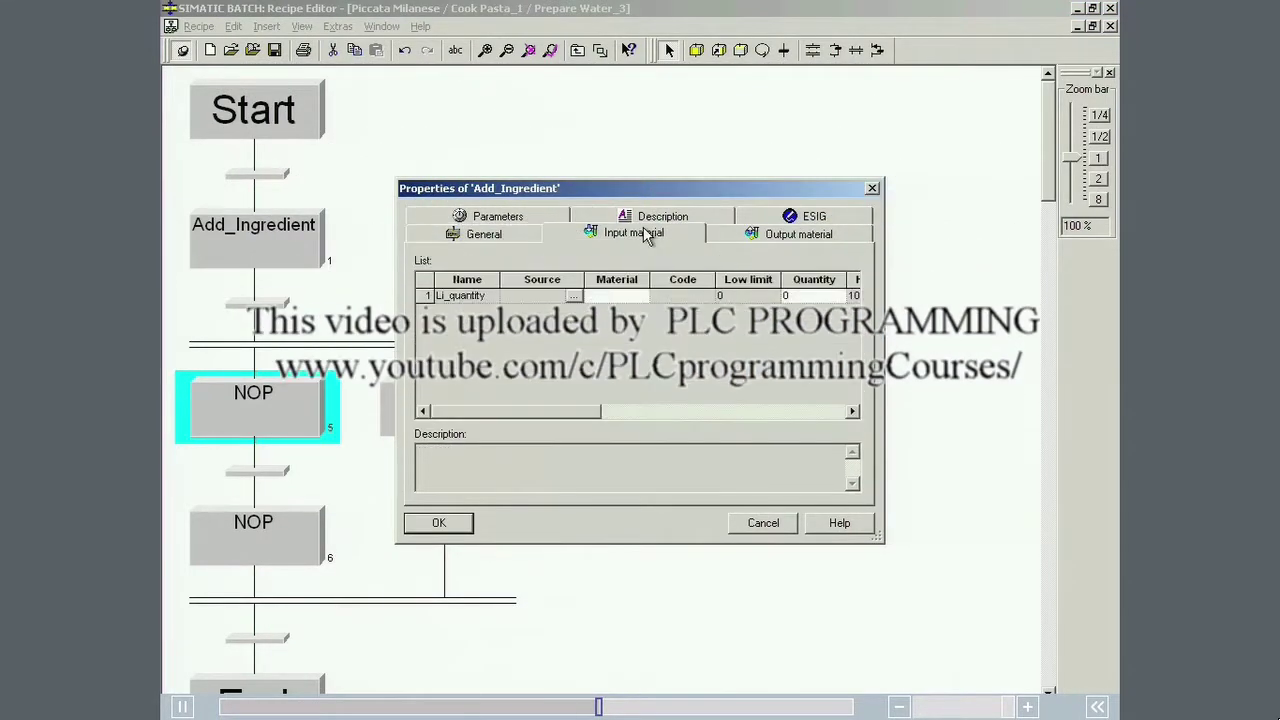
double_click(640, 296)
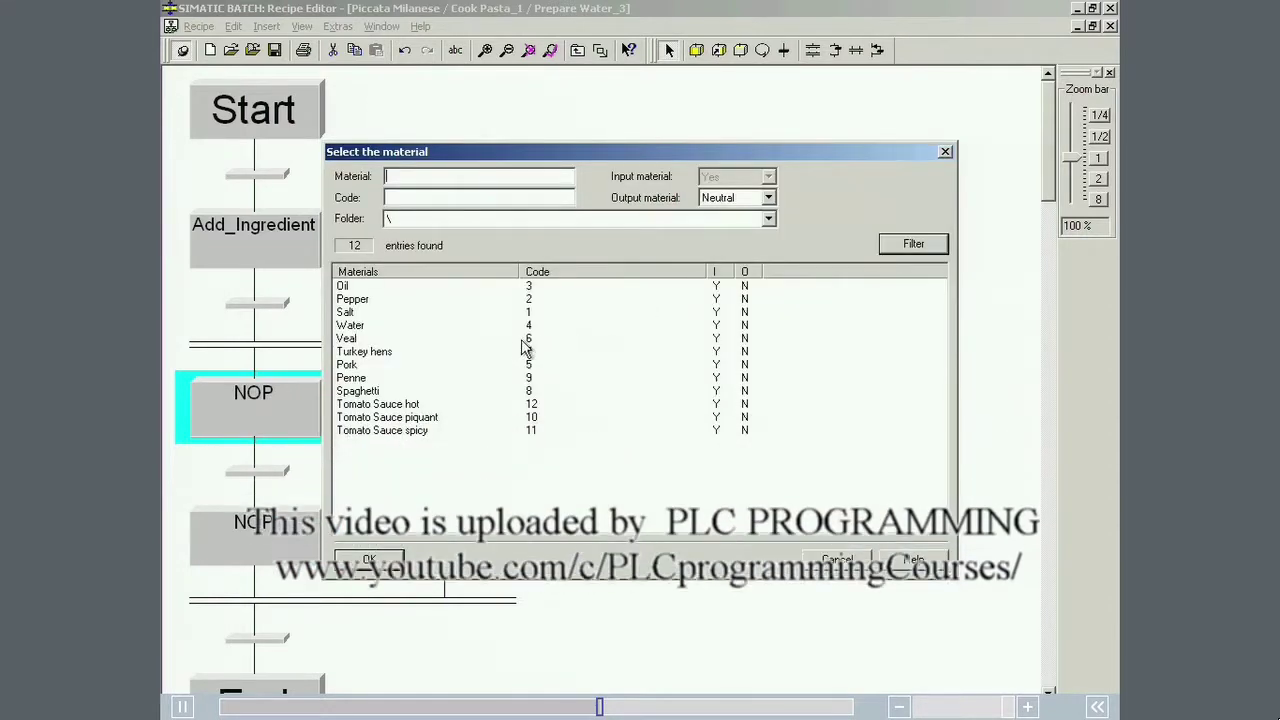
double_click(415, 288)
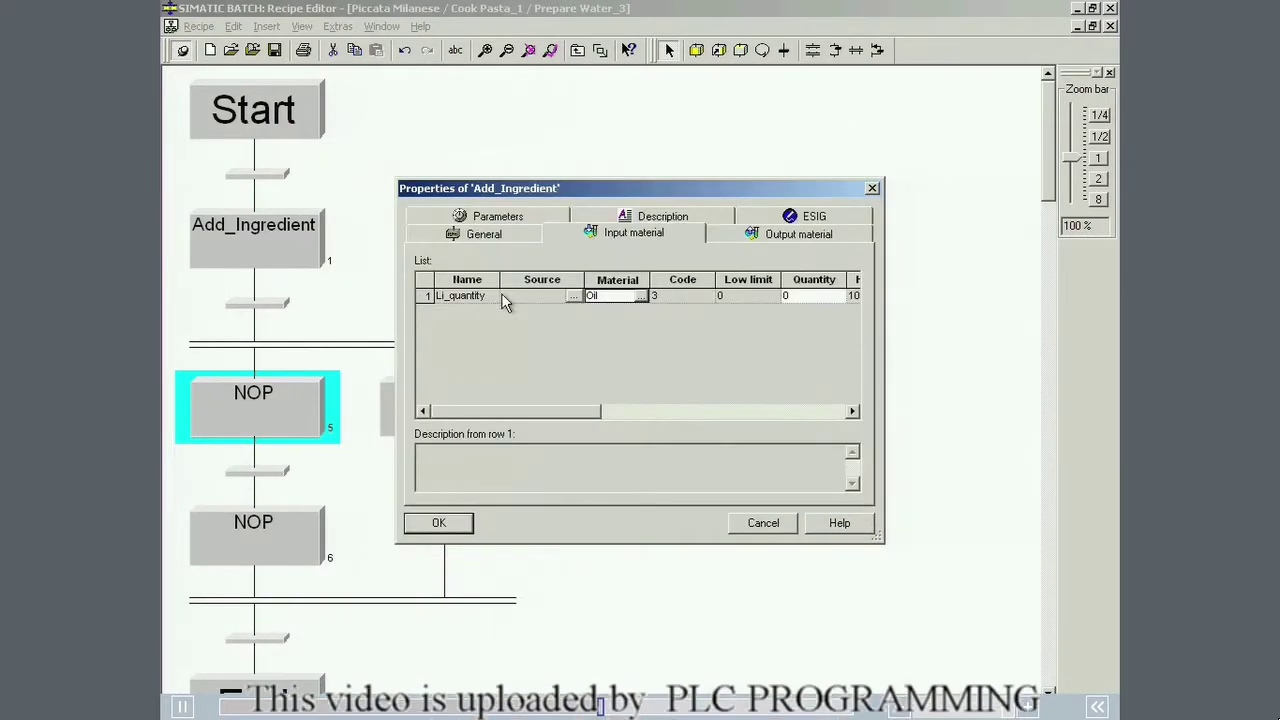
left_click(787, 295)
double_click(787, 295)
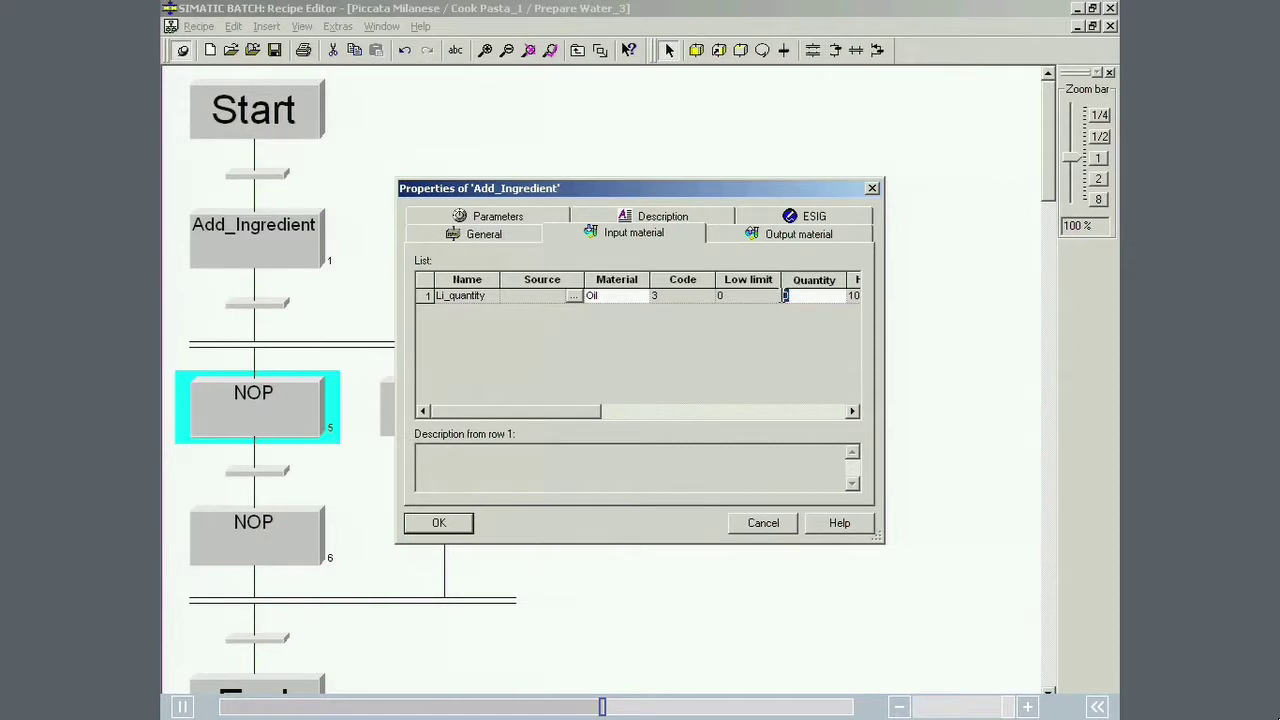
key("Tab")
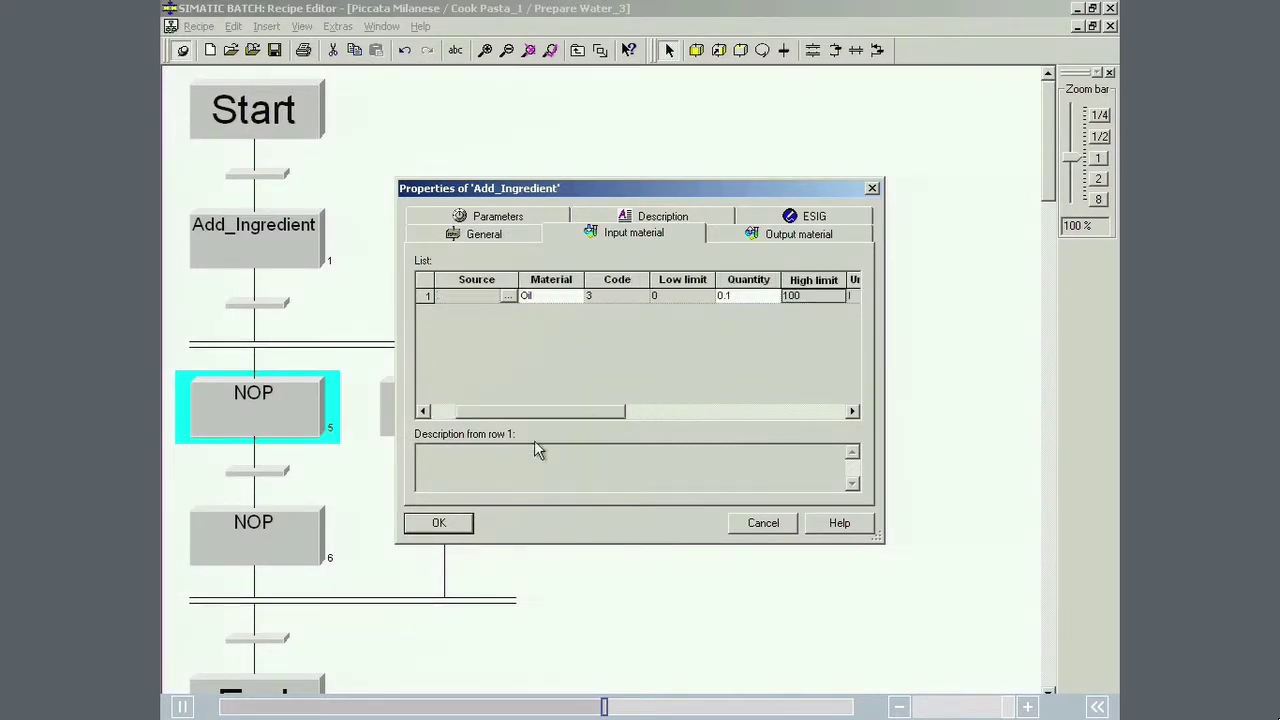
left_click(440, 522)
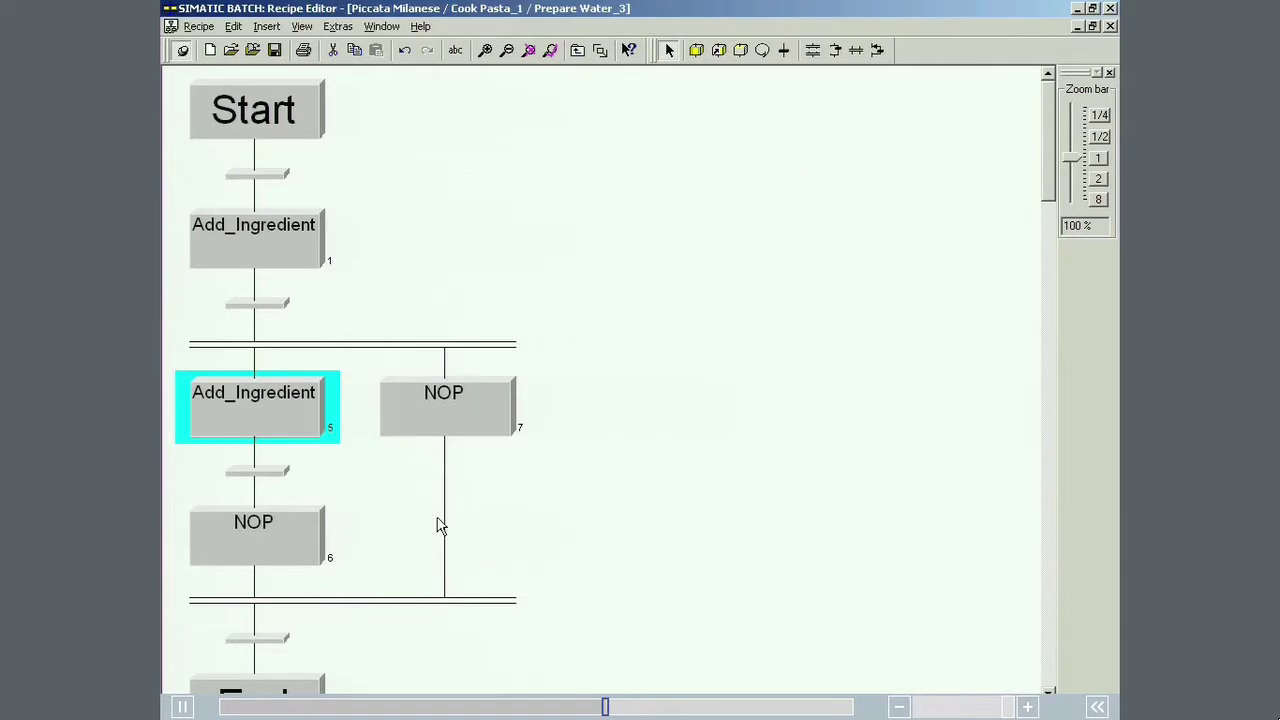
- Set step 6 to Add_Ingredient with the Add_Salt strategy, adding Salt at quantity 0.01
double_click(311, 535)
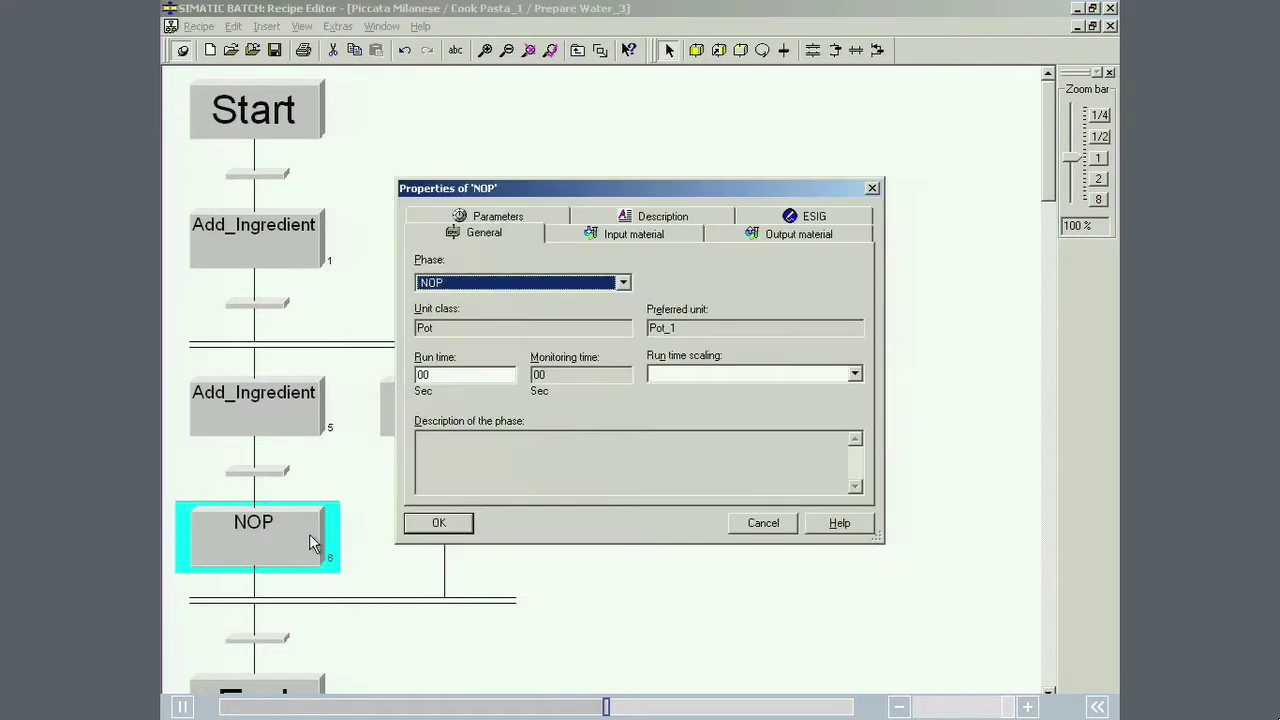
left_click(497, 286)
left_click(495, 311)
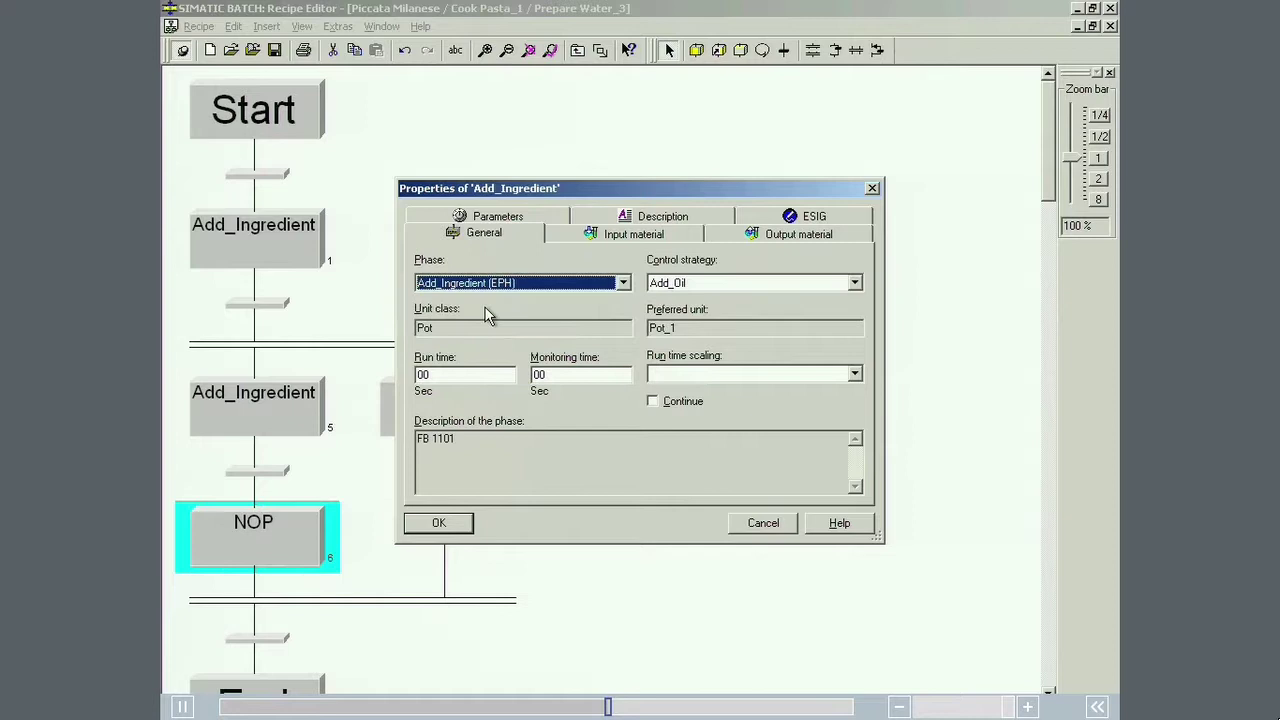
left_click(700, 285)
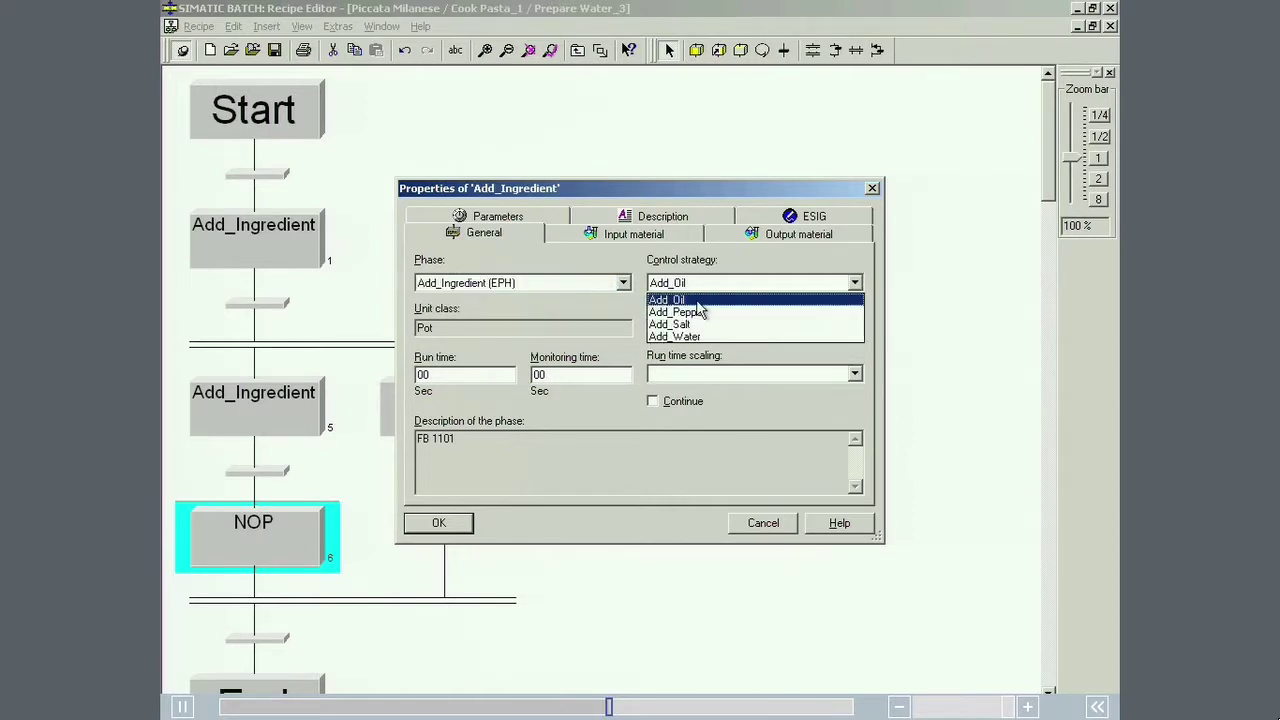
left_click(688, 324)
left_click(652, 238)
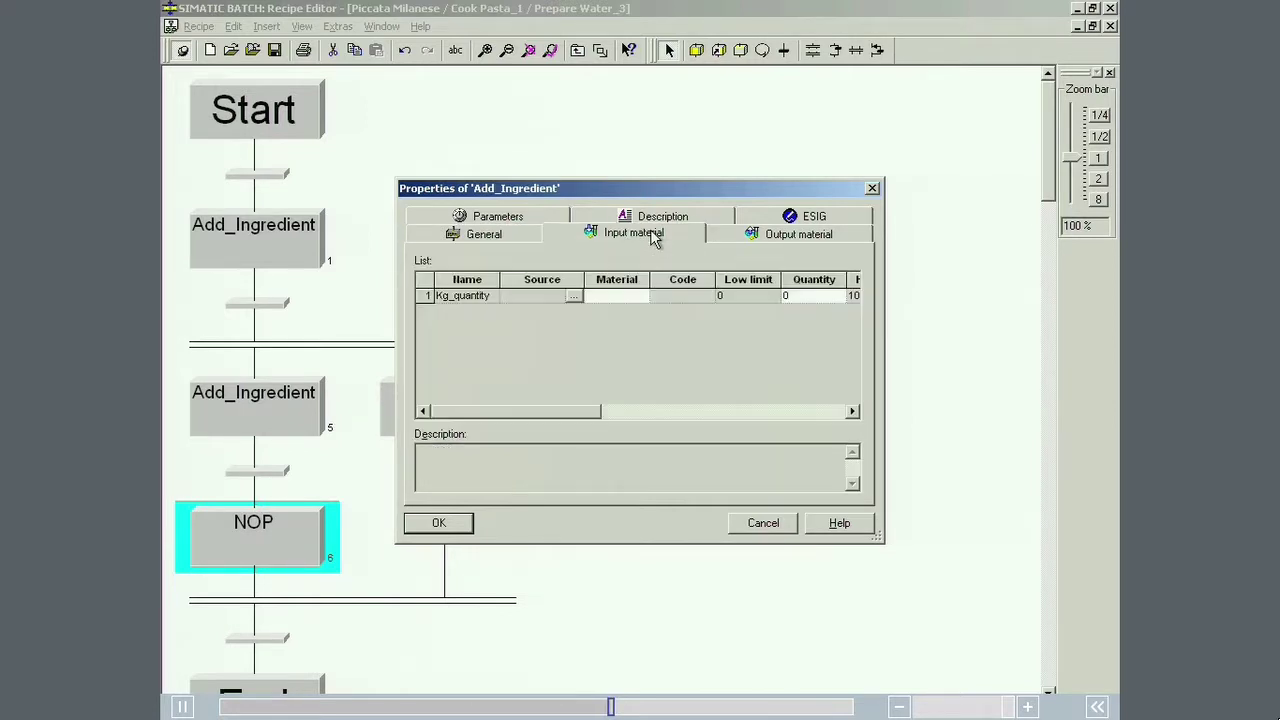
double_click(643, 296)
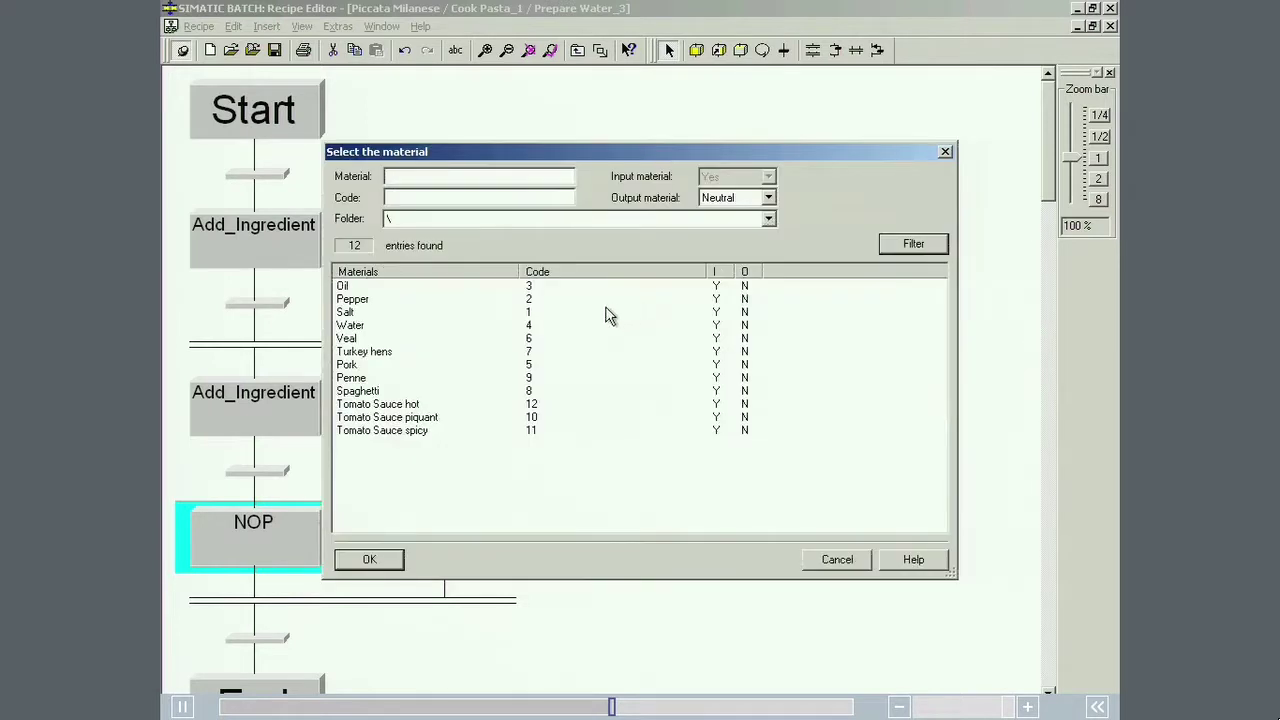
double_click(533, 312)
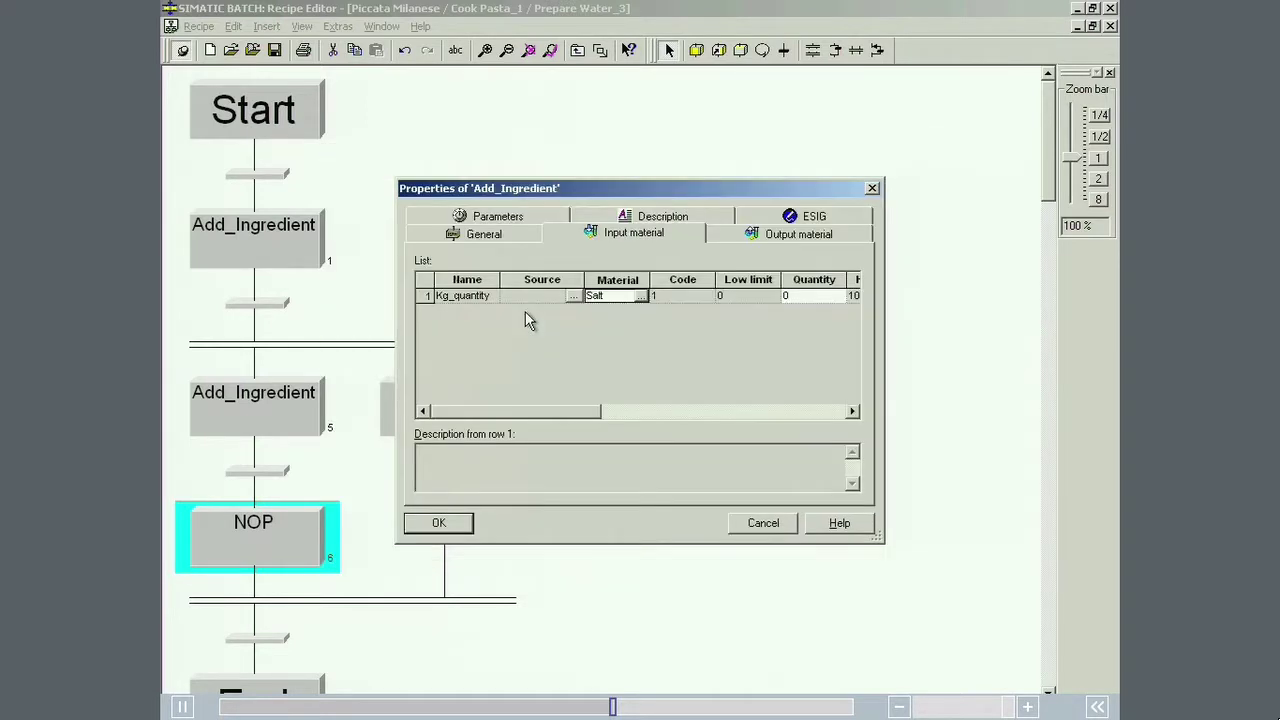
left_click(791, 296)
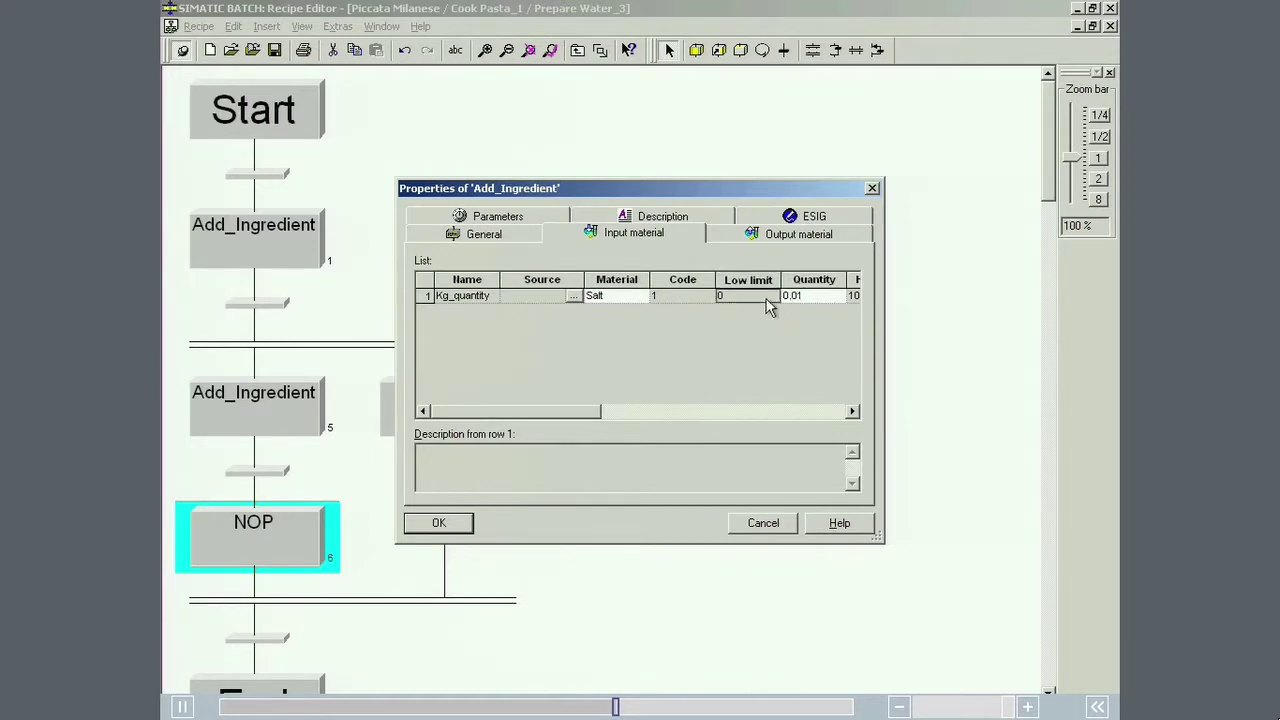
left_click(766, 298)
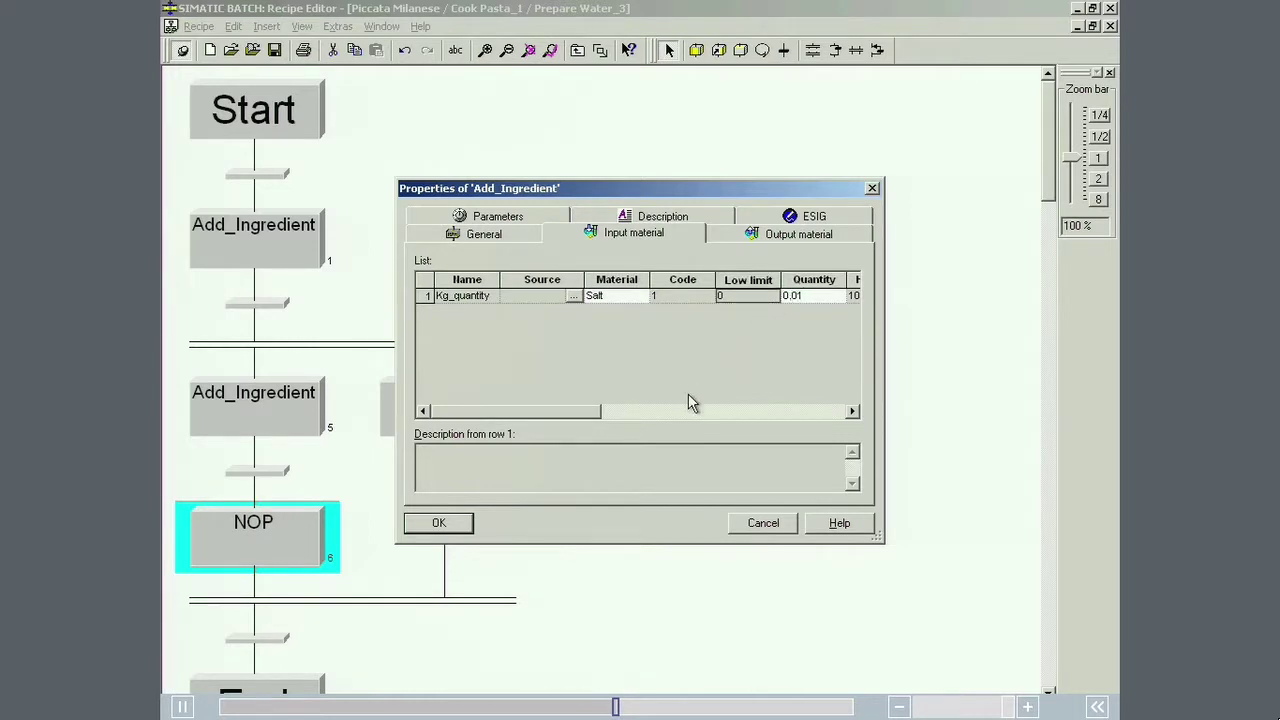
- Confirm the salt step, then make right-branch step 7 a Heat phase with Temp 100
left_click(462, 524)
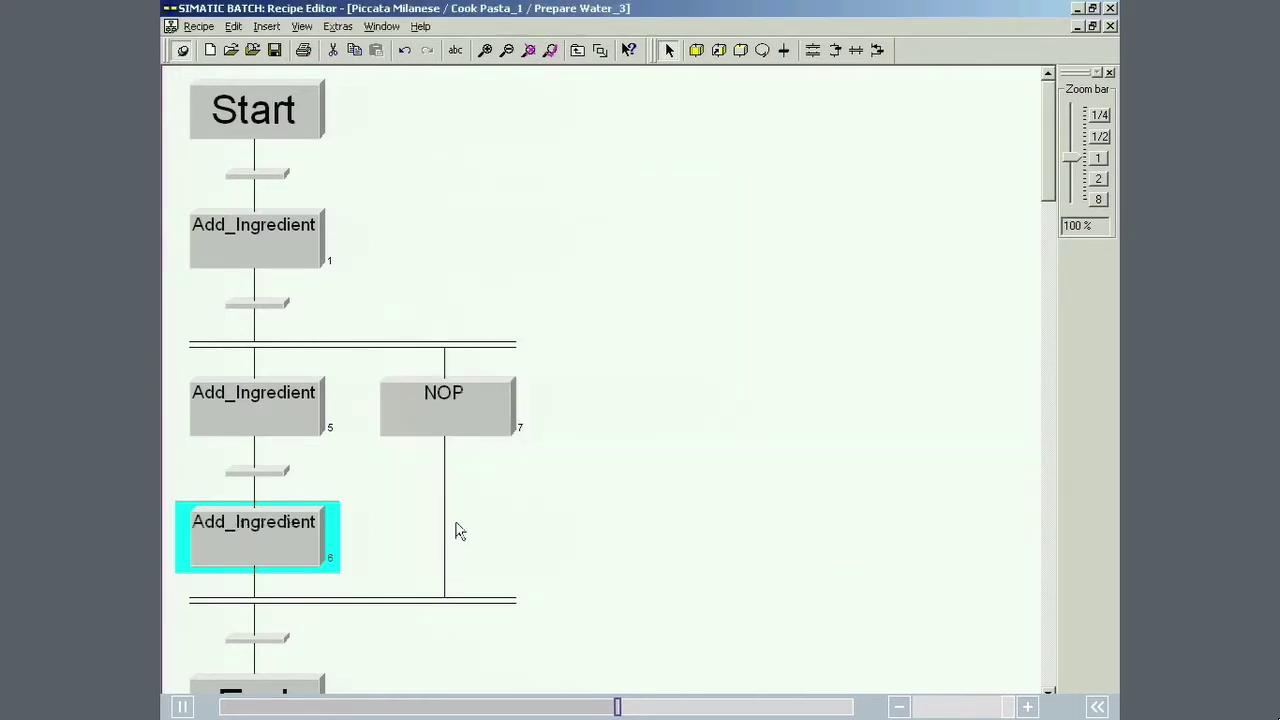
double_click(473, 434)
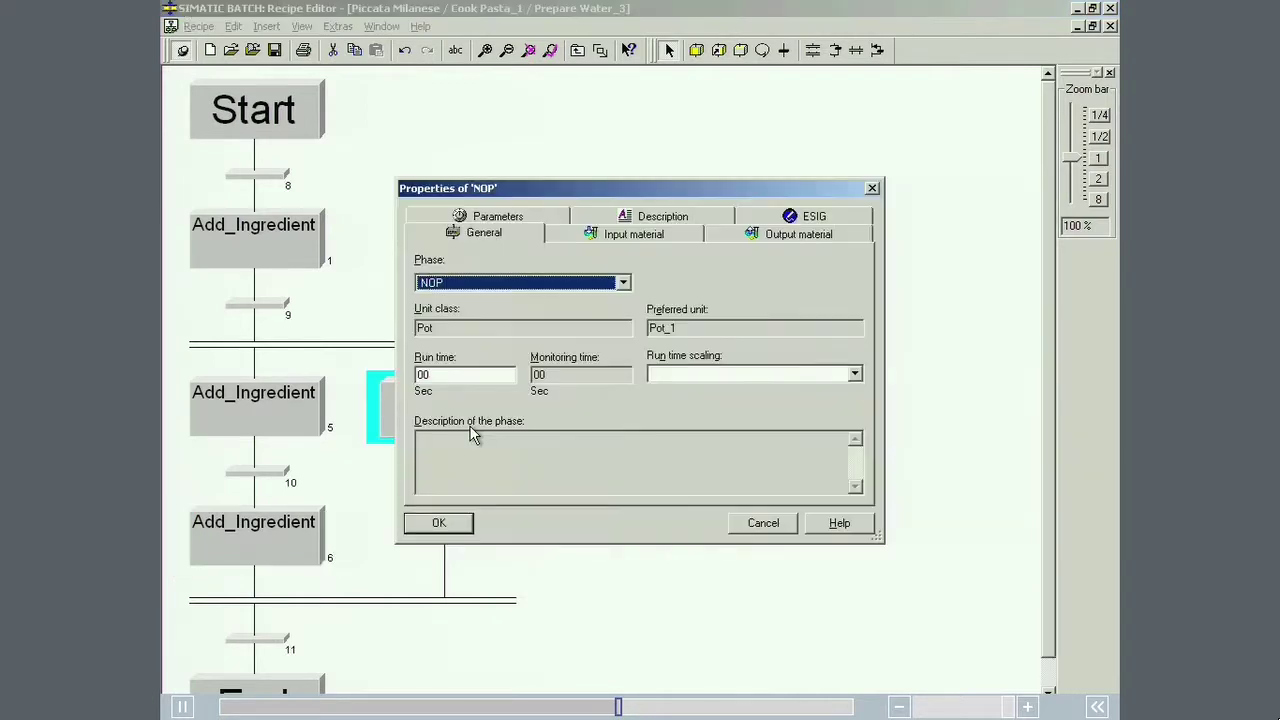
left_click(498, 285)
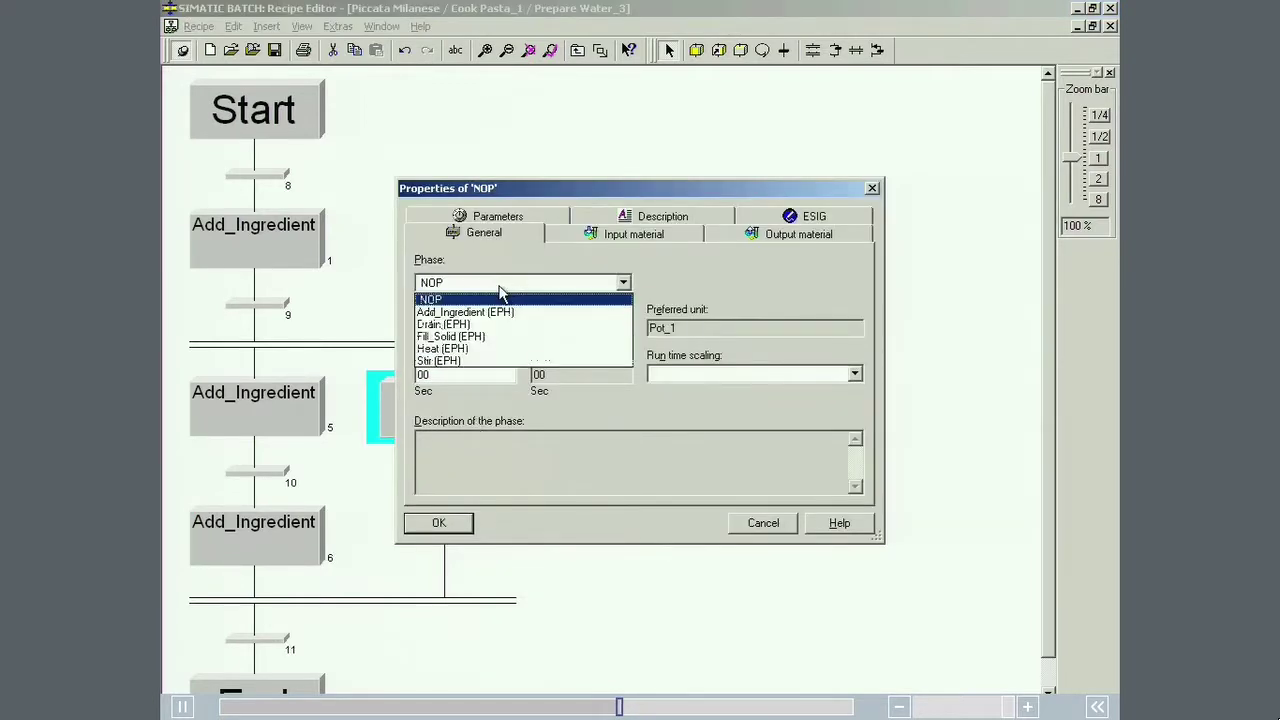
left_click(461, 347)
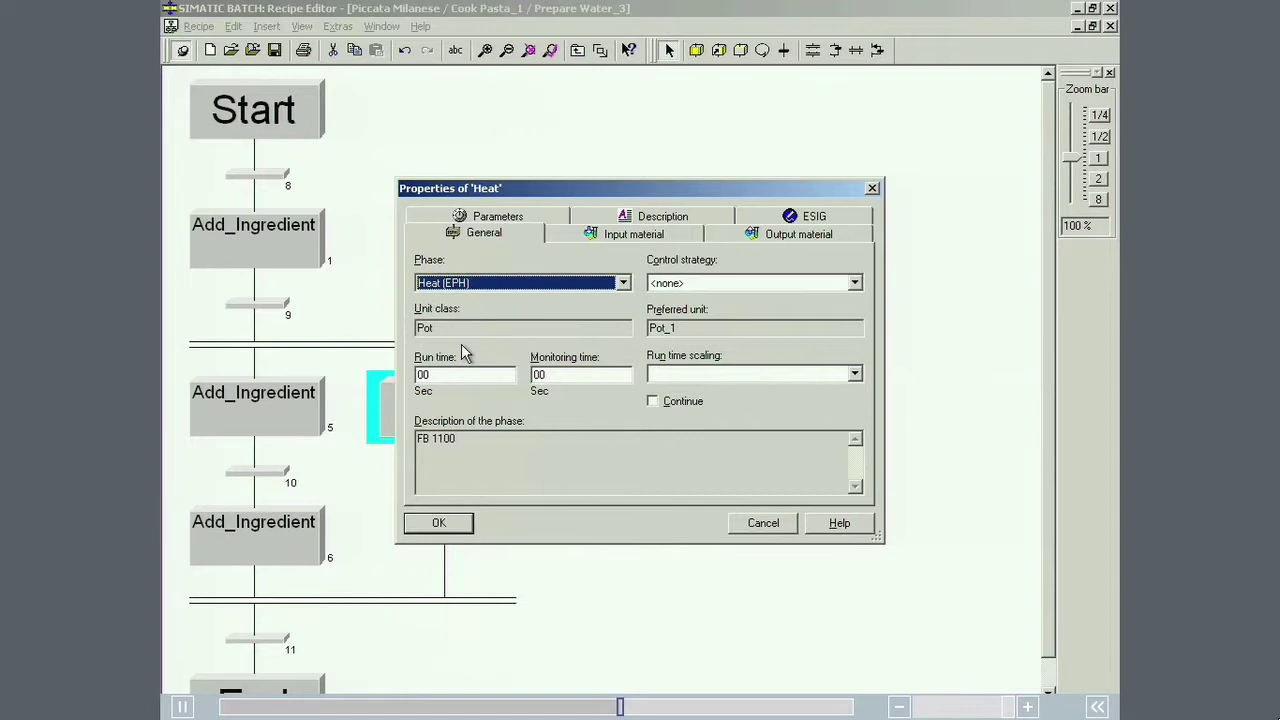
left_click(500, 220)
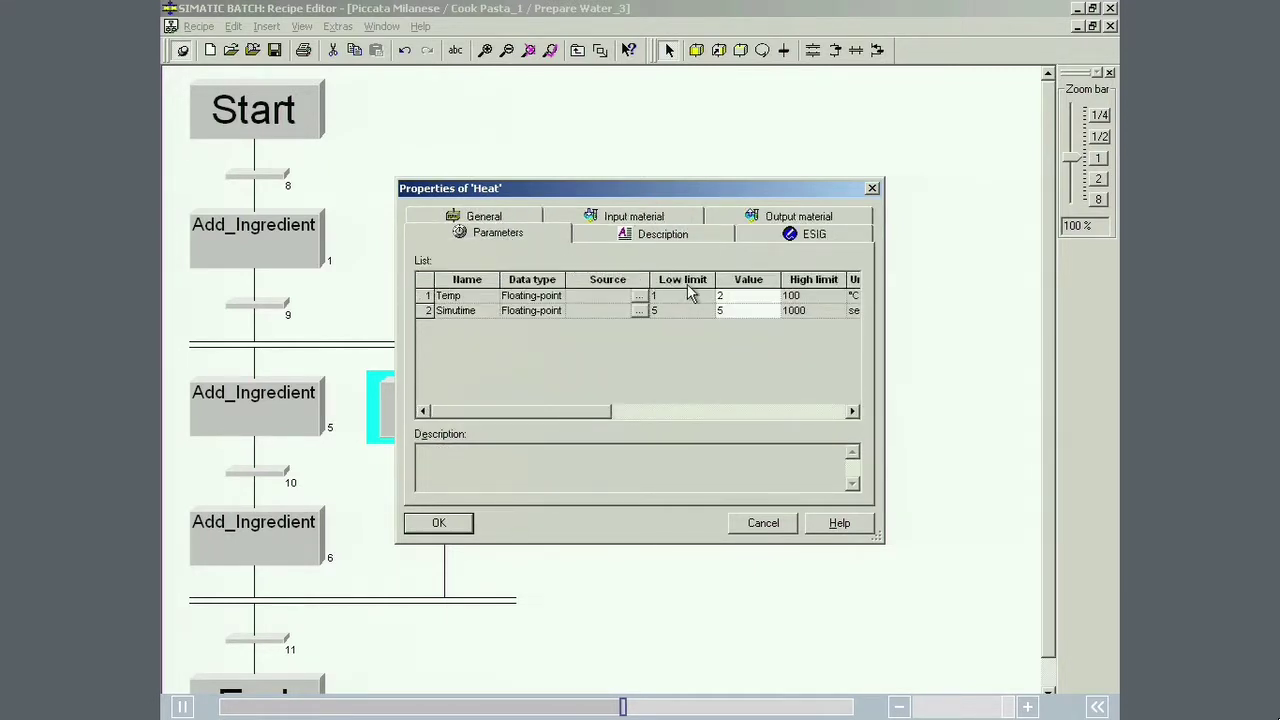
left_click(720, 296)
type("100")
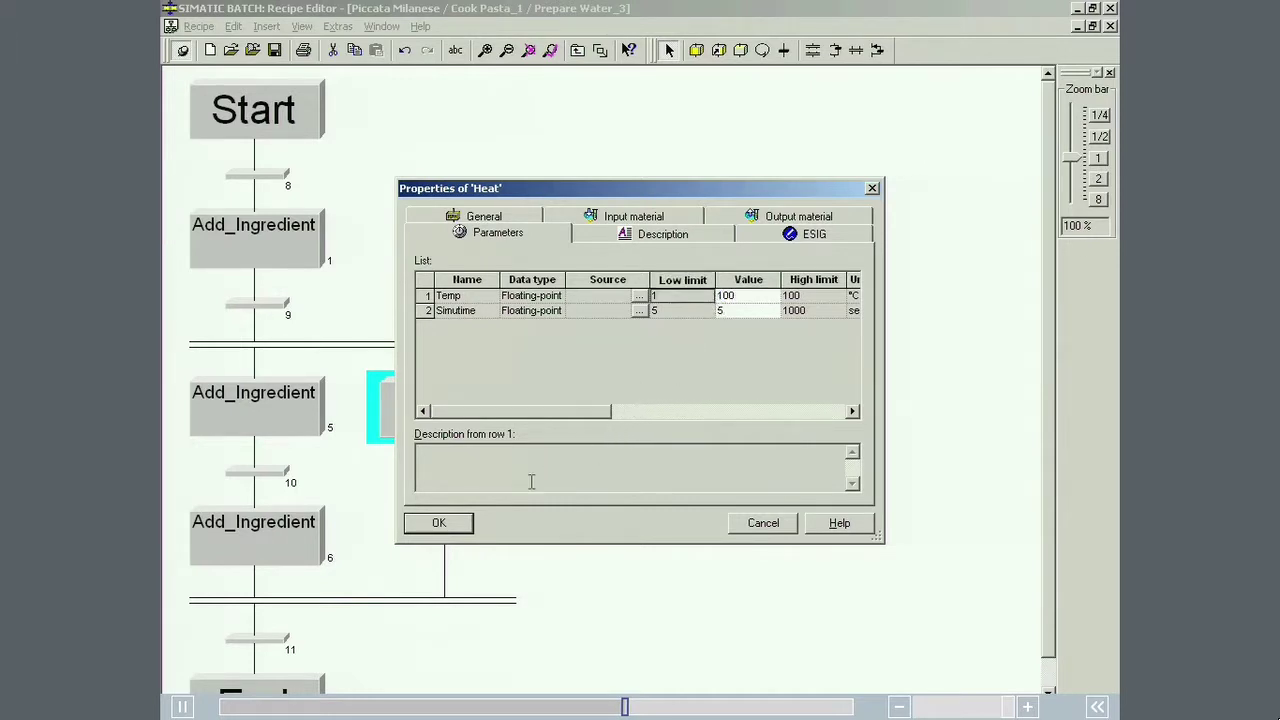
left_click(439, 523)
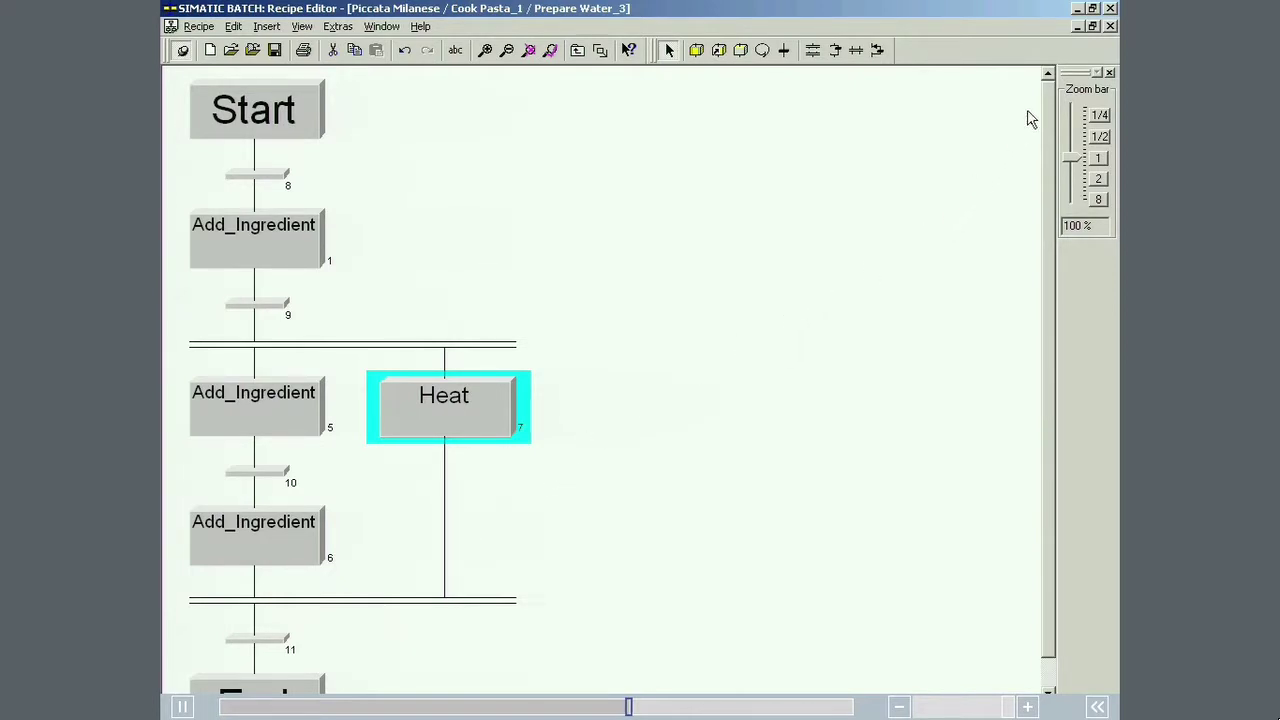
- Close Prepare Water_3, open Cook Pasta, and insert two NOP steps between Start and End
left_click(1110, 26)
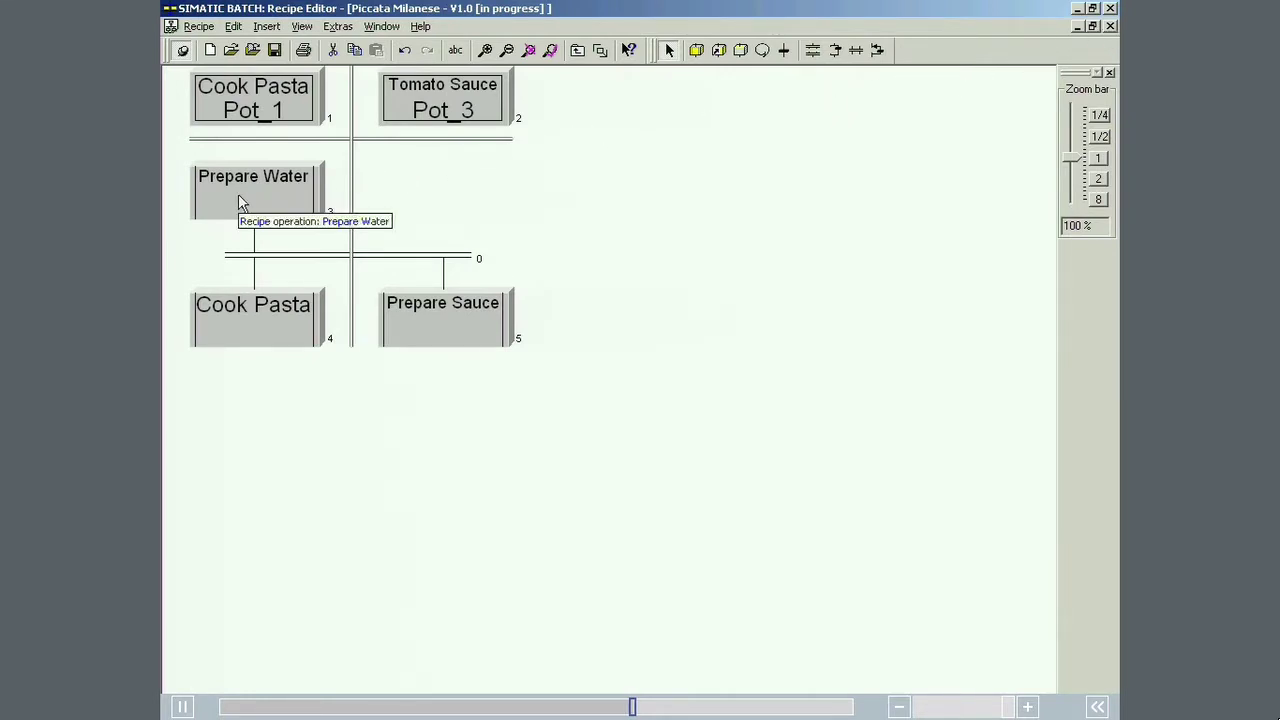
double_click(249, 311)
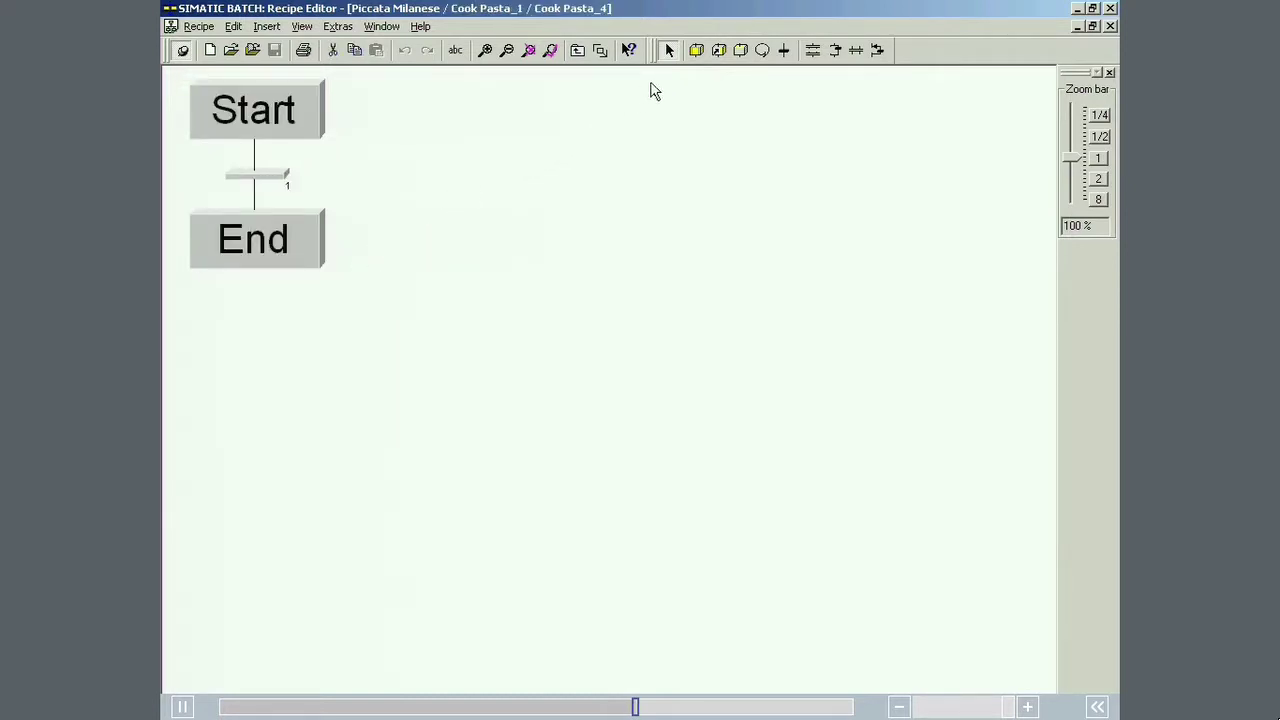
left_click(741, 50)
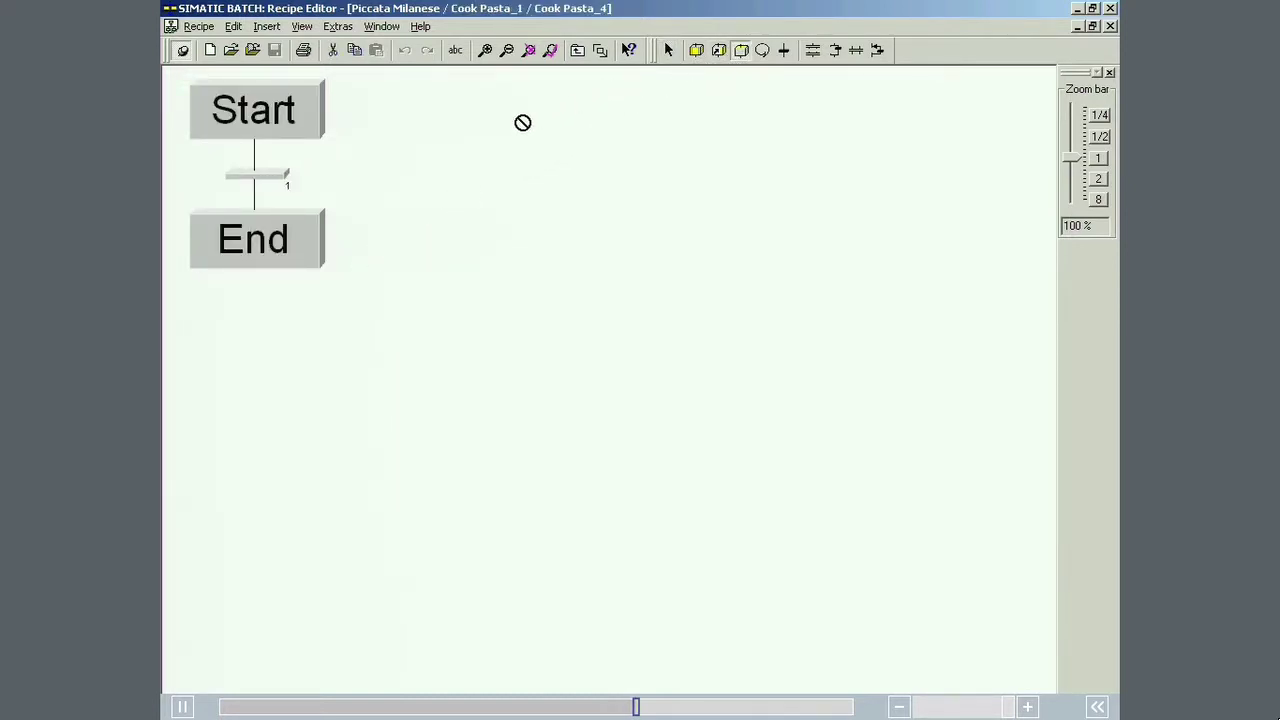
left_click(253, 198)
left_click(253, 198)
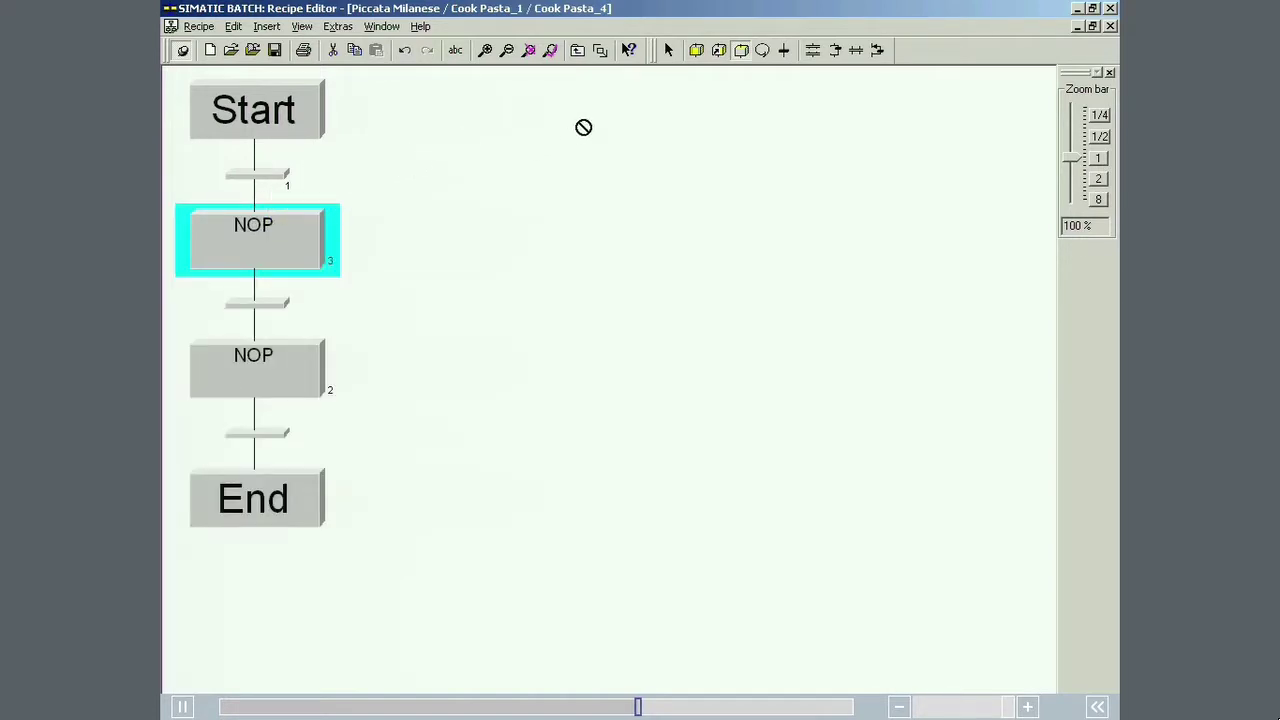
left_click(670, 52)
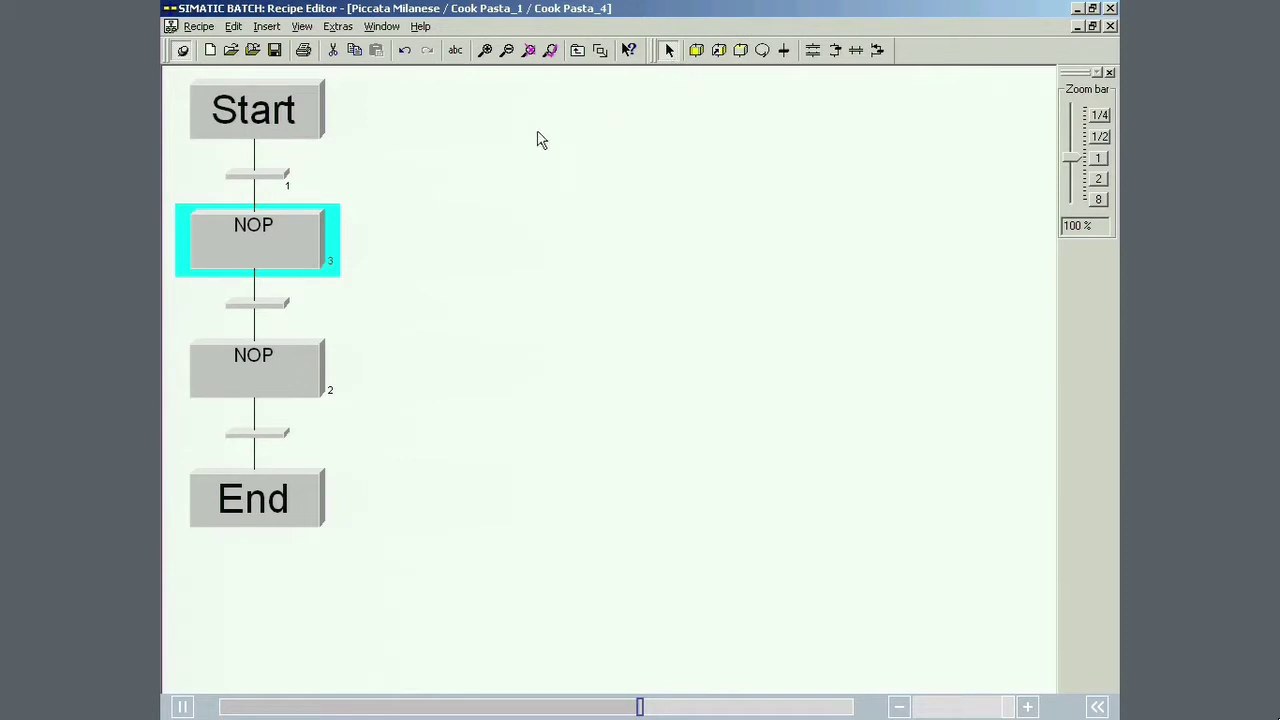
- Make Cook Pasta step 3 a Fill_Solid phase with Spaghetti as input material, quantity 1,9
double_click(250, 240)
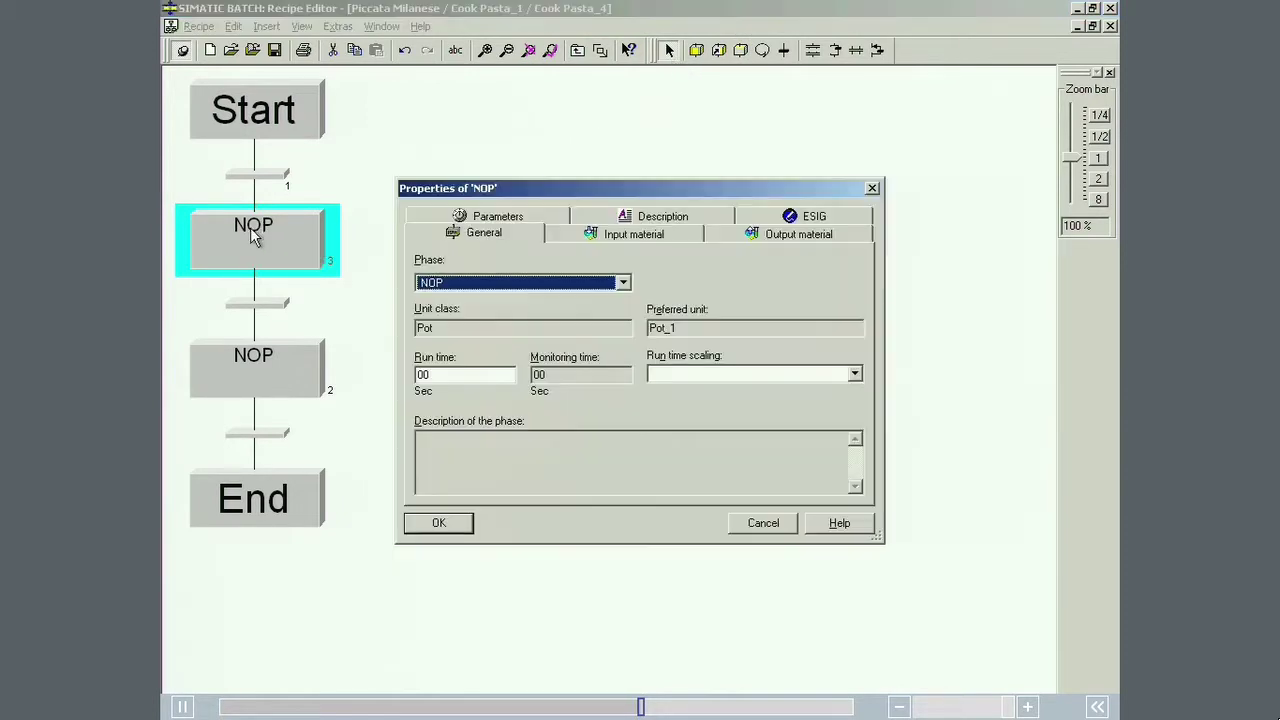
left_click(431, 282)
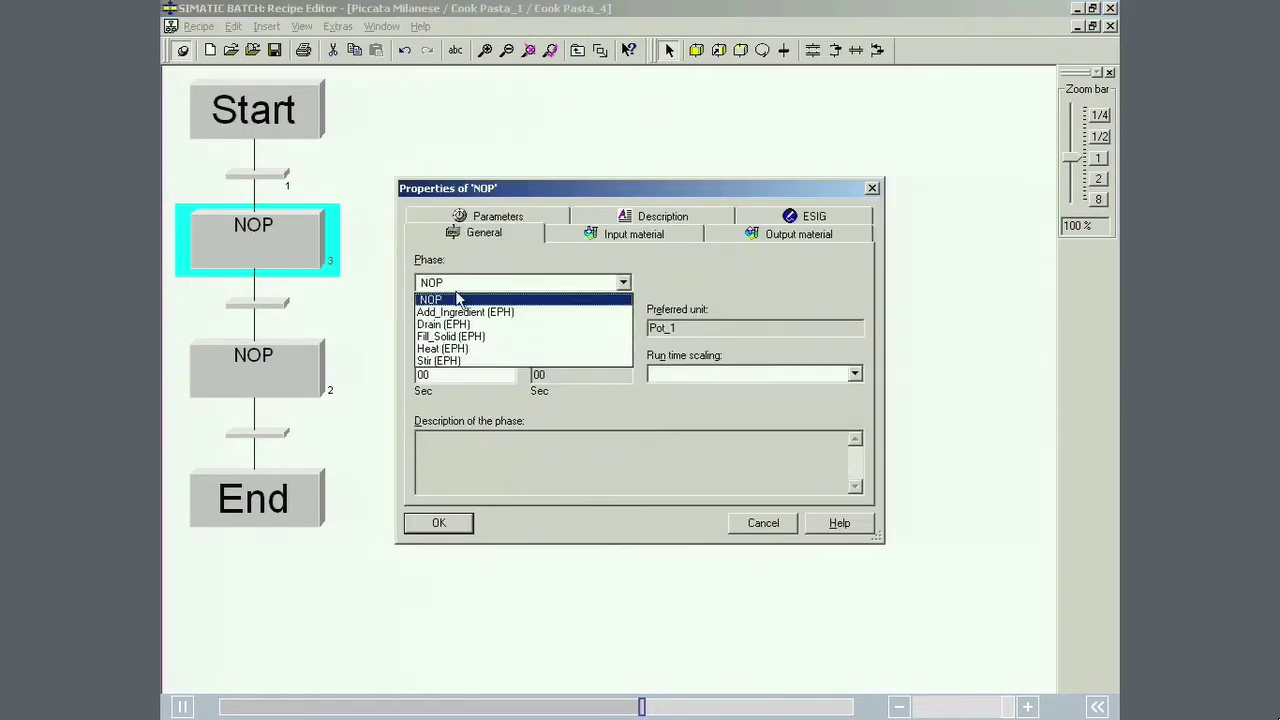
left_click(453, 332)
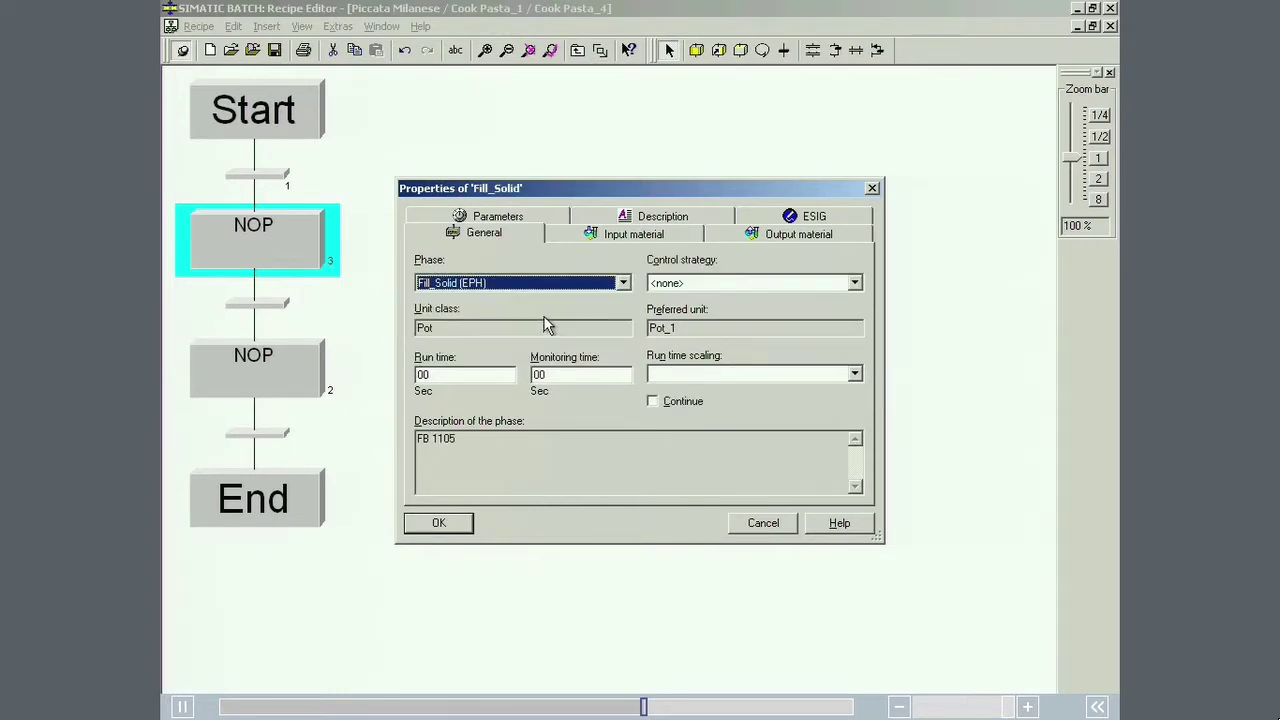
left_click(695, 285)
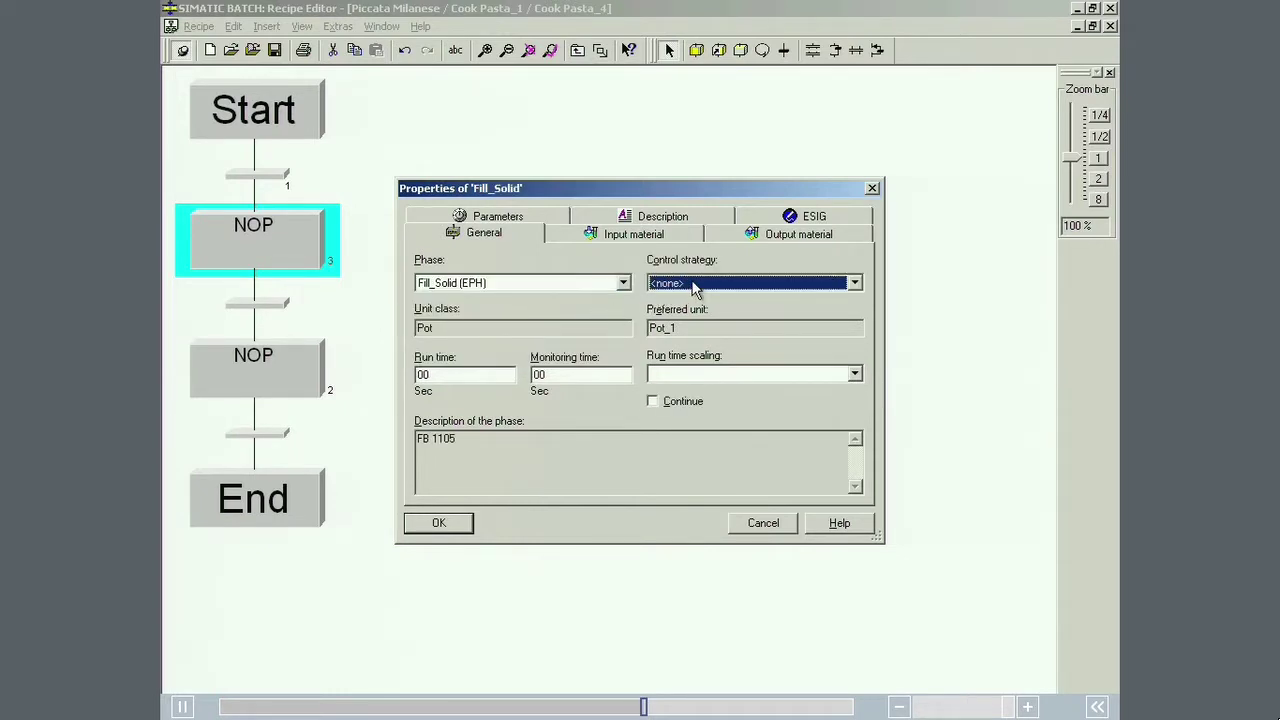
left_click(662, 238)
double_click(643, 296)
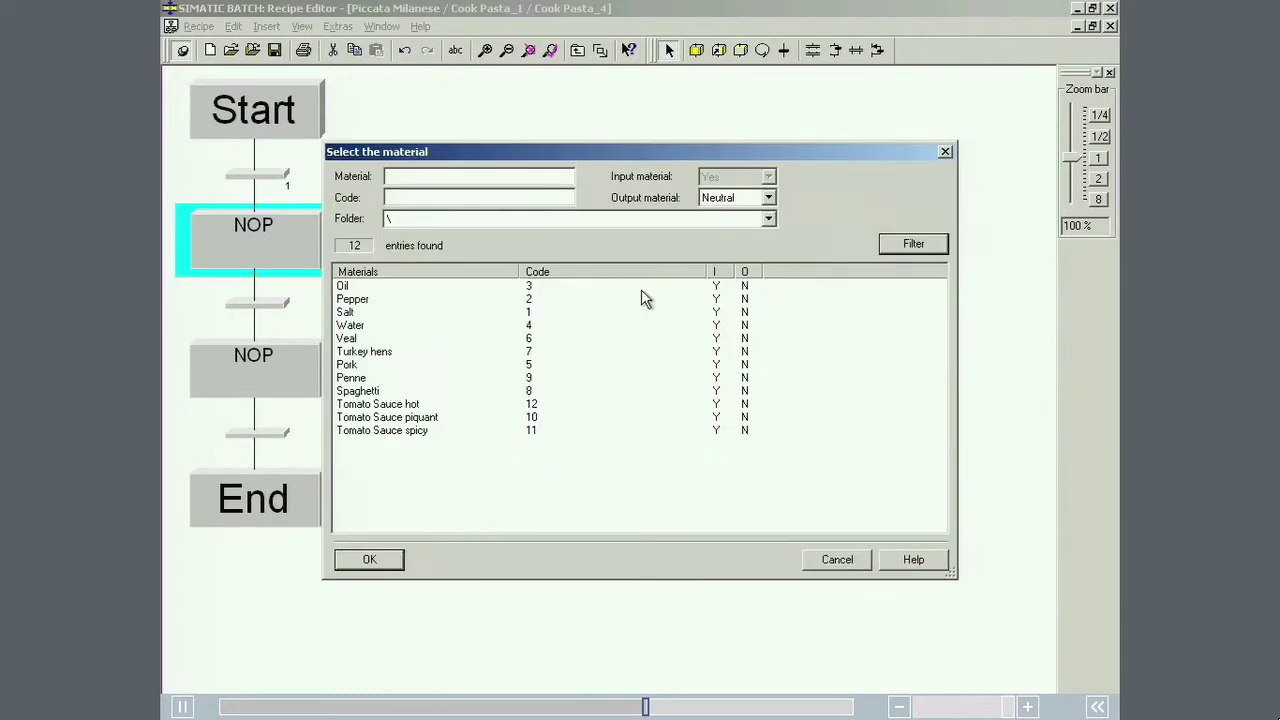
double_click(362, 391)
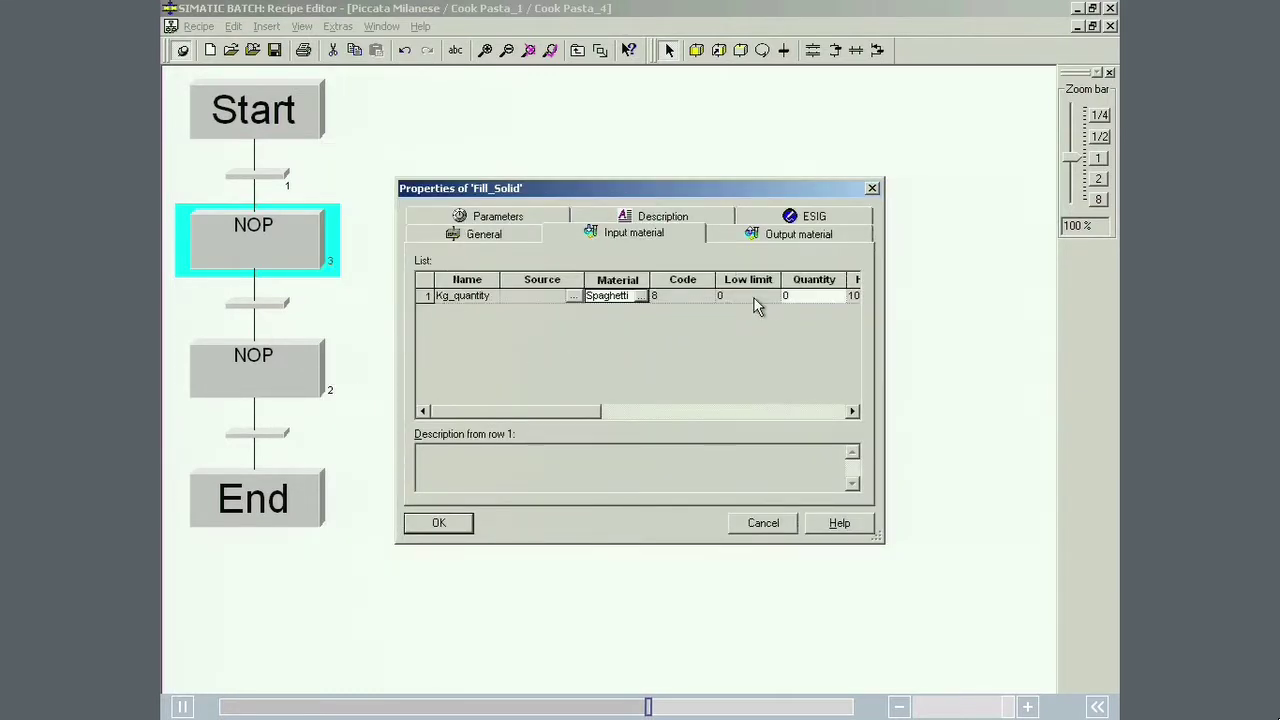
left_click(786, 296)
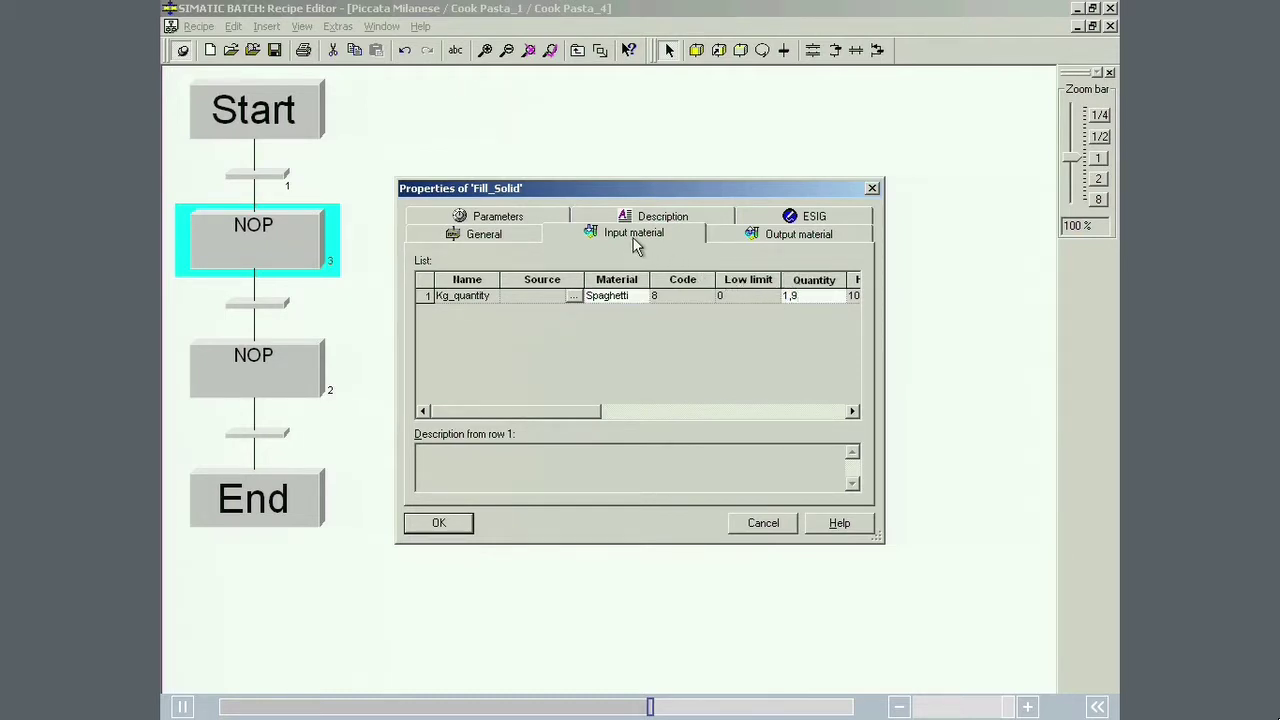
left_click(545, 217)
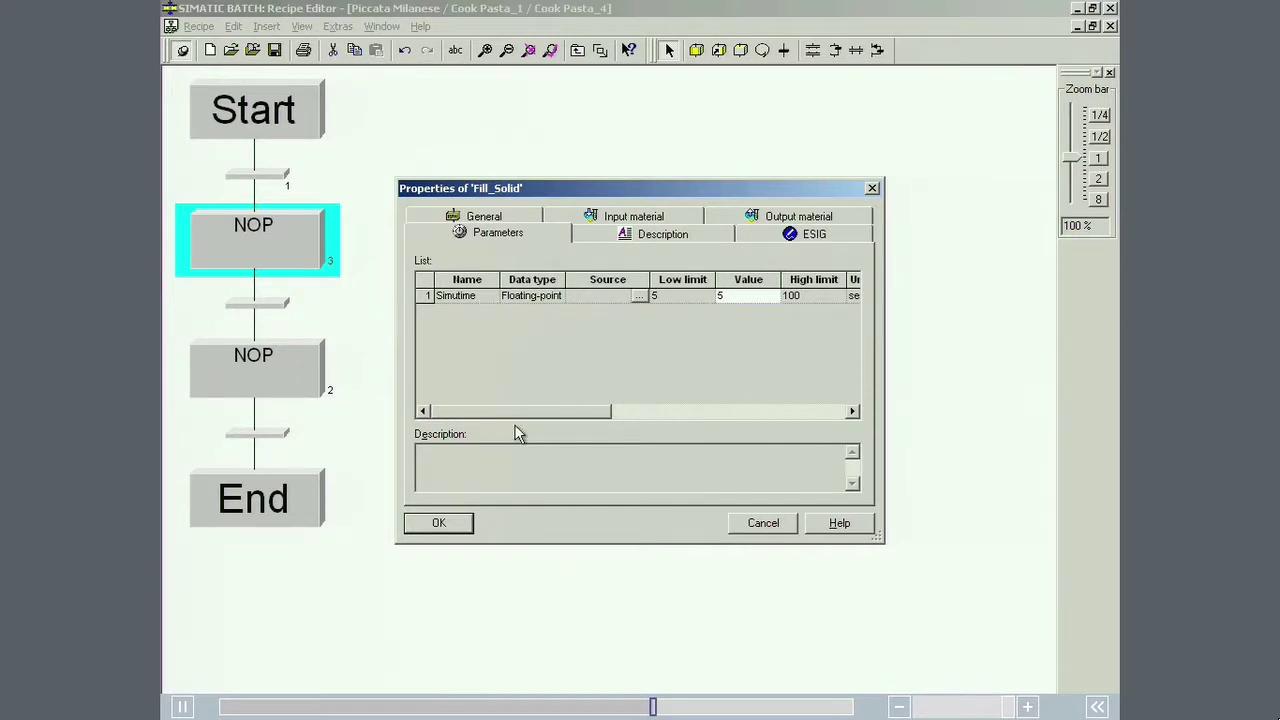
left_click(432, 523)
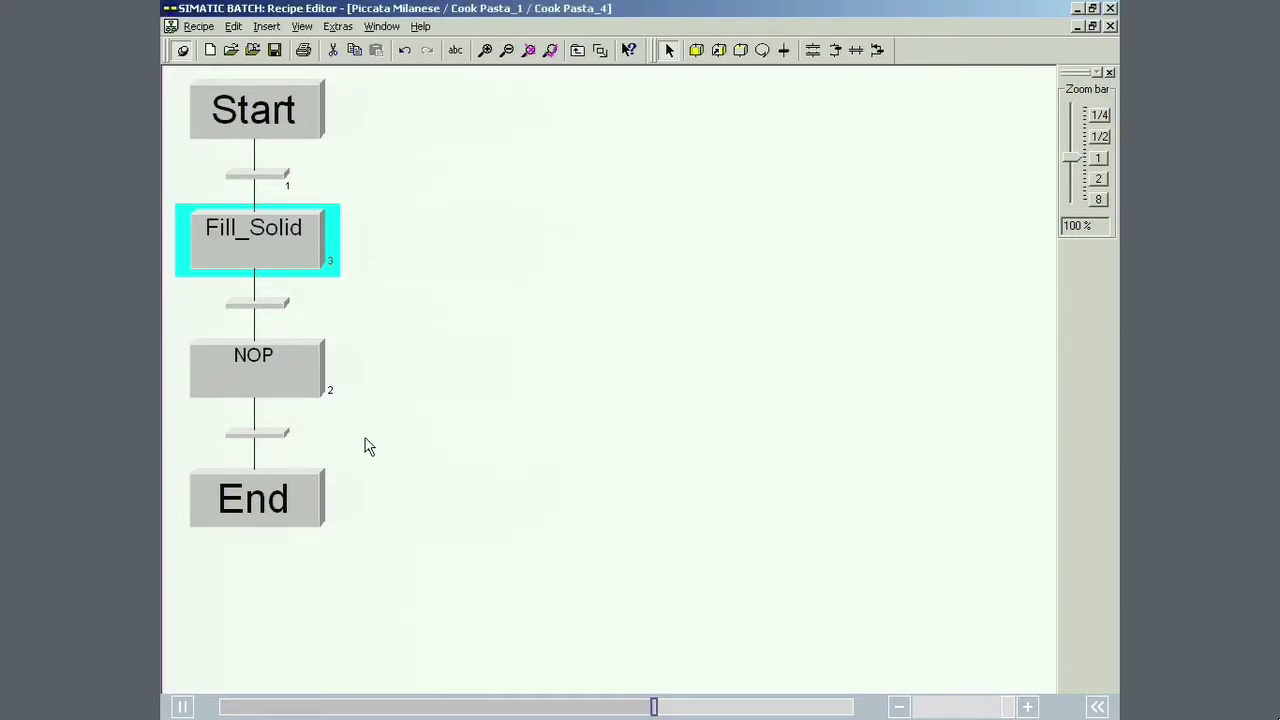
- Set the second Cook Pasta step to a Heat phase with Temp 100 and Simutime 360
right_click(299, 370)
left_click(341, 561)
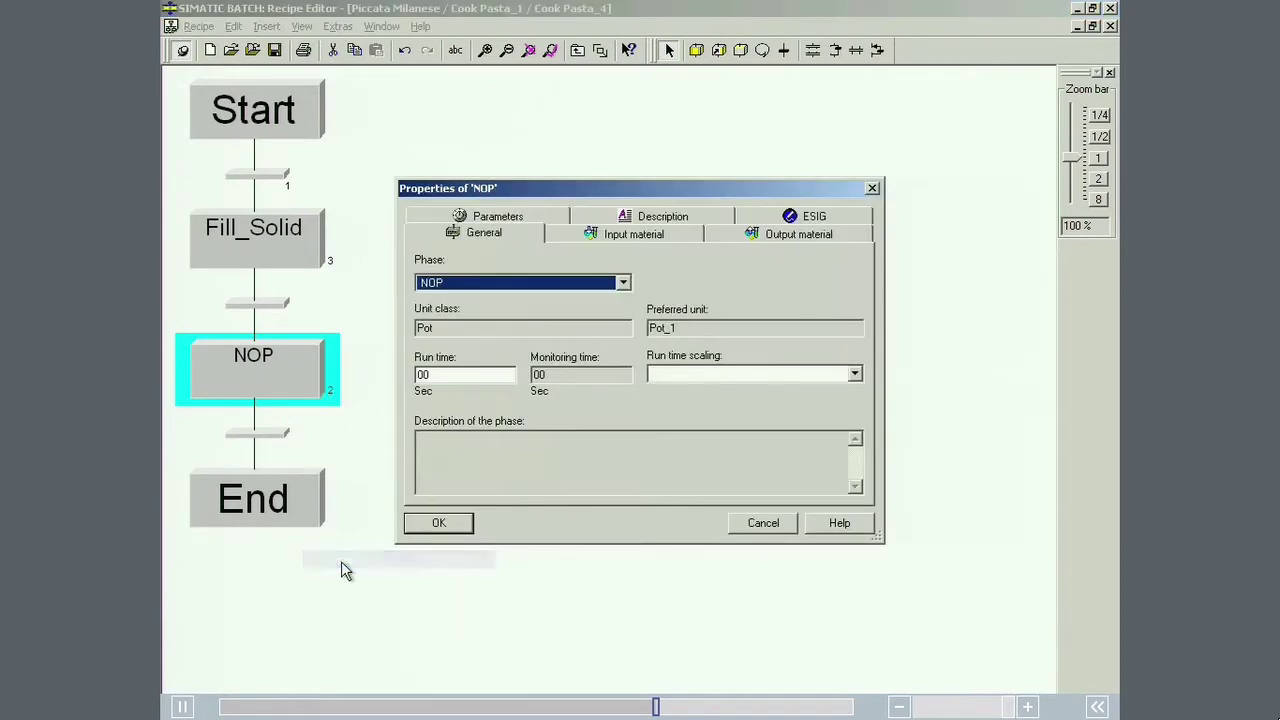
left_click(492, 282)
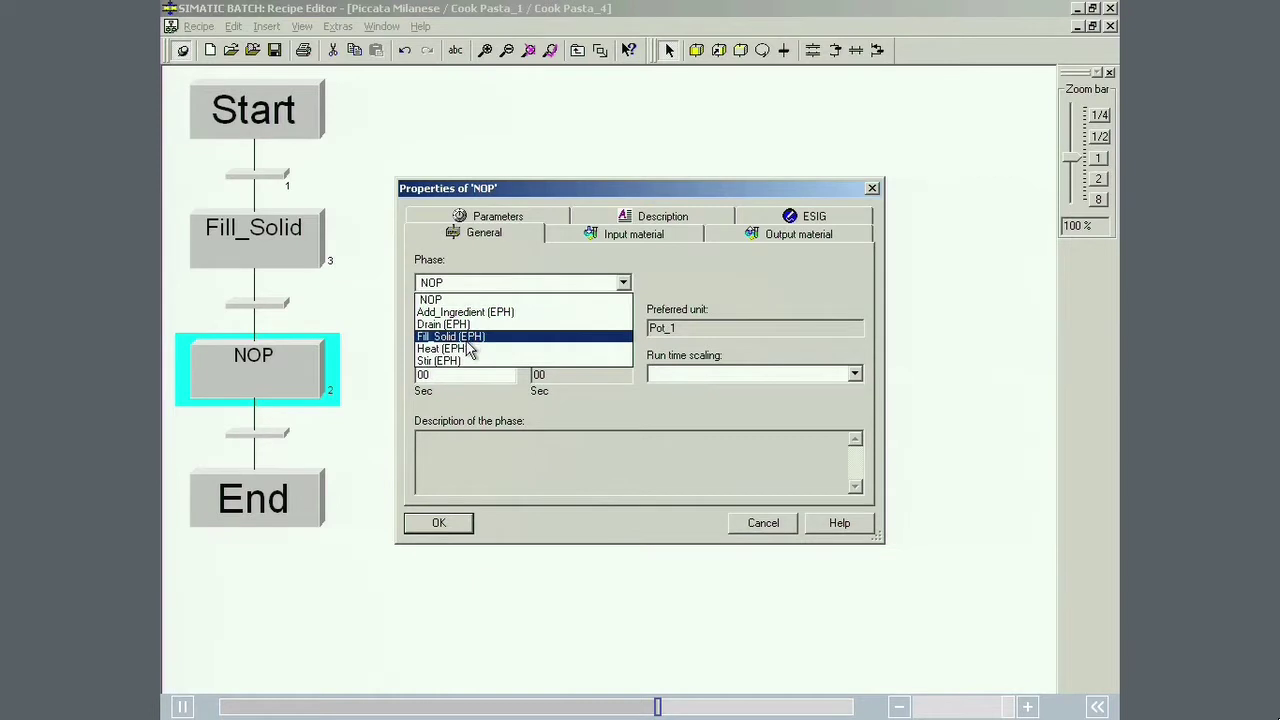
left_click(464, 347)
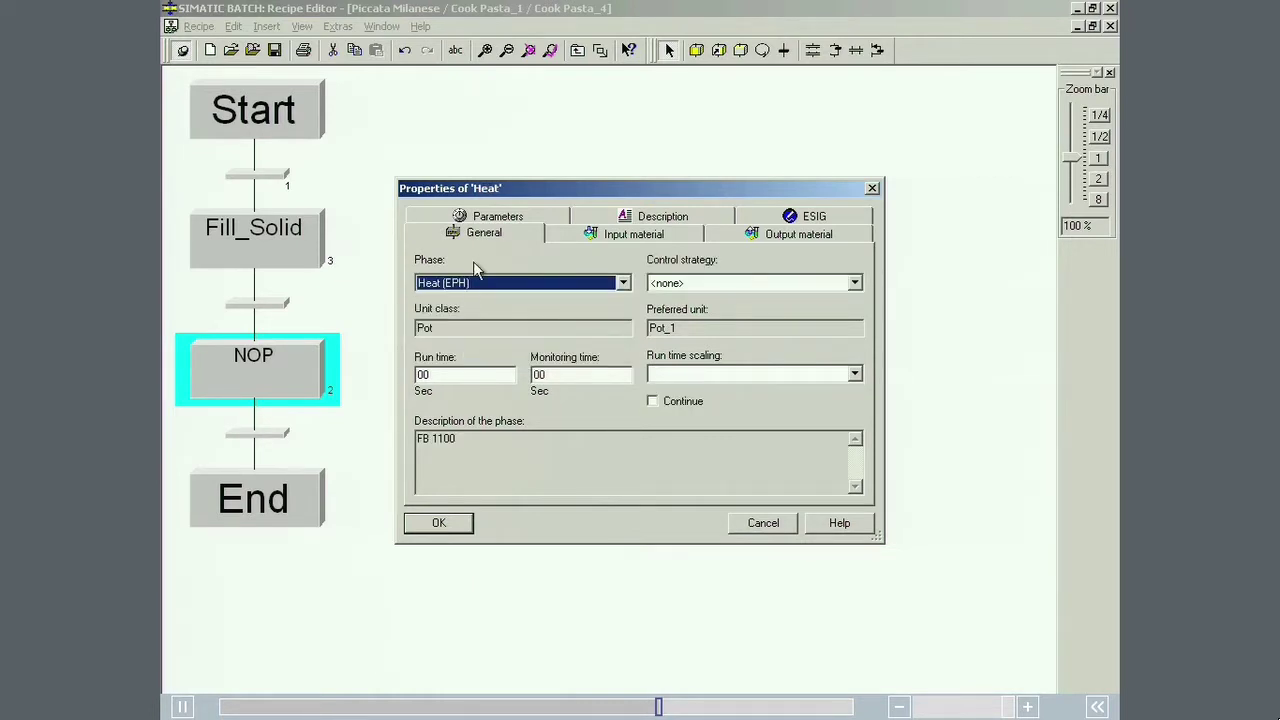
left_click(490, 217)
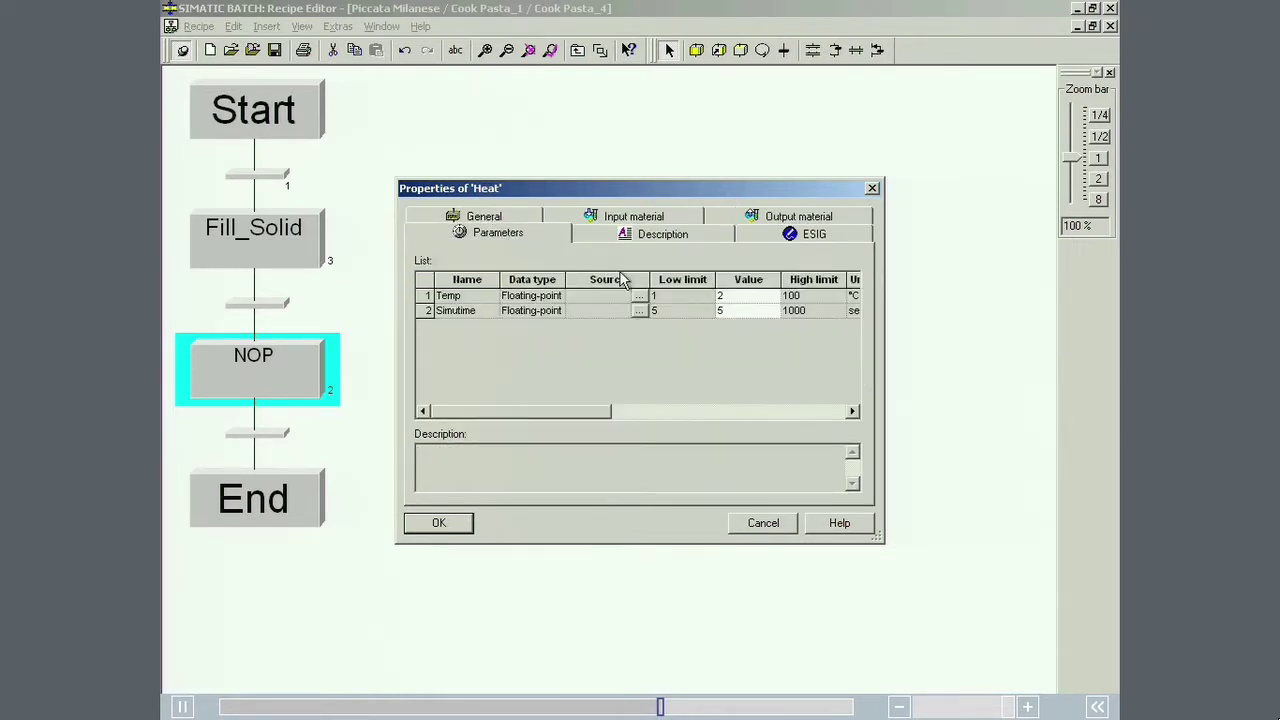
left_click(727, 296)
type("100")
left_click(722, 311)
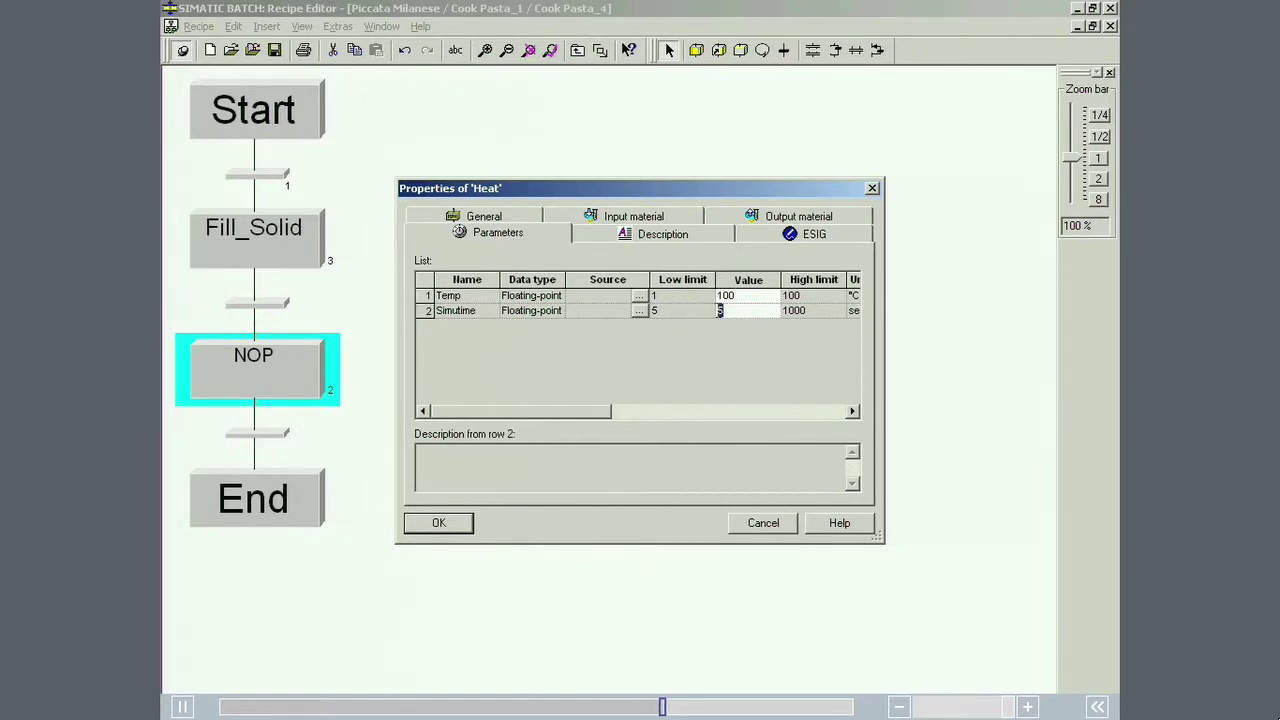
left_click(720, 311)
left_click(430, 522)
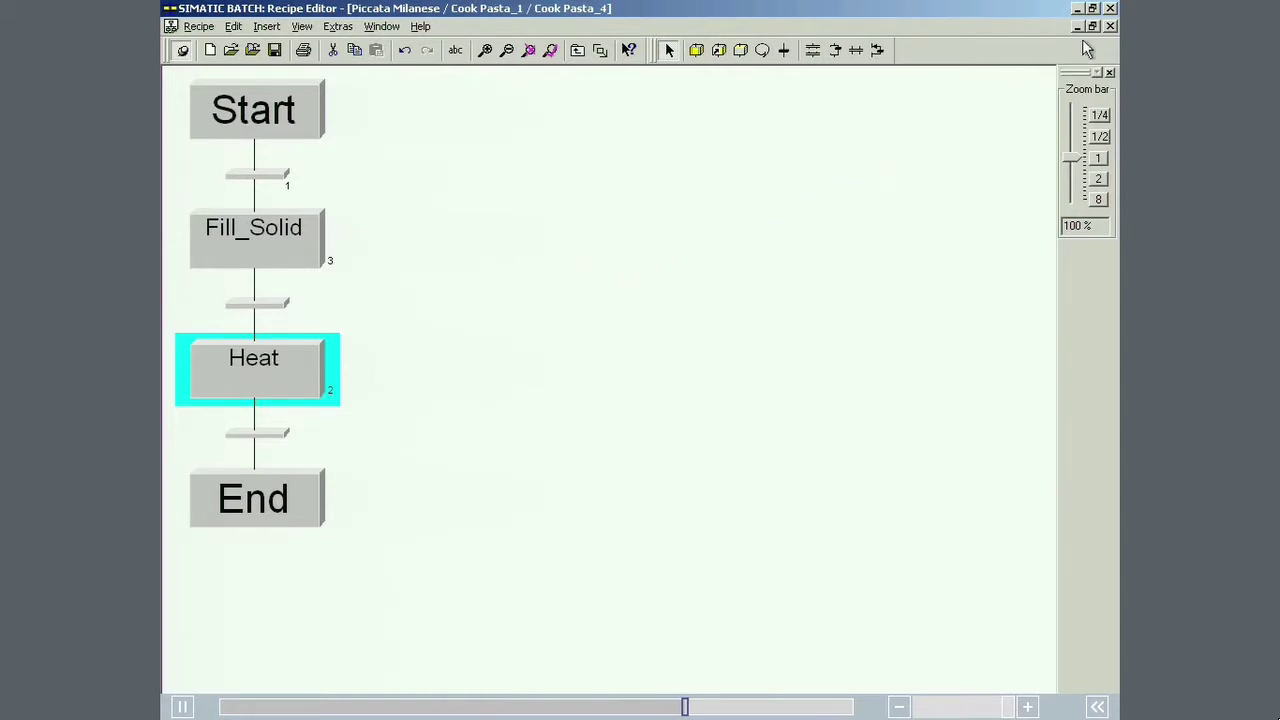
- Close Cook Pasta_4, review Prepare Water's Heat step without changes, then close Prepare Water
left_click(1110, 26)
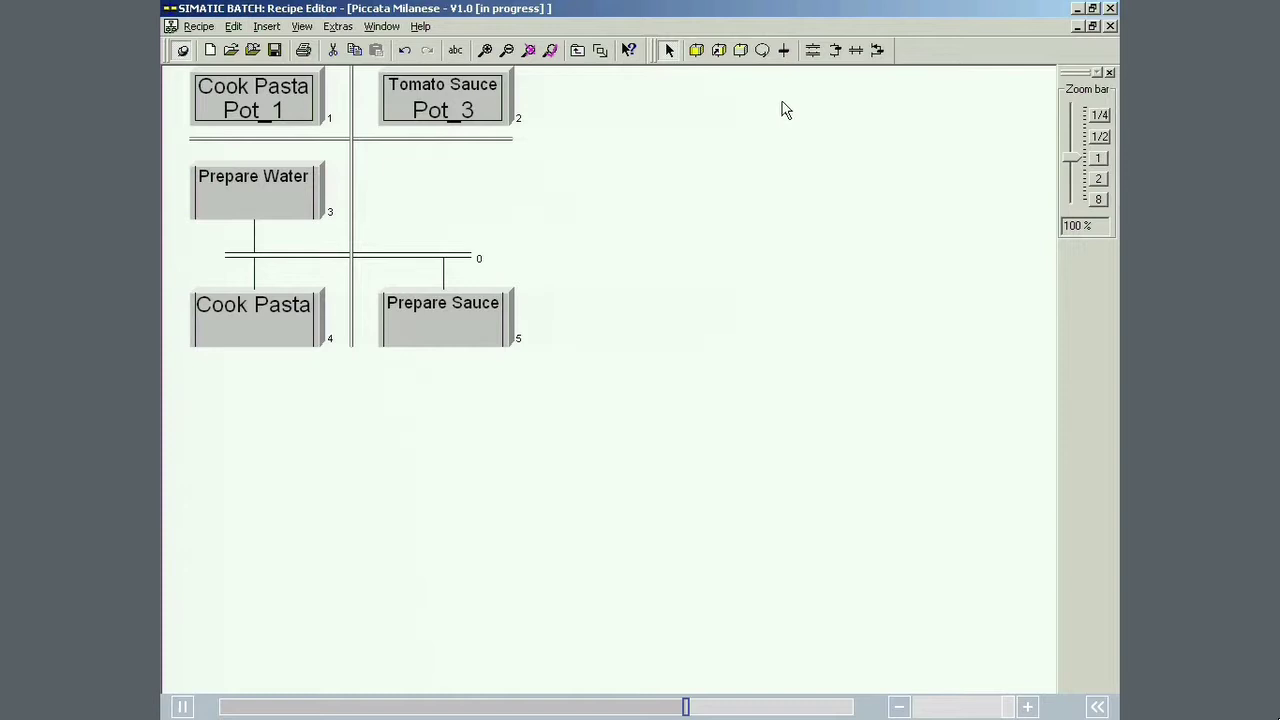
double_click(300, 185)
double_click(390, 388)
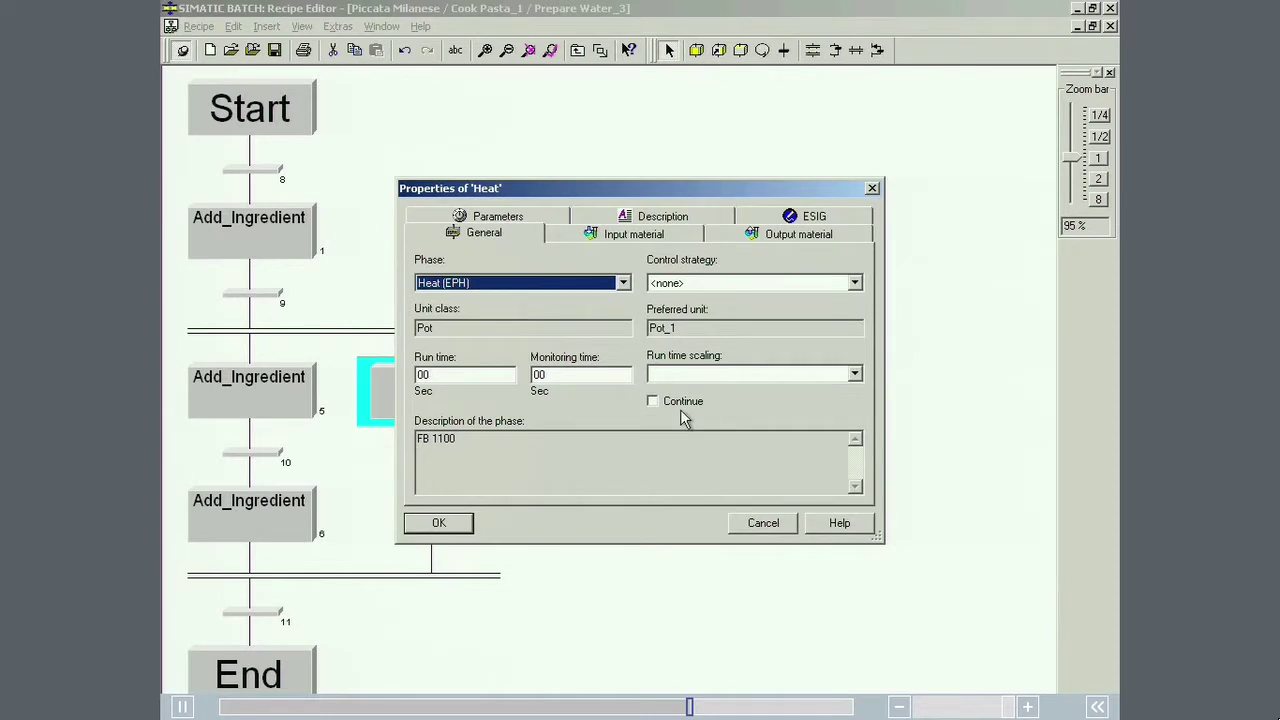
left_click(749, 527)
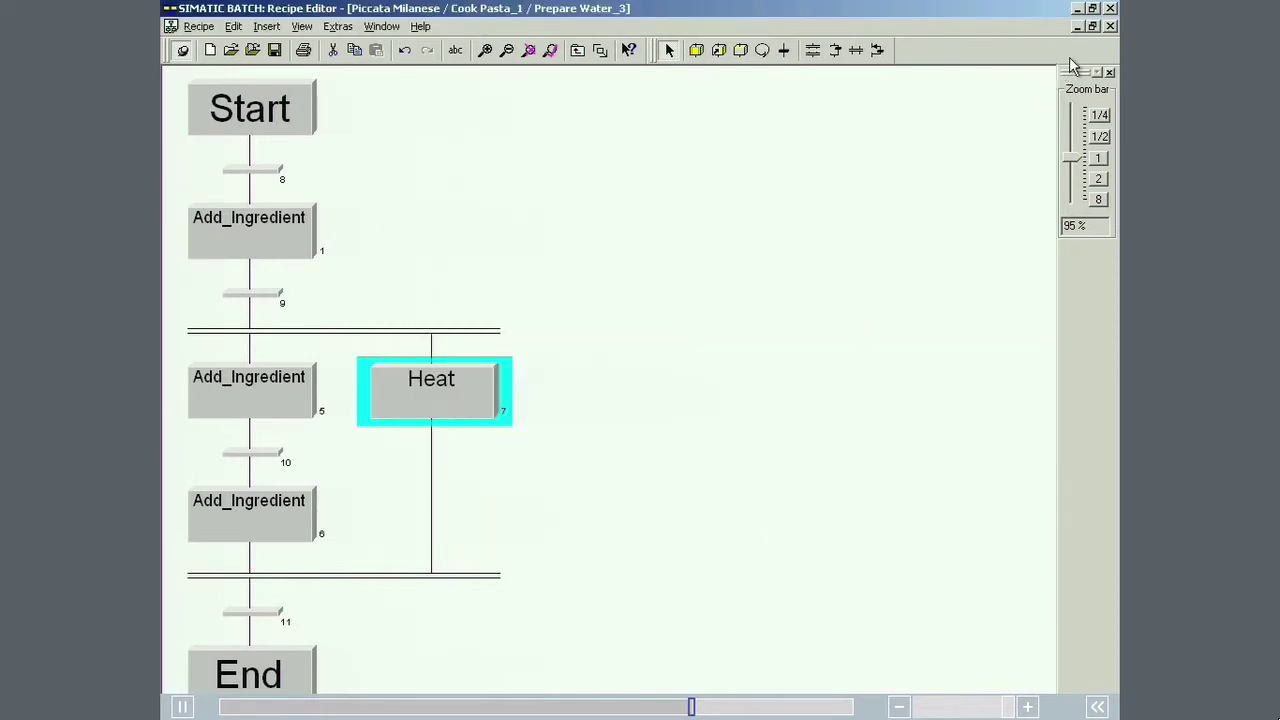
left_click(1110, 26)
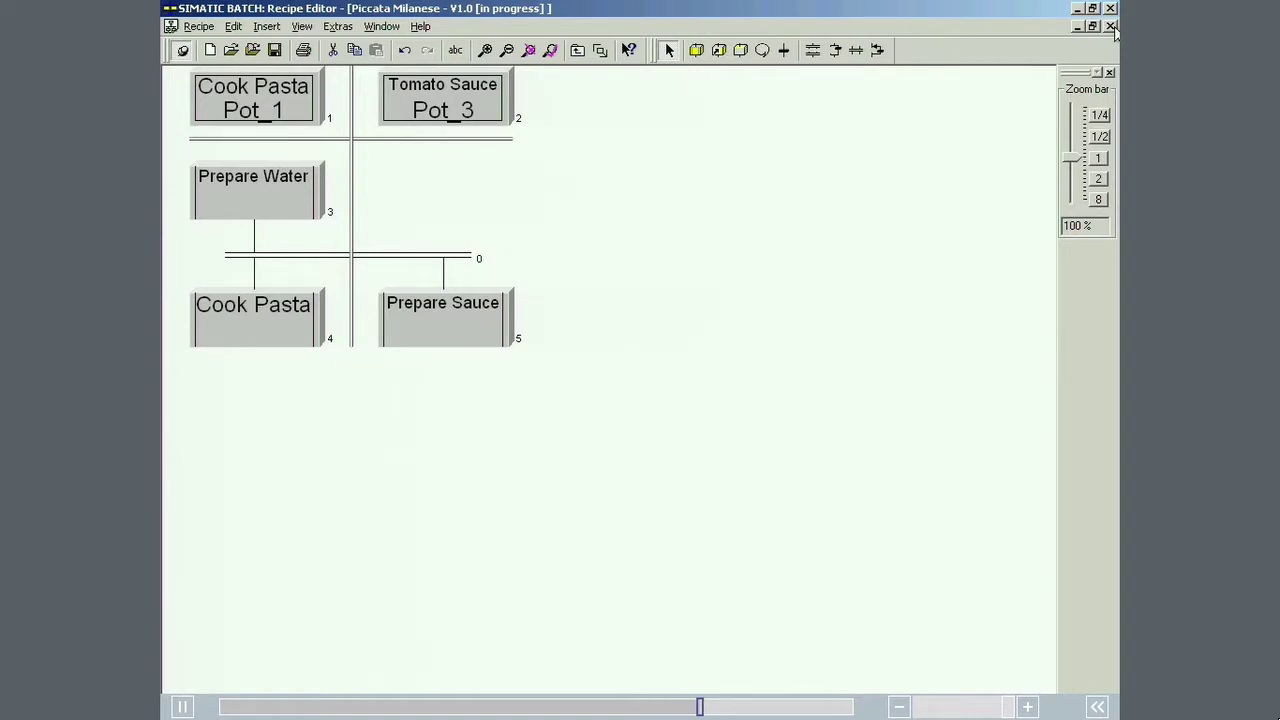
- Open the Prepare Sauce sub-recipe and review the Fill_Solid step's input material
double_click(397, 340)
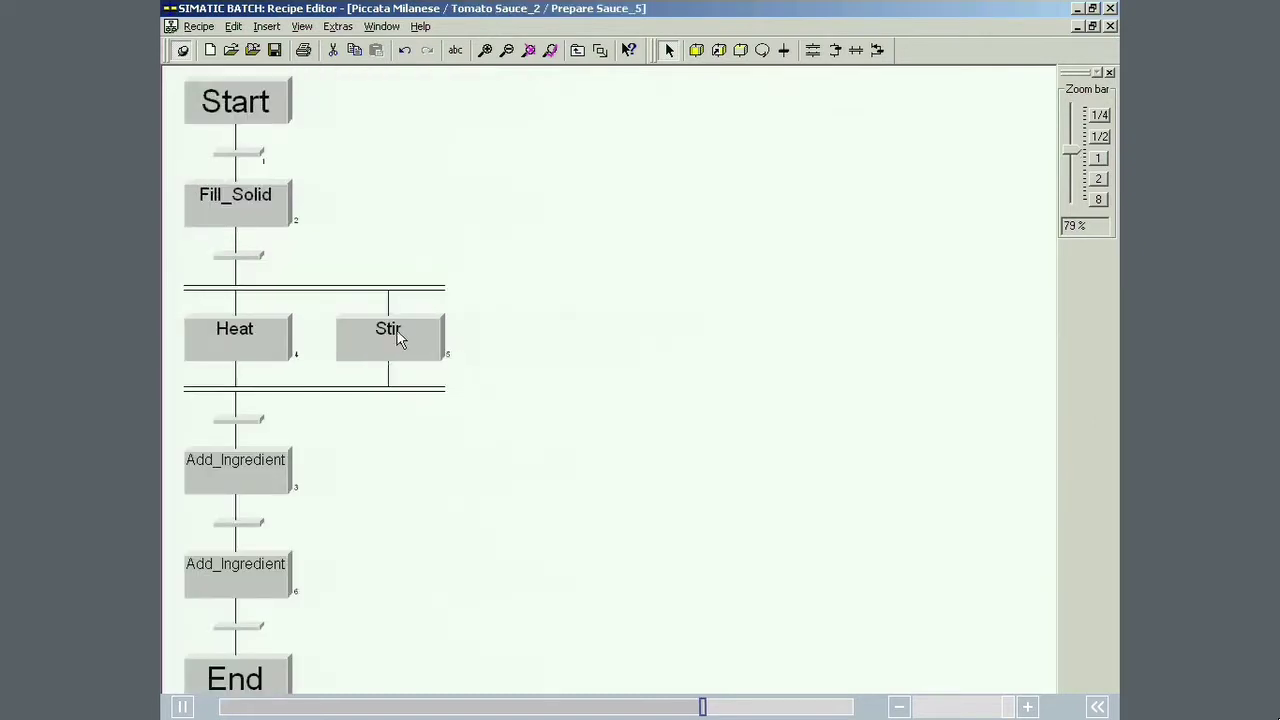
double_click(268, 215)
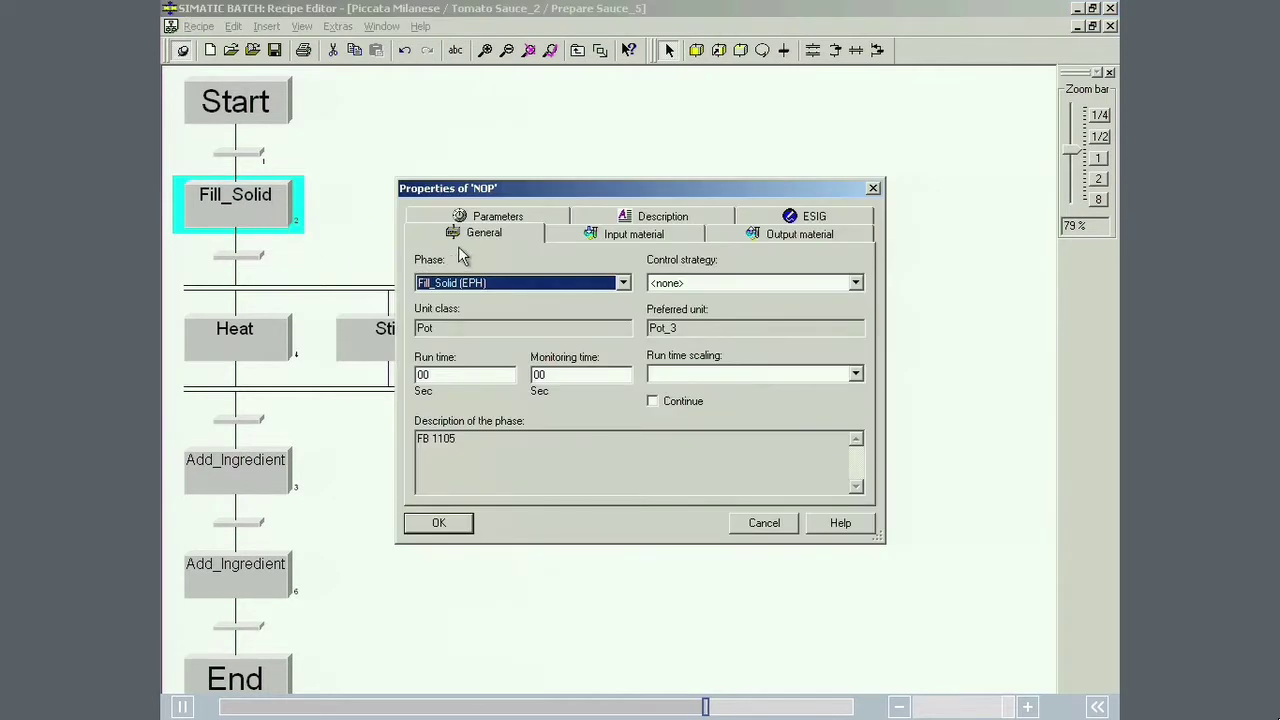
left_click(587, 238)
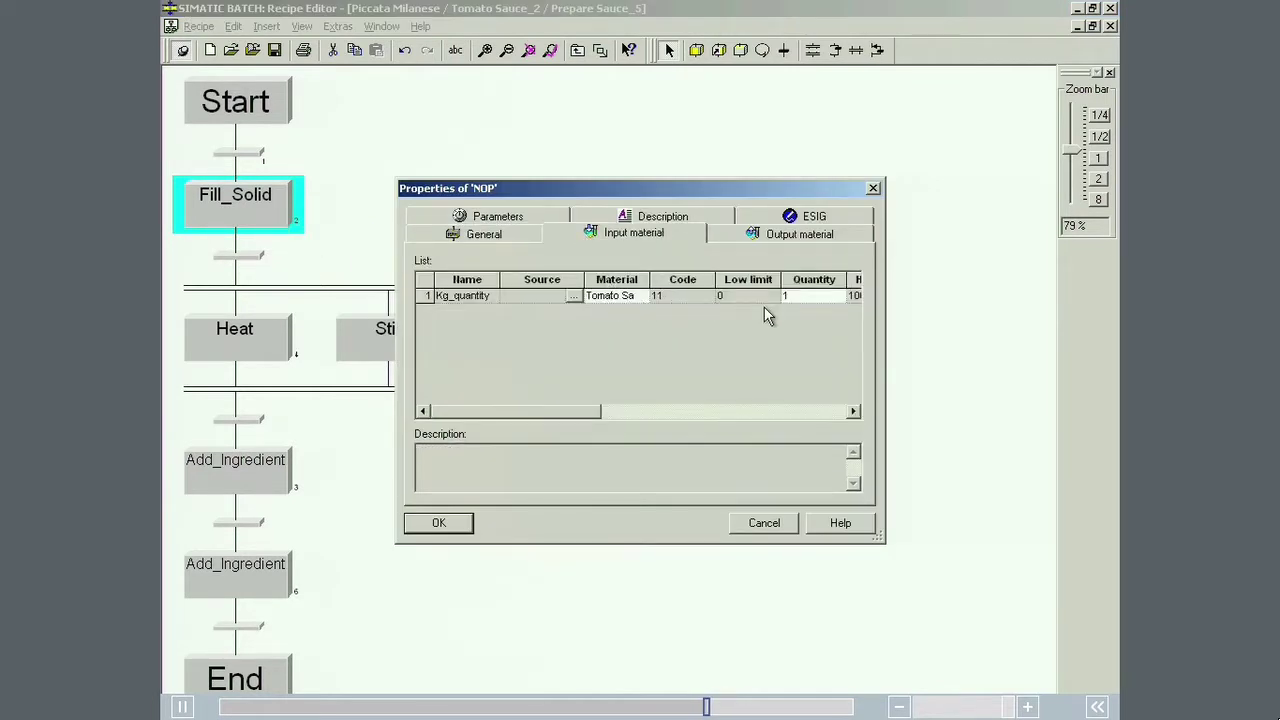
left_click(785, 526)
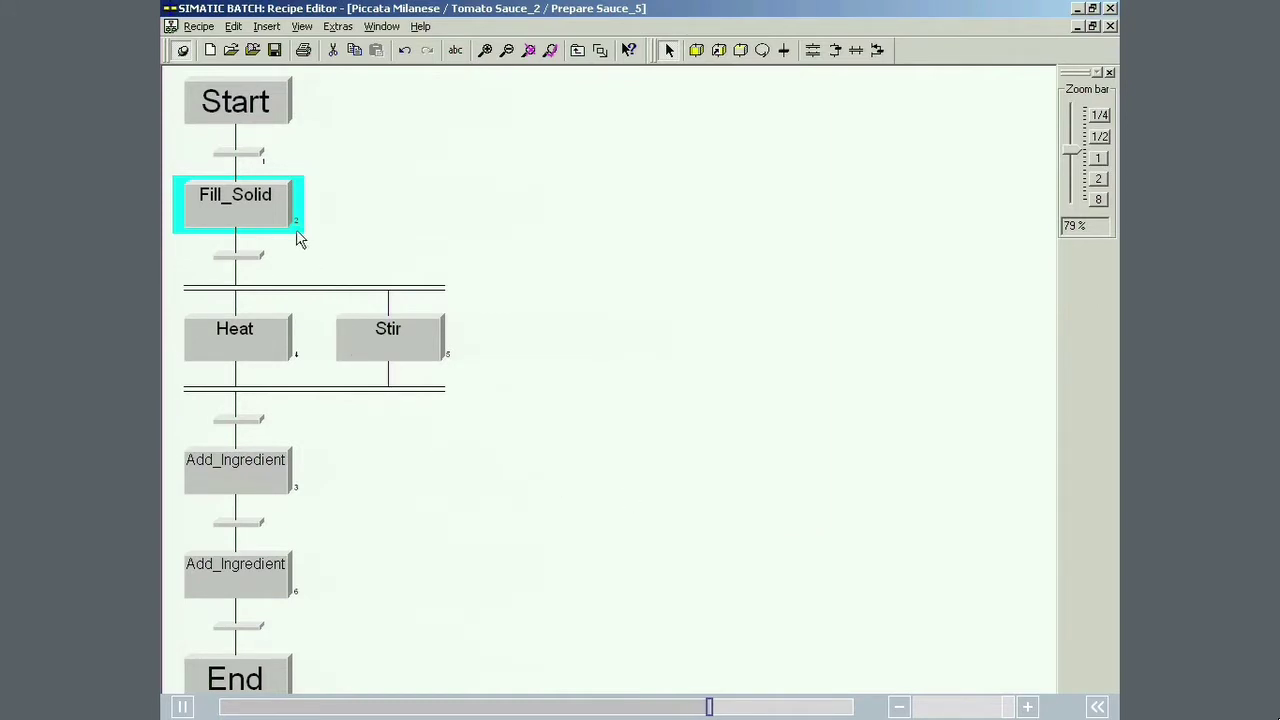
- Review the Heat phase's parameters, leaving them unchanged
left_click(255, 335)
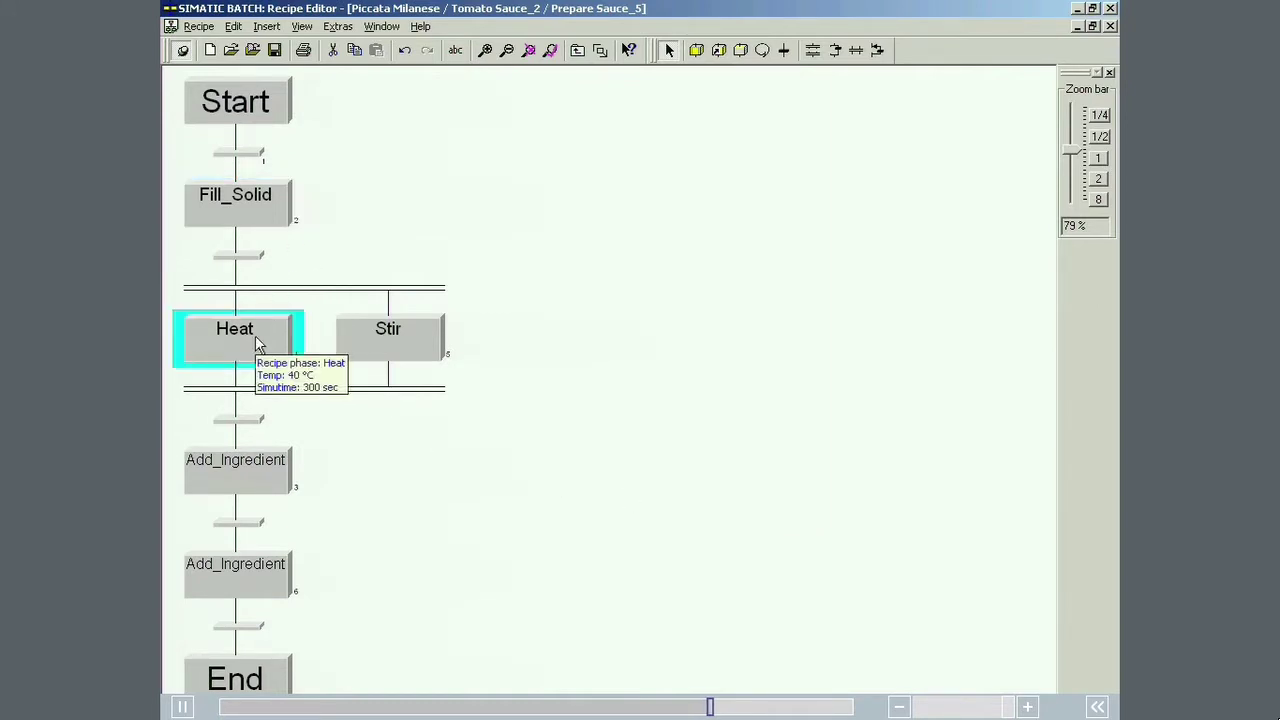
double_click(255, 335)
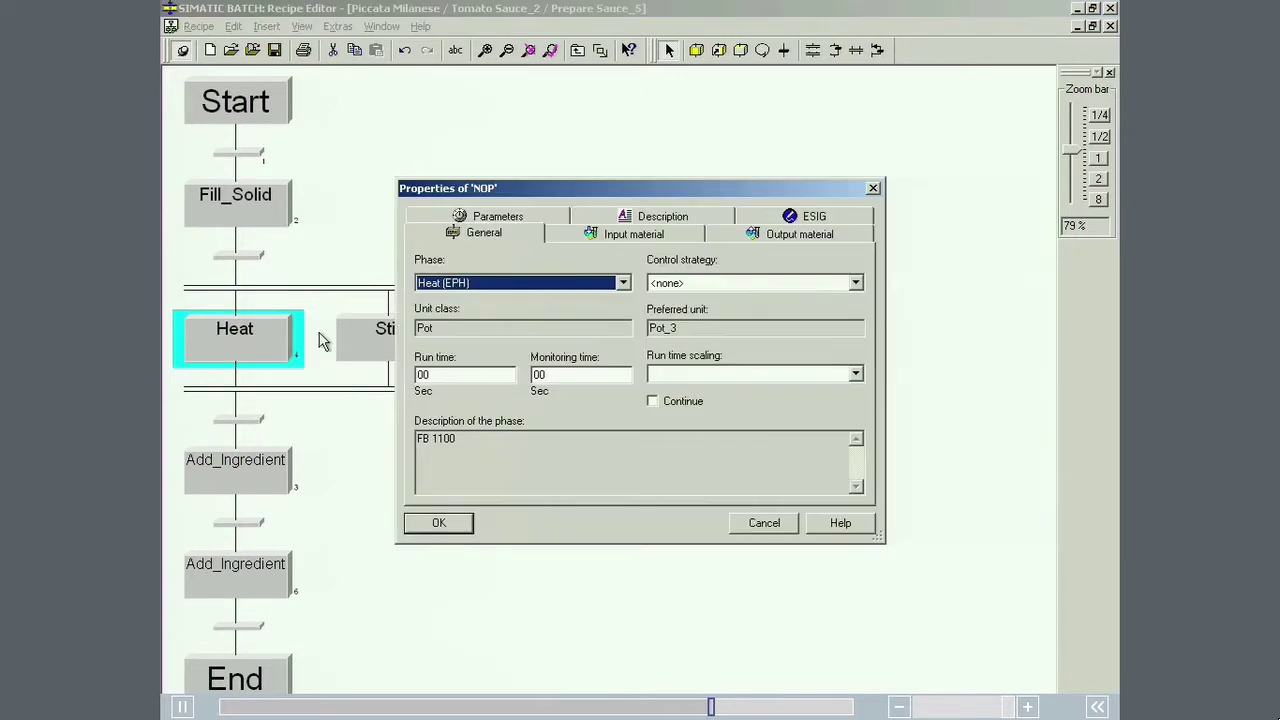
left_click(530, 225)
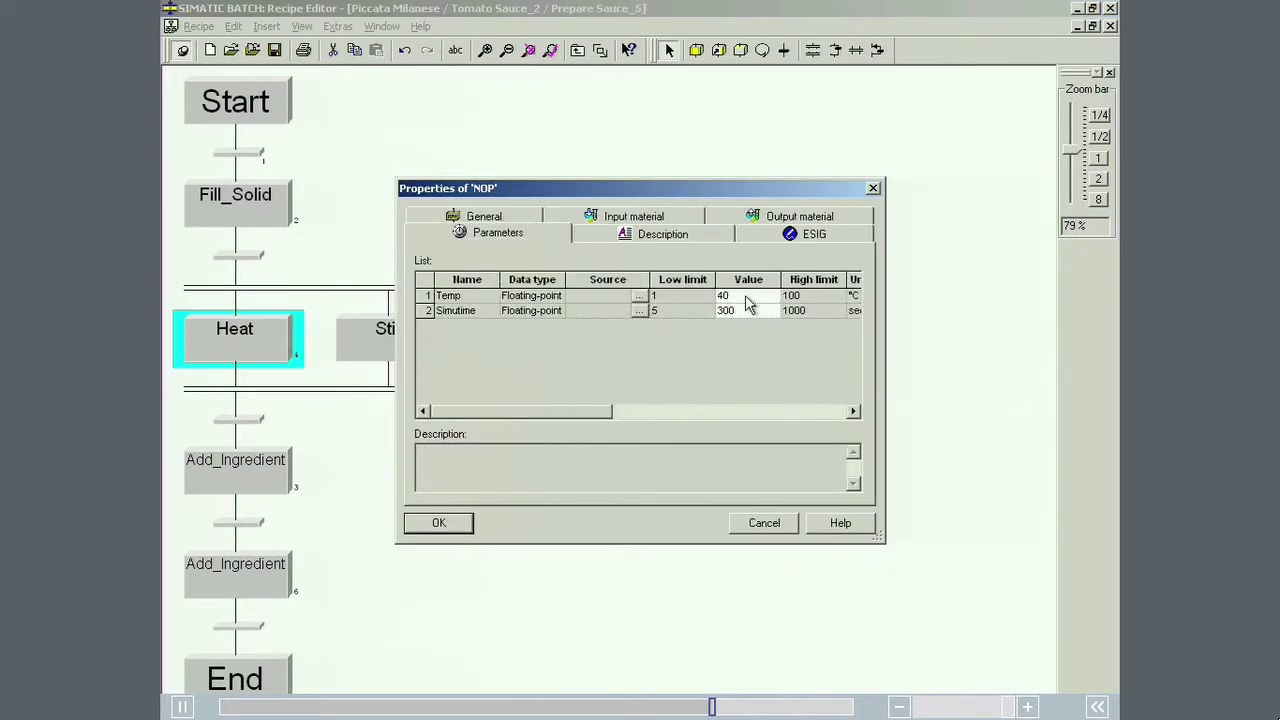
left_click(763, 521)
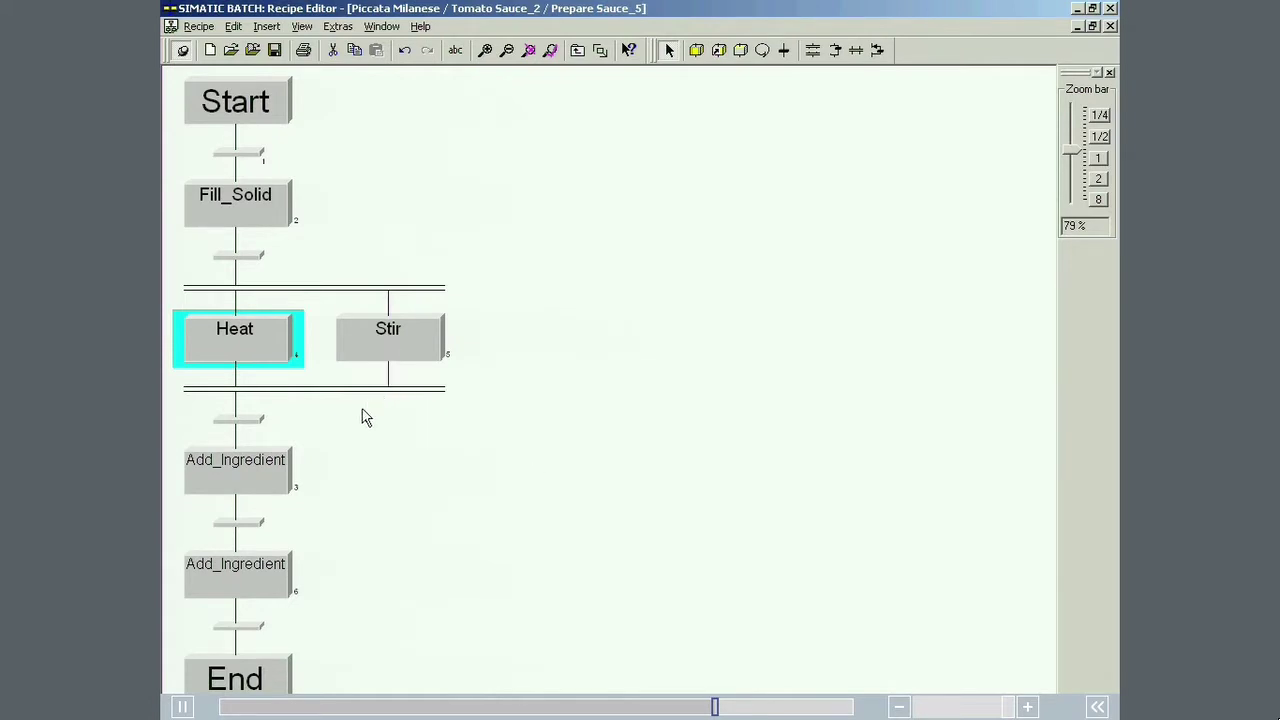
- Confirm the first Add_Ingredient step adds 0.05 of Salt
double_click(280, 487)
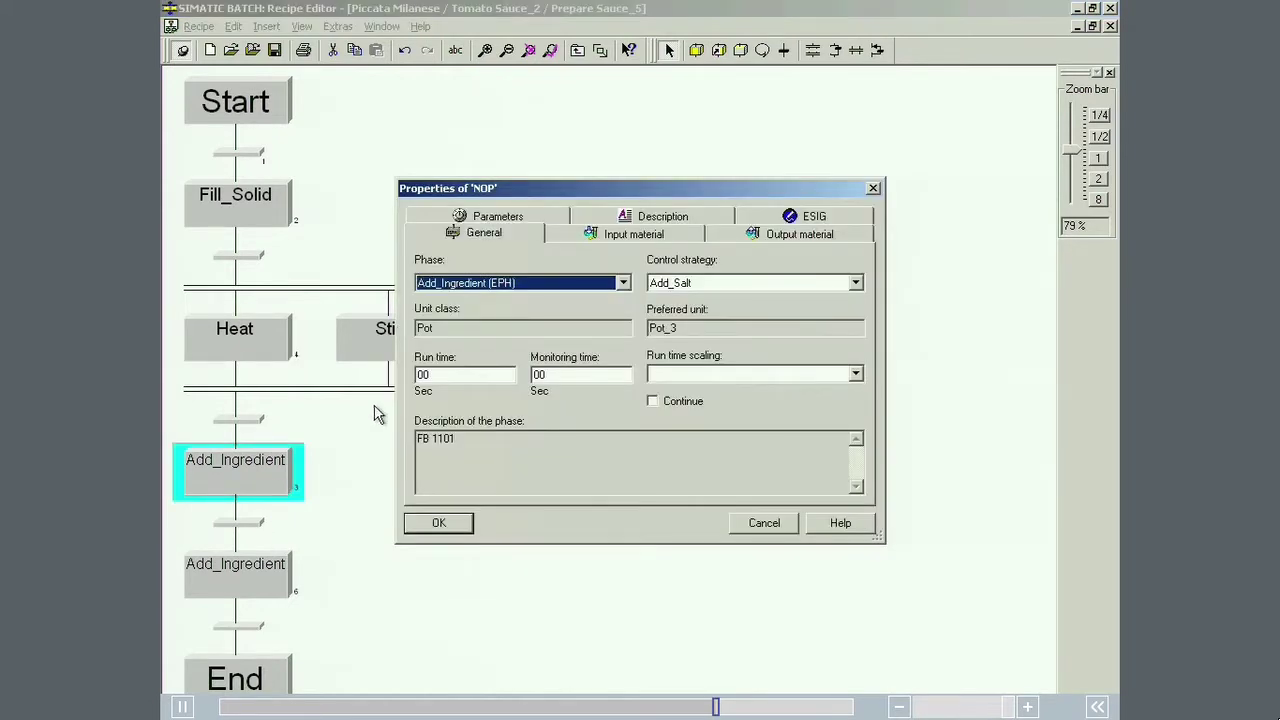
left_click(575, 240)
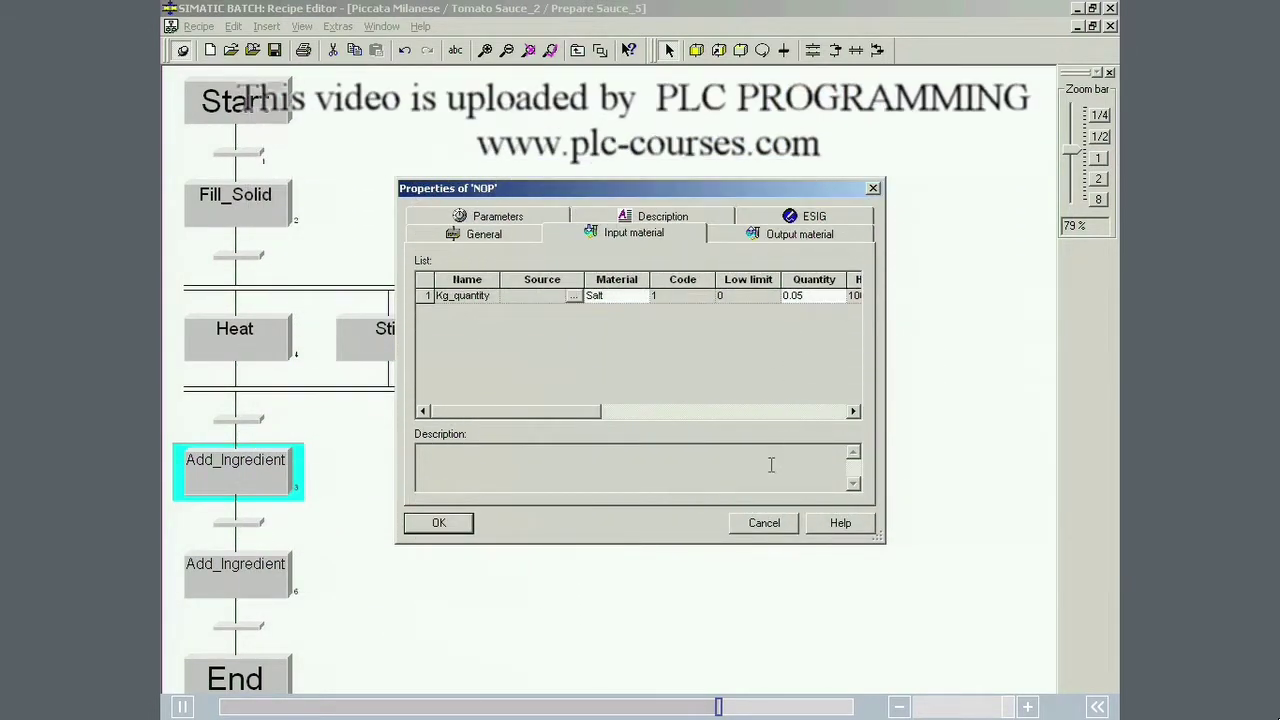
left_click(764, 523)
- Confirm the second Add_Ingredient adds 0.05 of Pepper, then close Prepare Sauce_5
double_click(220, 570)
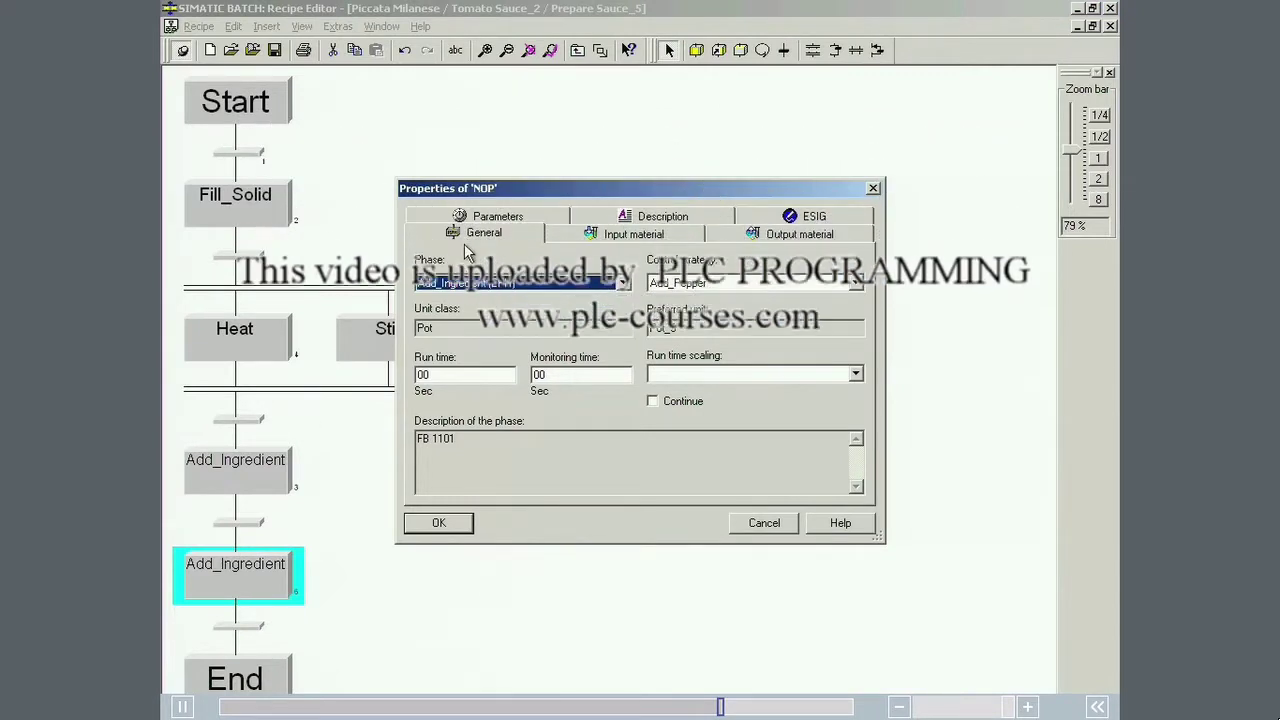
left_click(497, 216)
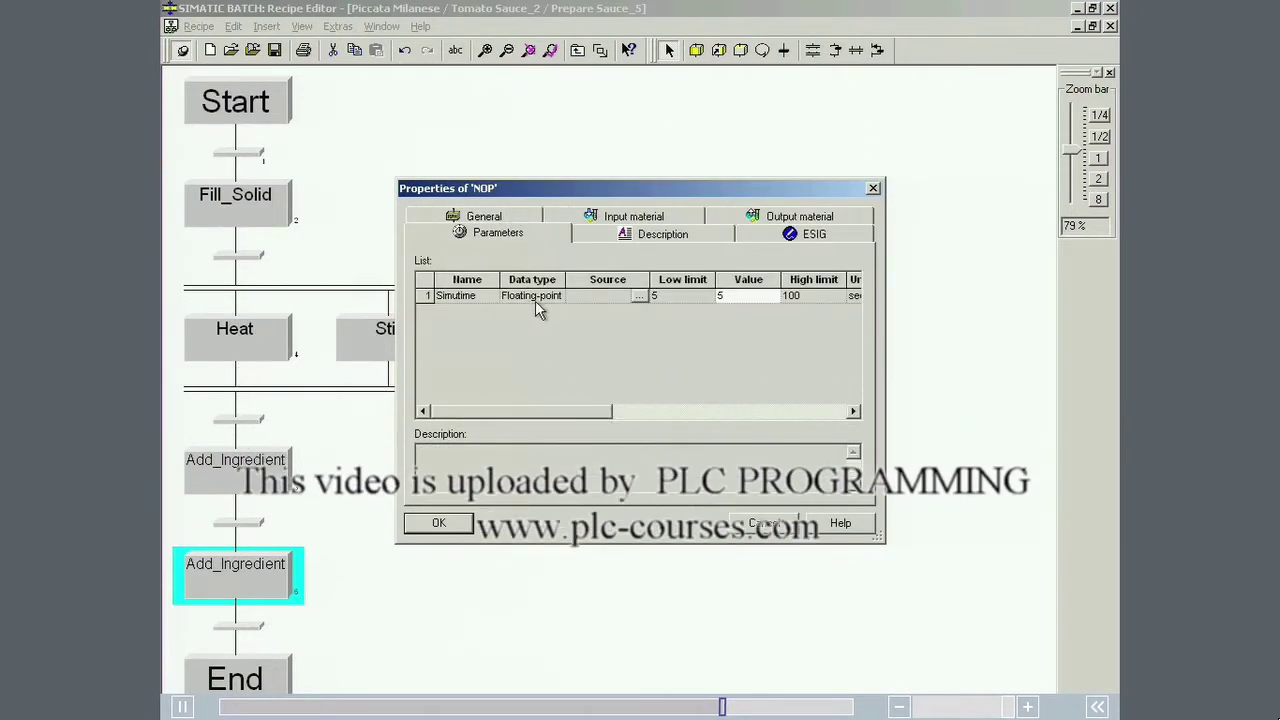
left_click(633, 216)
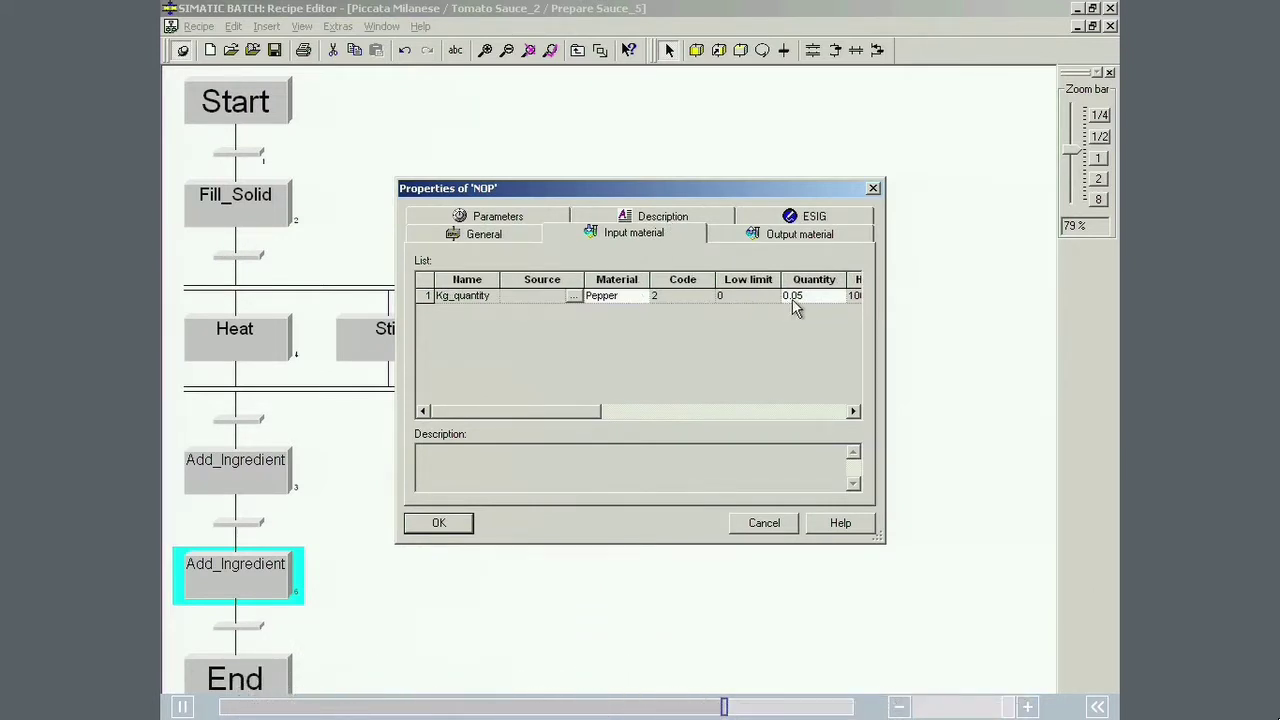
left_click(764, 522)
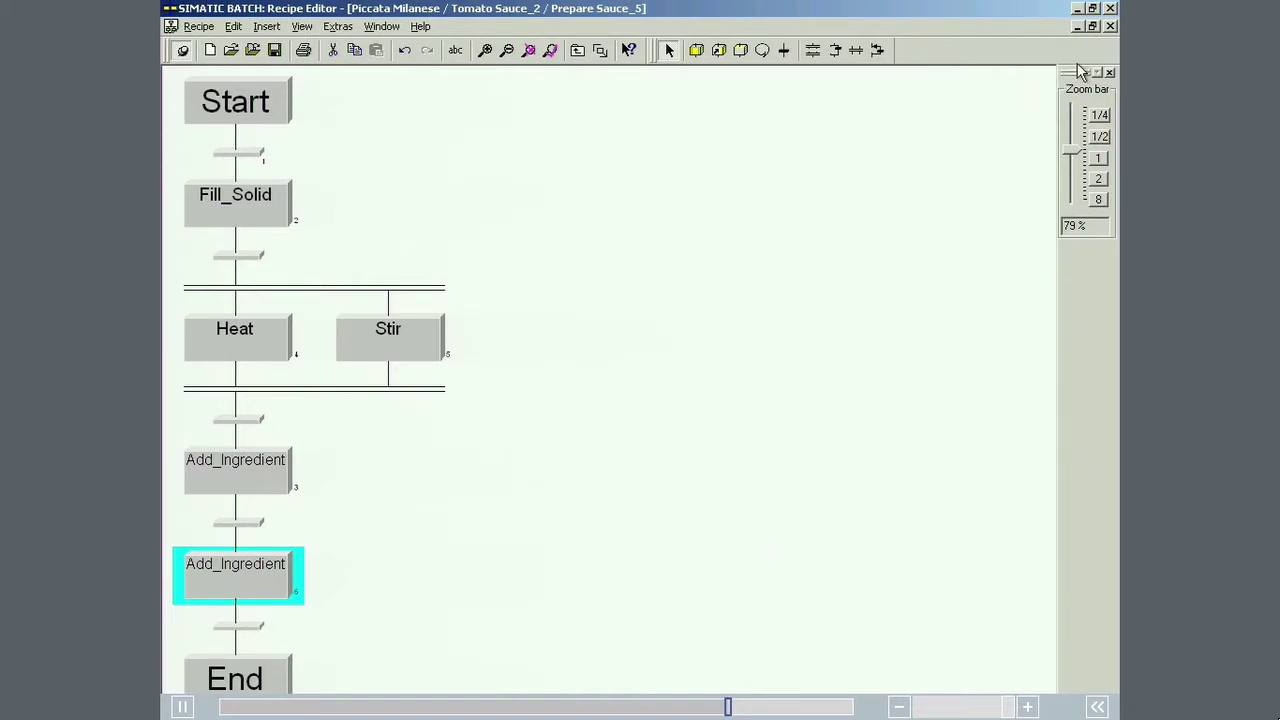
left_click(1110, 26)
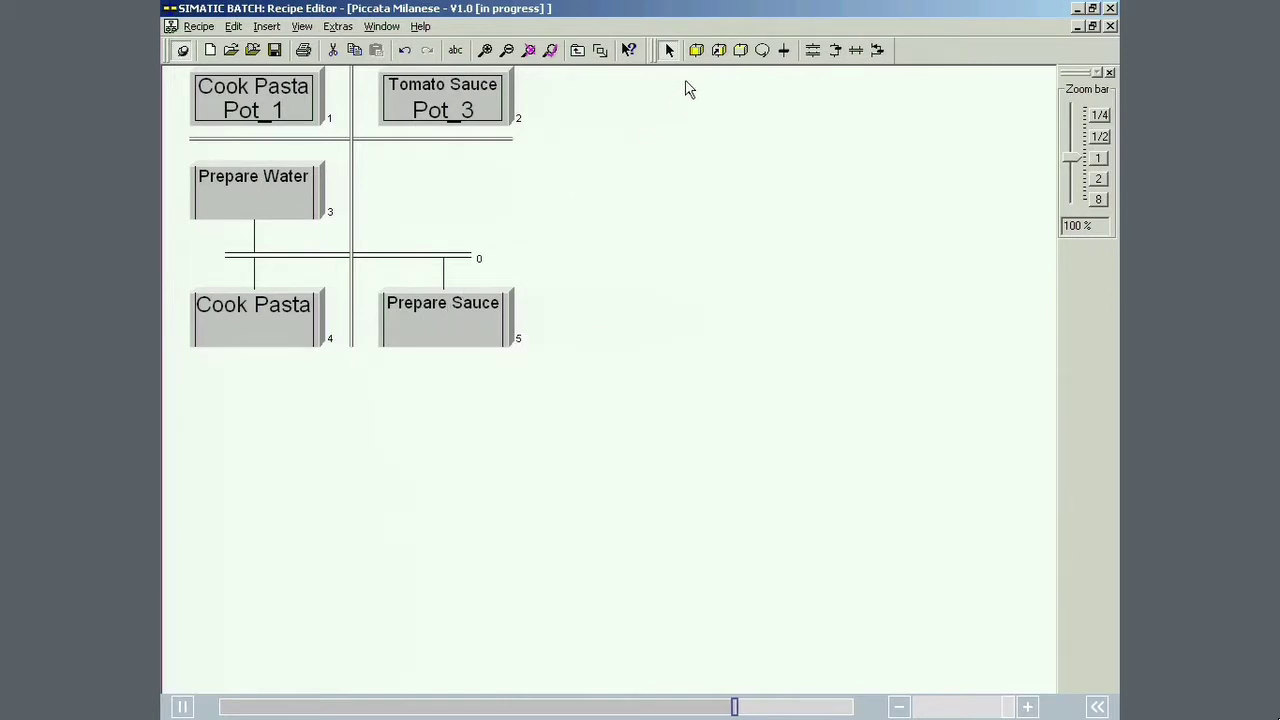
- Insert new steps below Cook Pasta and below Prepare Sauce
left_click(697, 51)
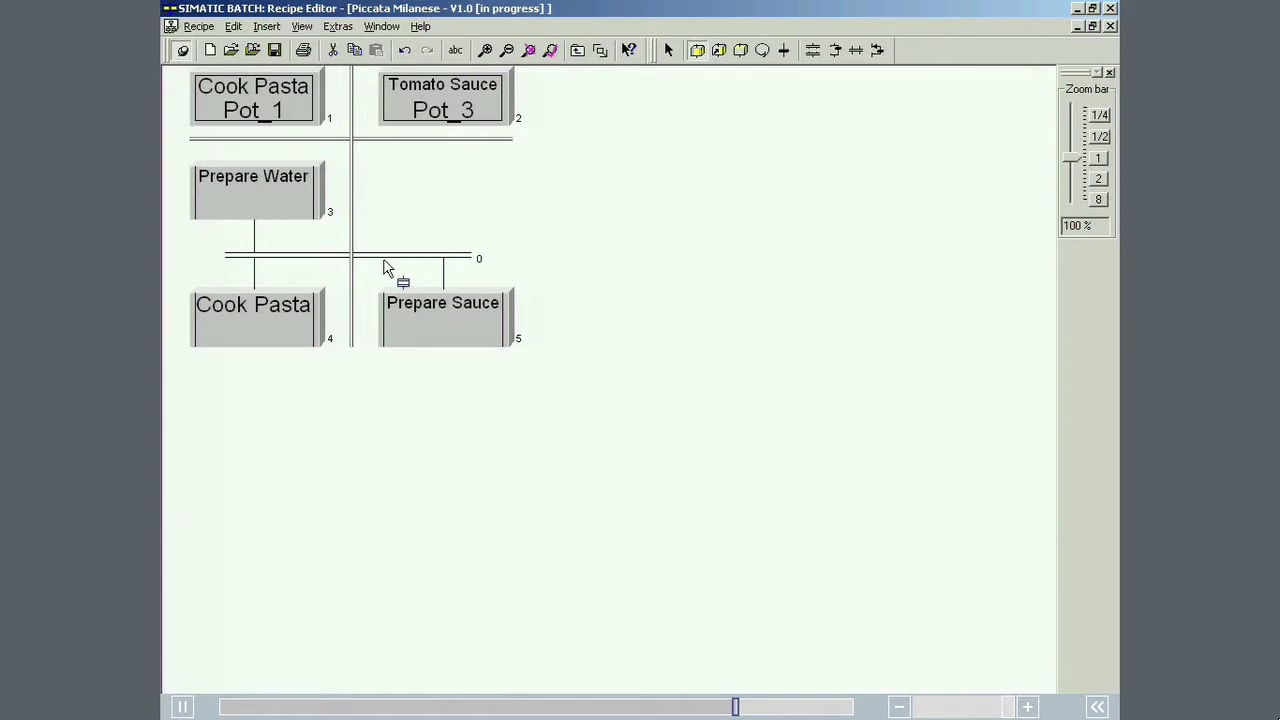
left_click(264, 369)
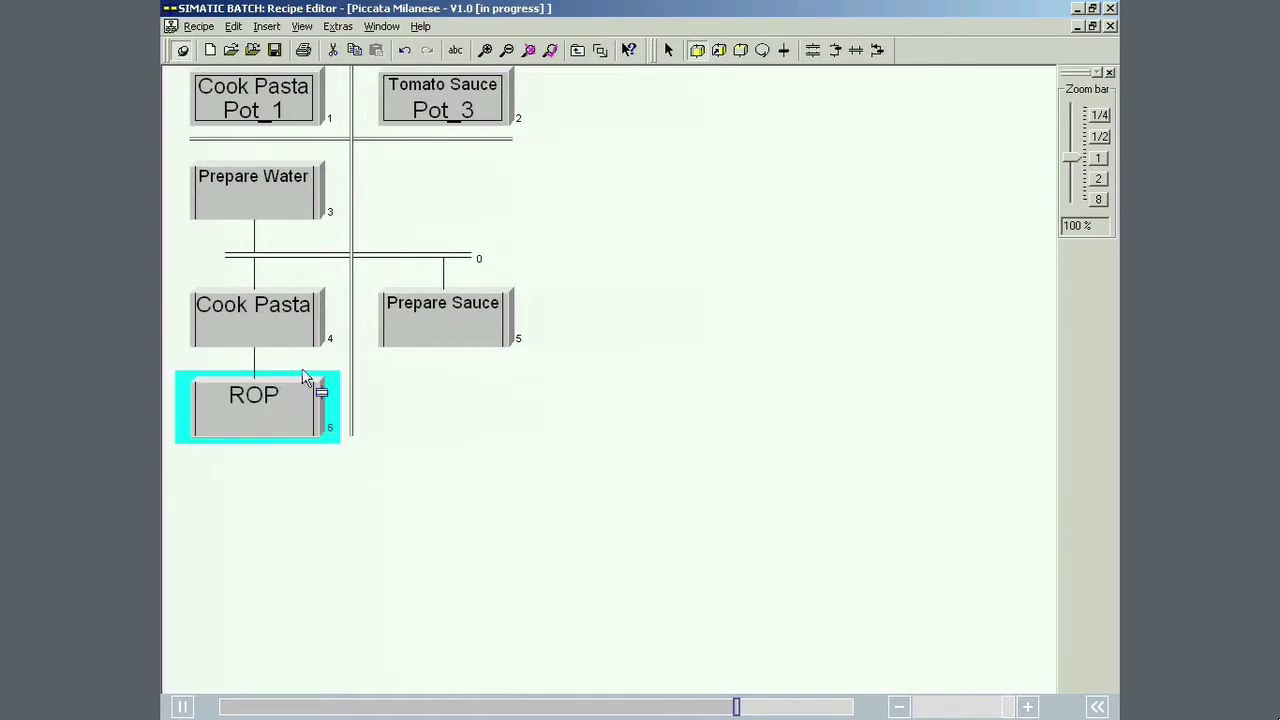
left_click(433, 376)
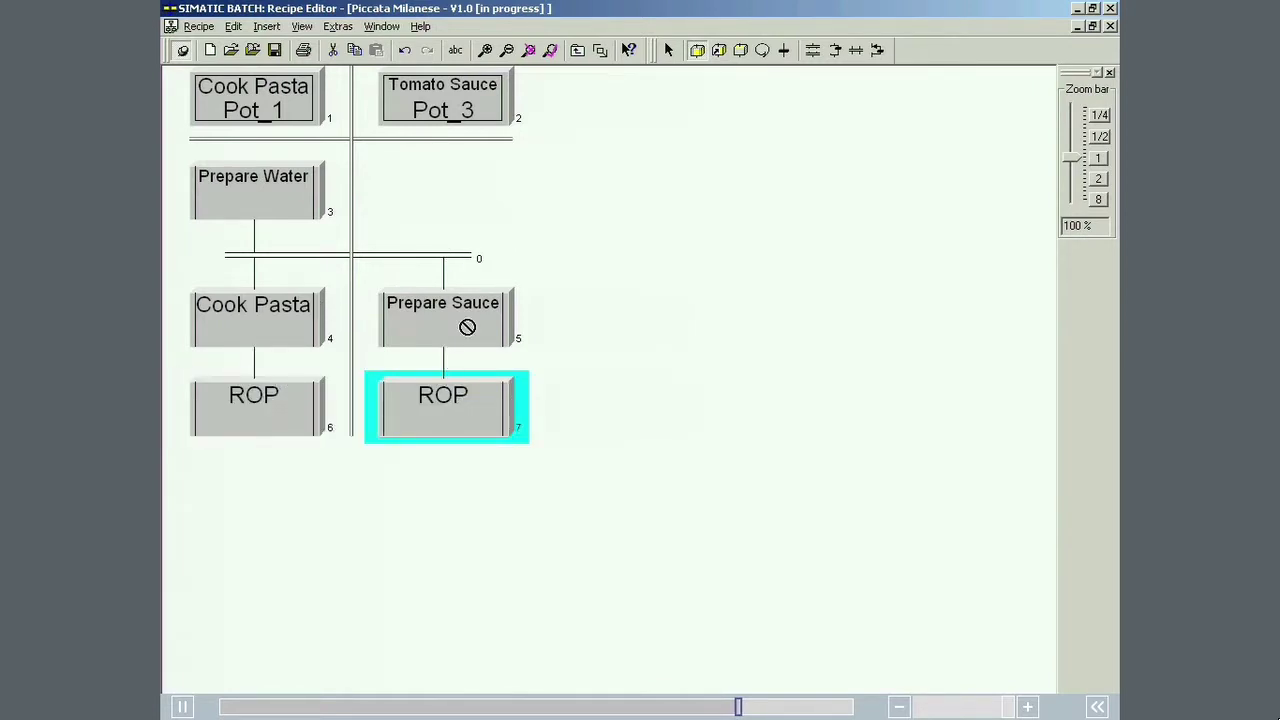
left_click(668, 50)
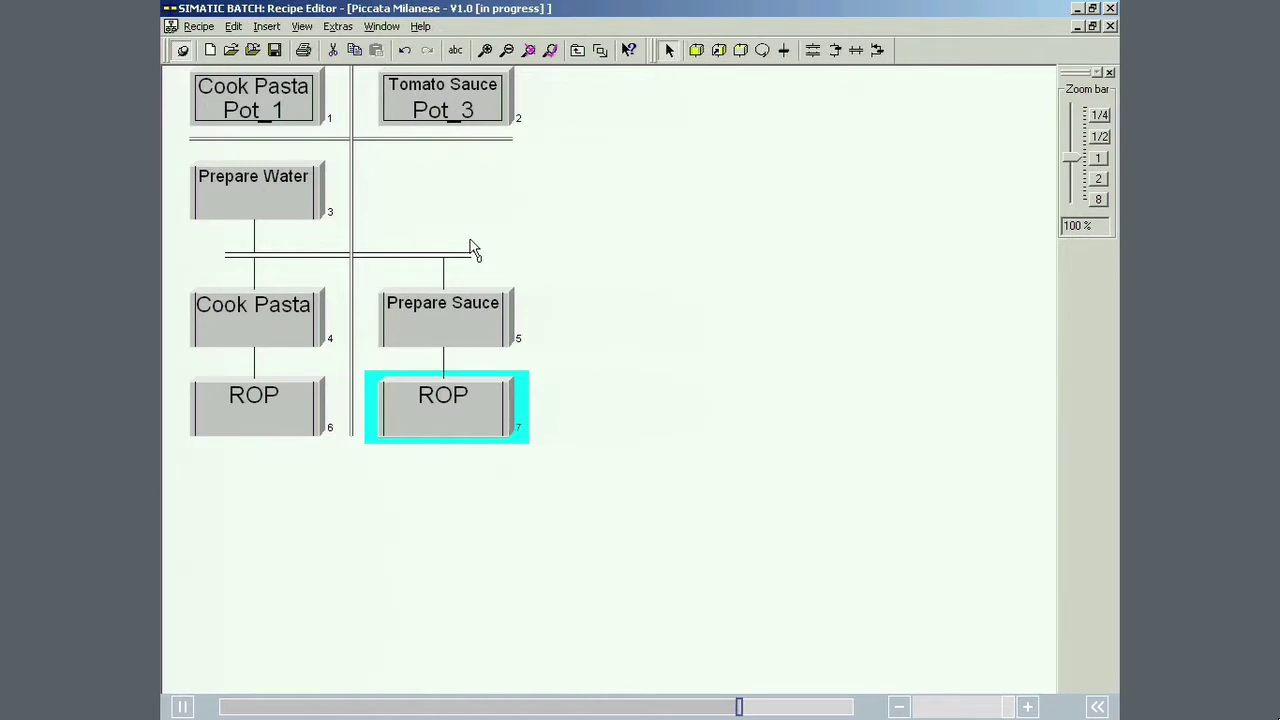
- Rename the new step under Cook Pasta to 'Serve Pasta'
left_click(283, 405)
right_click(278, 410)
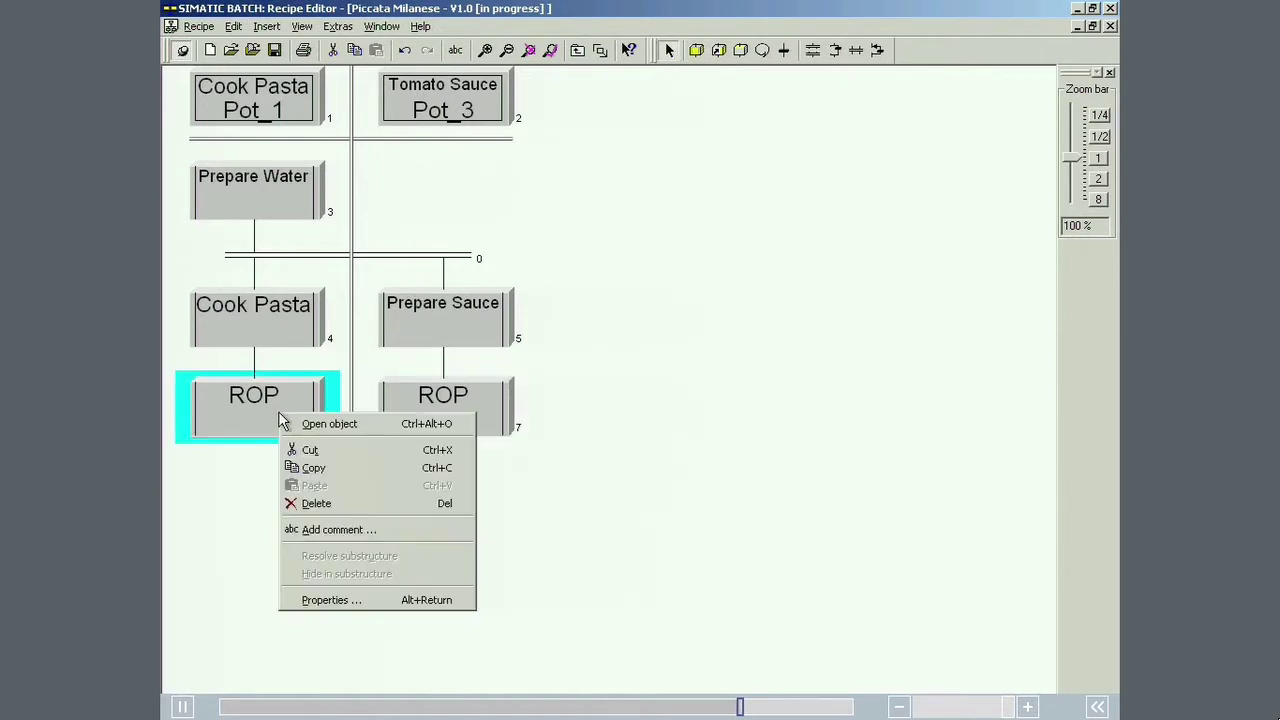
left_click(313, 601)
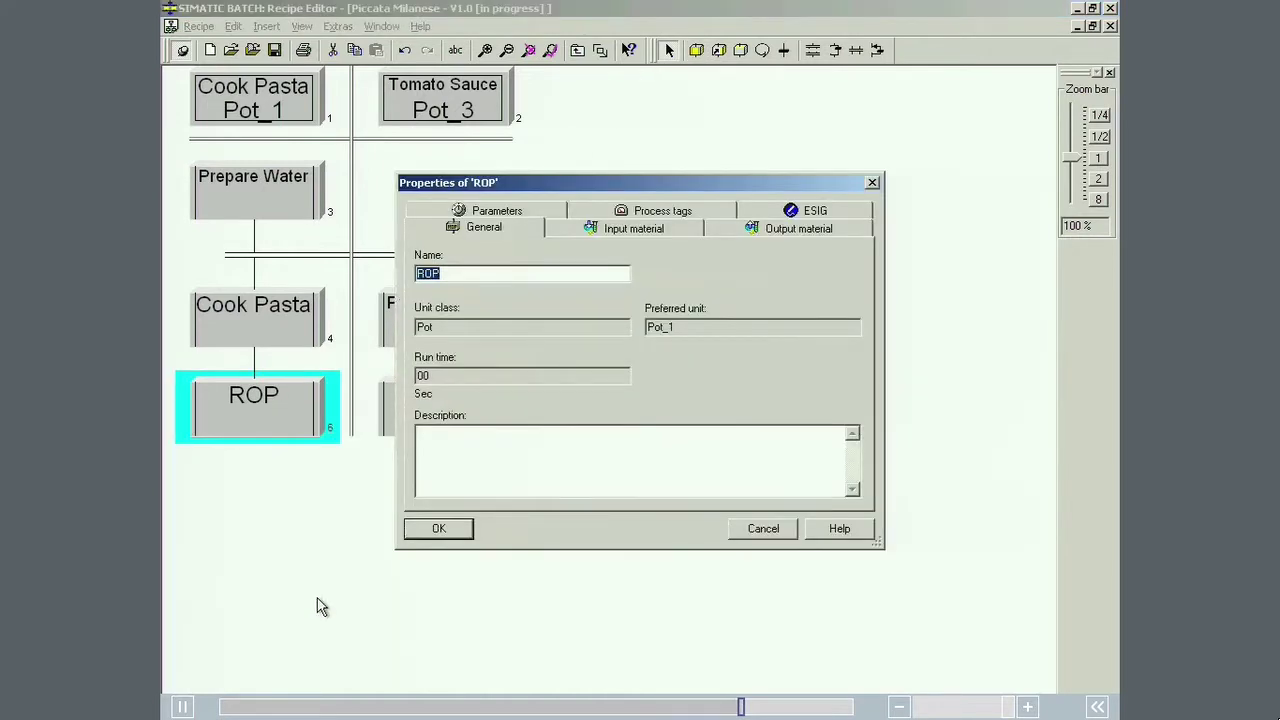
type("Serve Pasta")
left_click(424, 533)
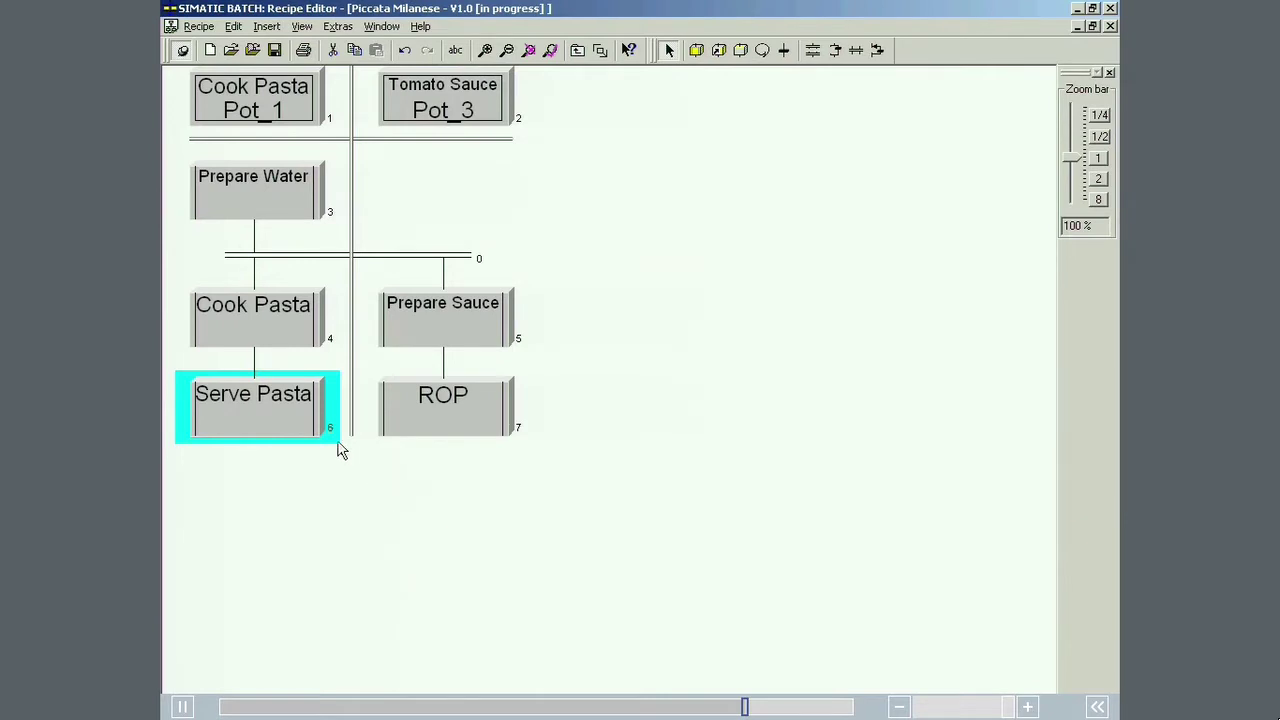
- Inside Serve Pasta, insert a phase between Start and End and make it Drain
double_click(293, 410)
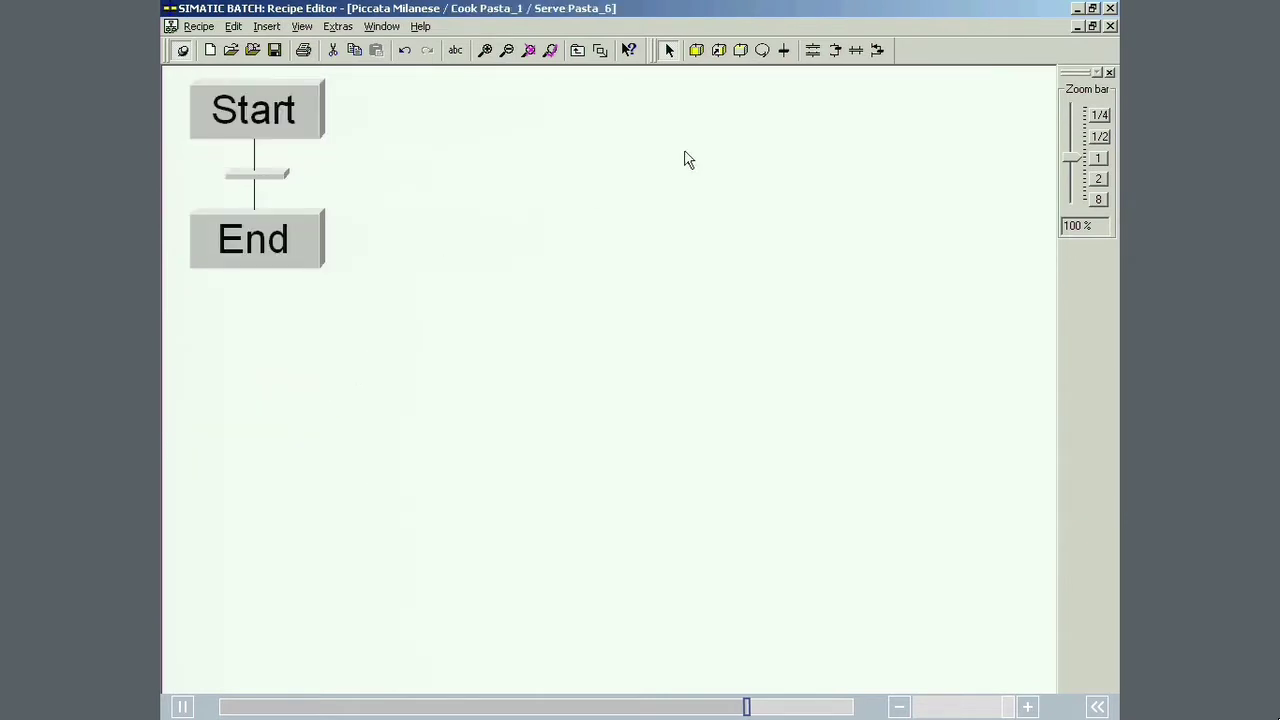
left_click(741, 50)
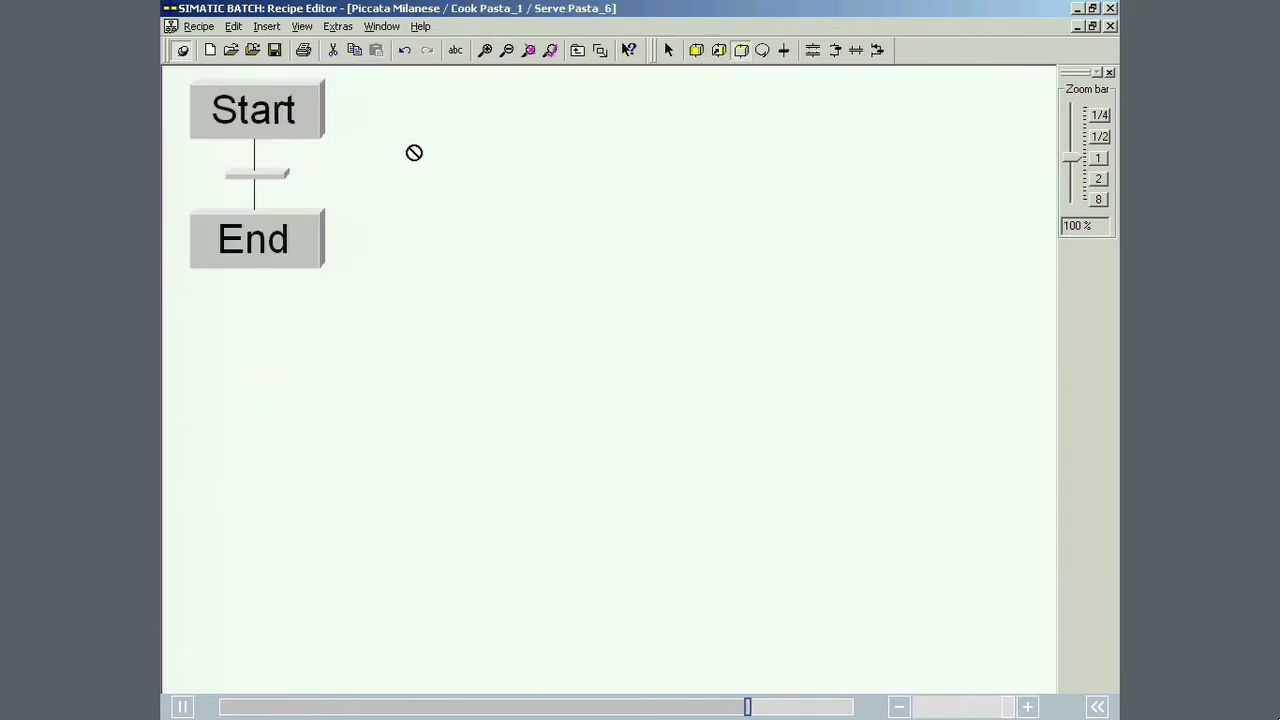
left_click(263, 200)
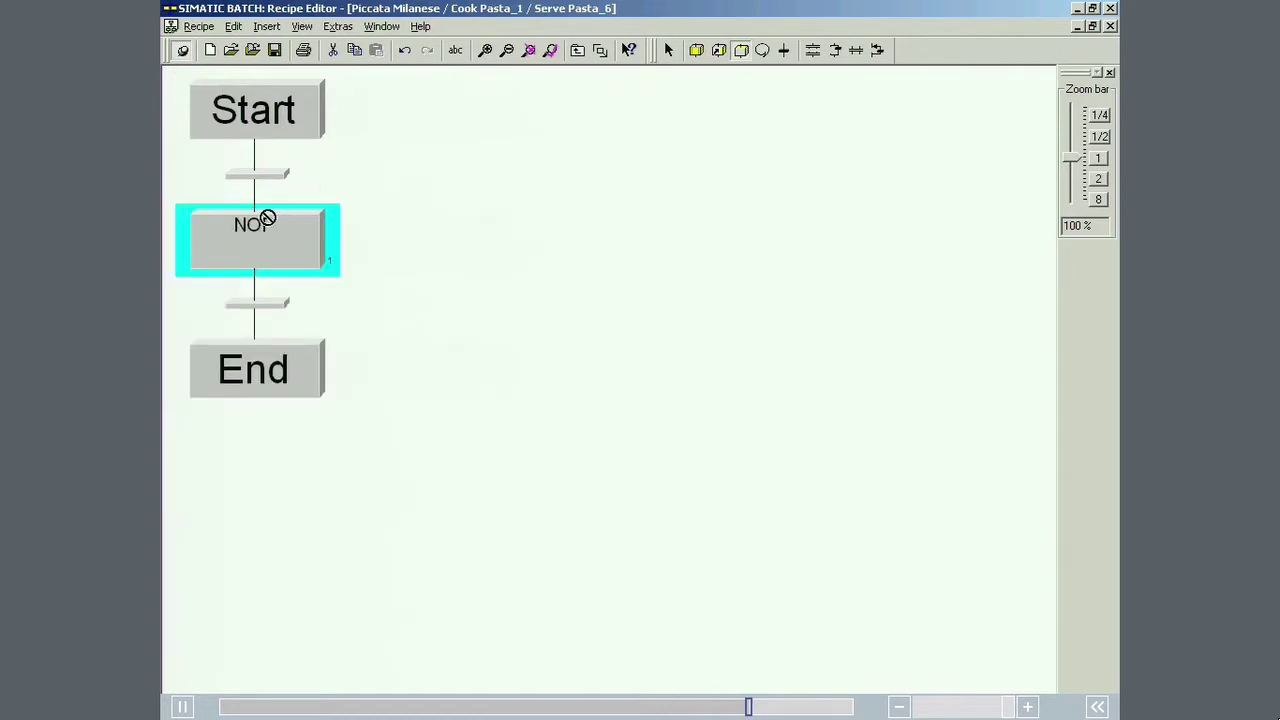
double_click(275, 245)
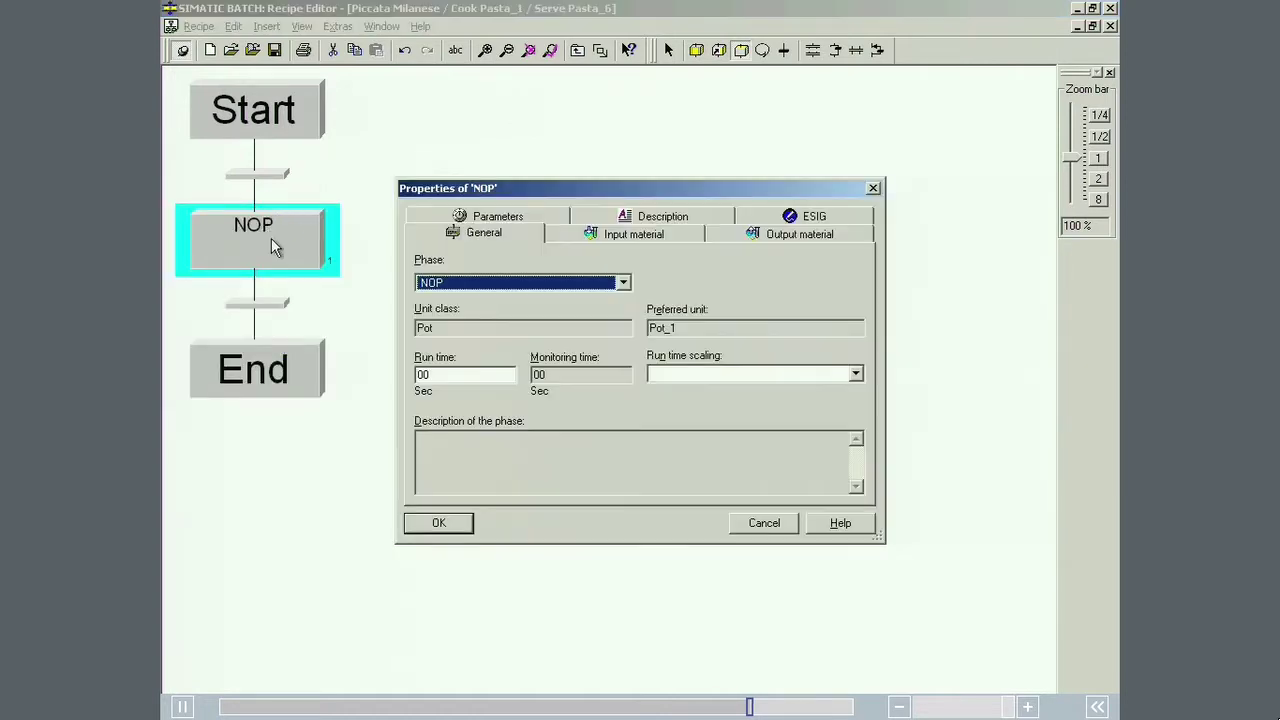
left_click(462, 284)
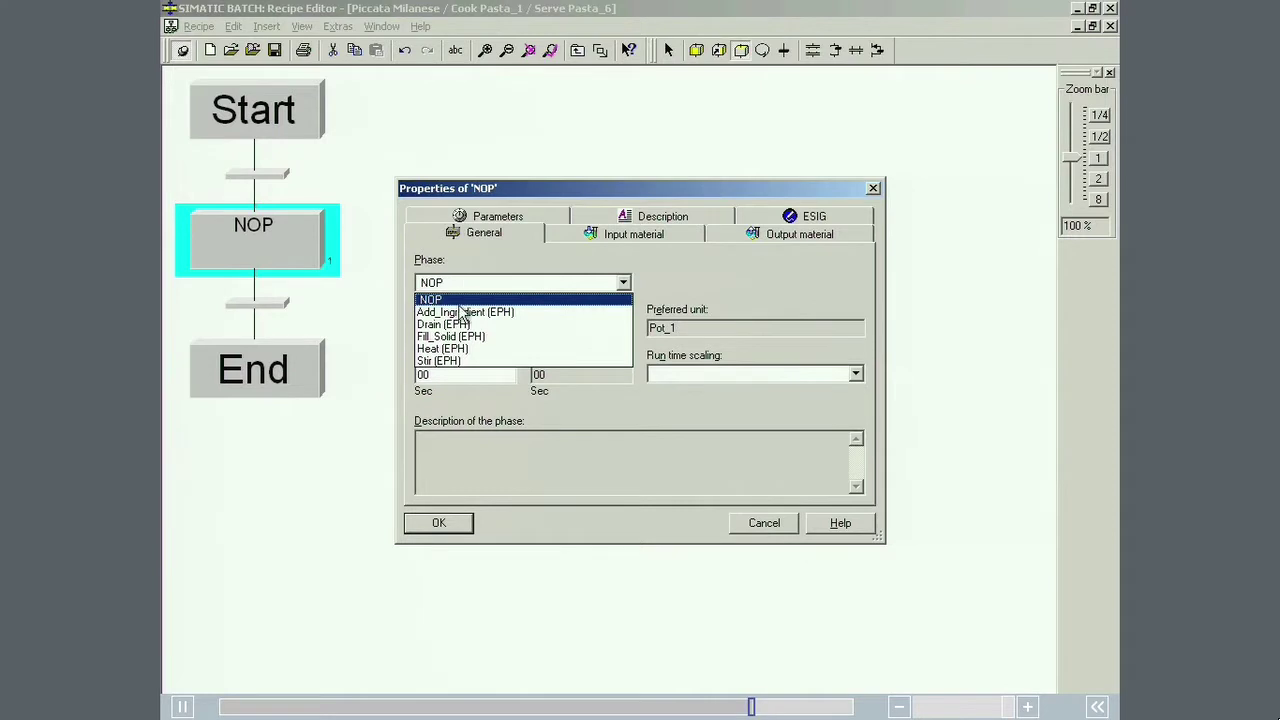
left_click(456, 324)
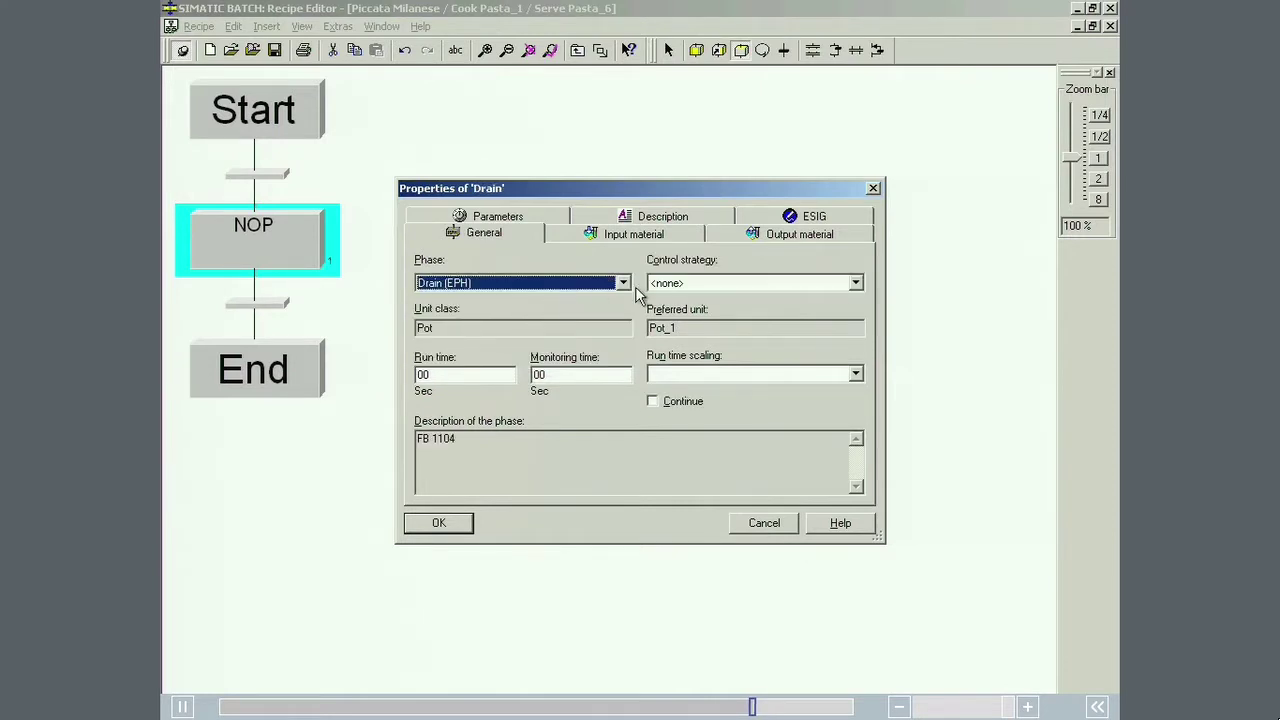
- Set the Drain output to Piccata Milanese at 1.9 and return to the main recipe
left_click(782, 236)
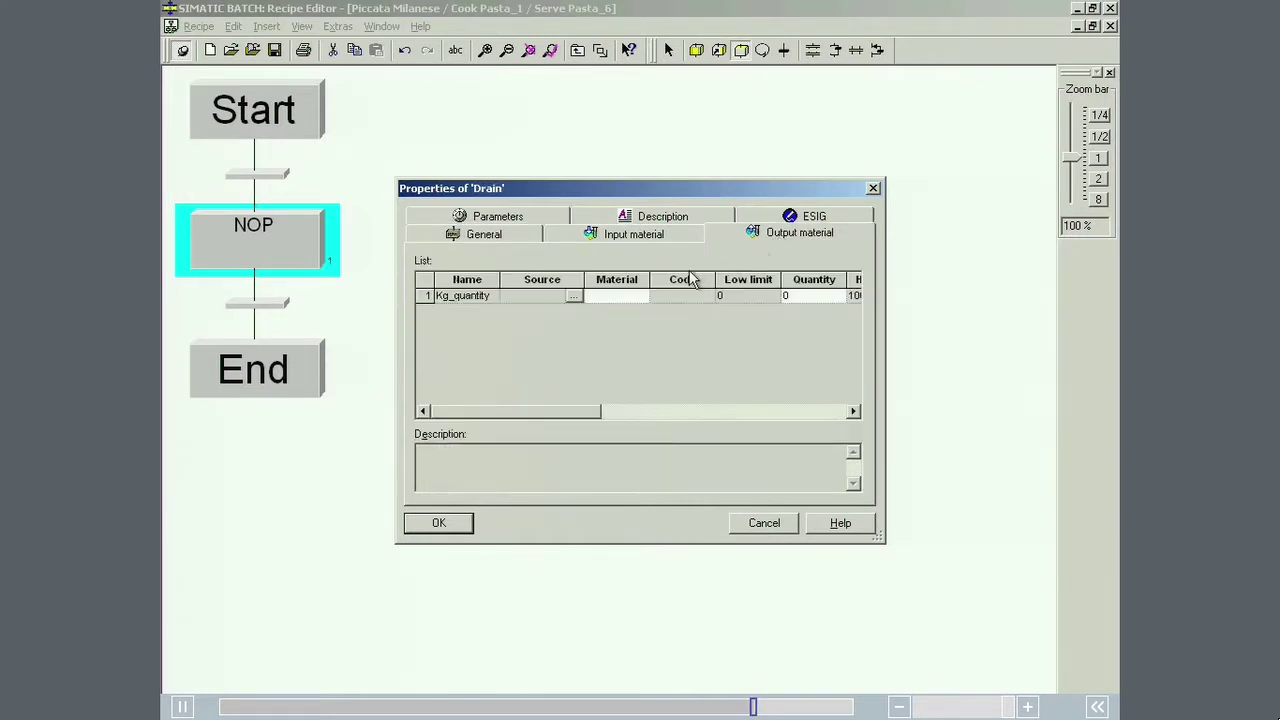
double_click(648, 302)
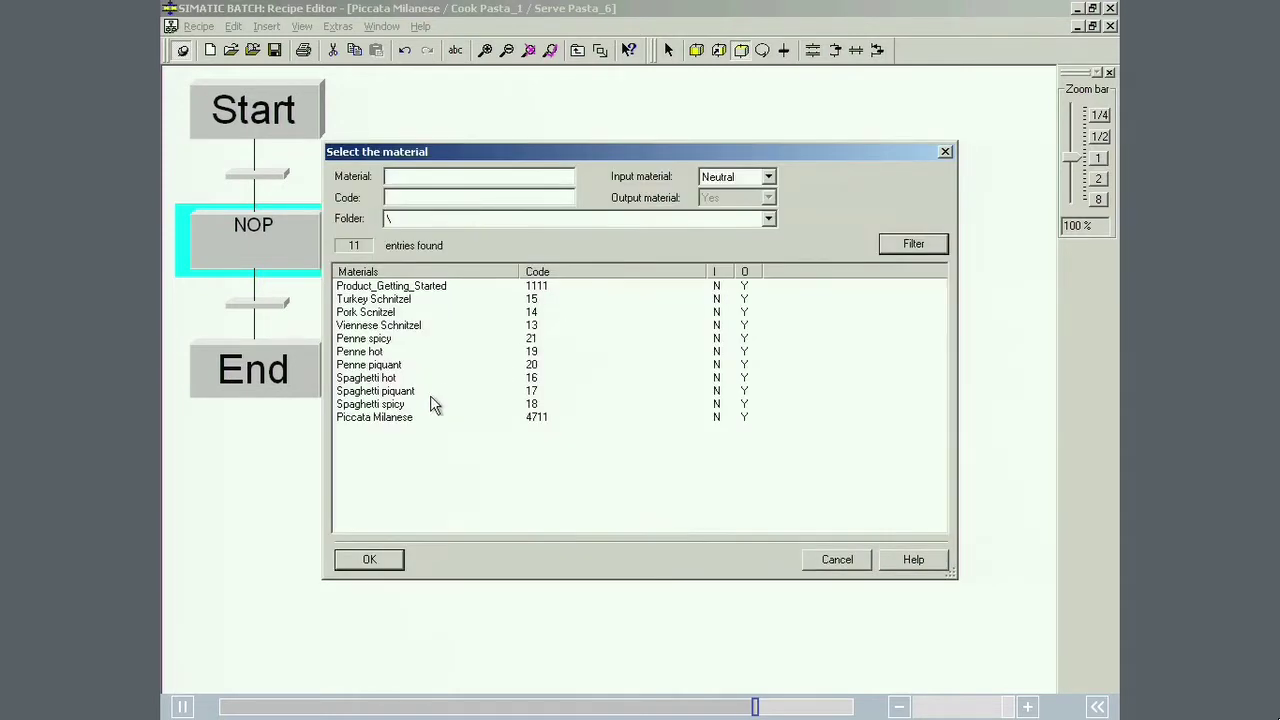
double_click(403, 418)
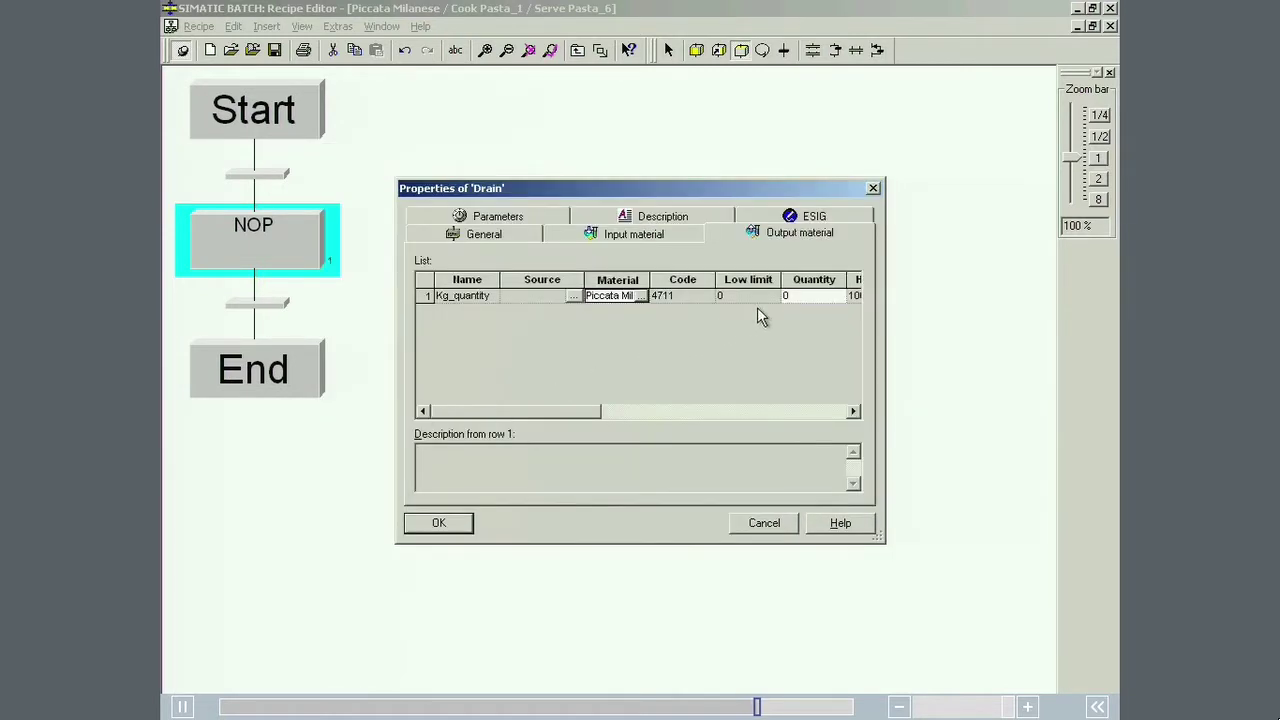
left_click(787, 297)
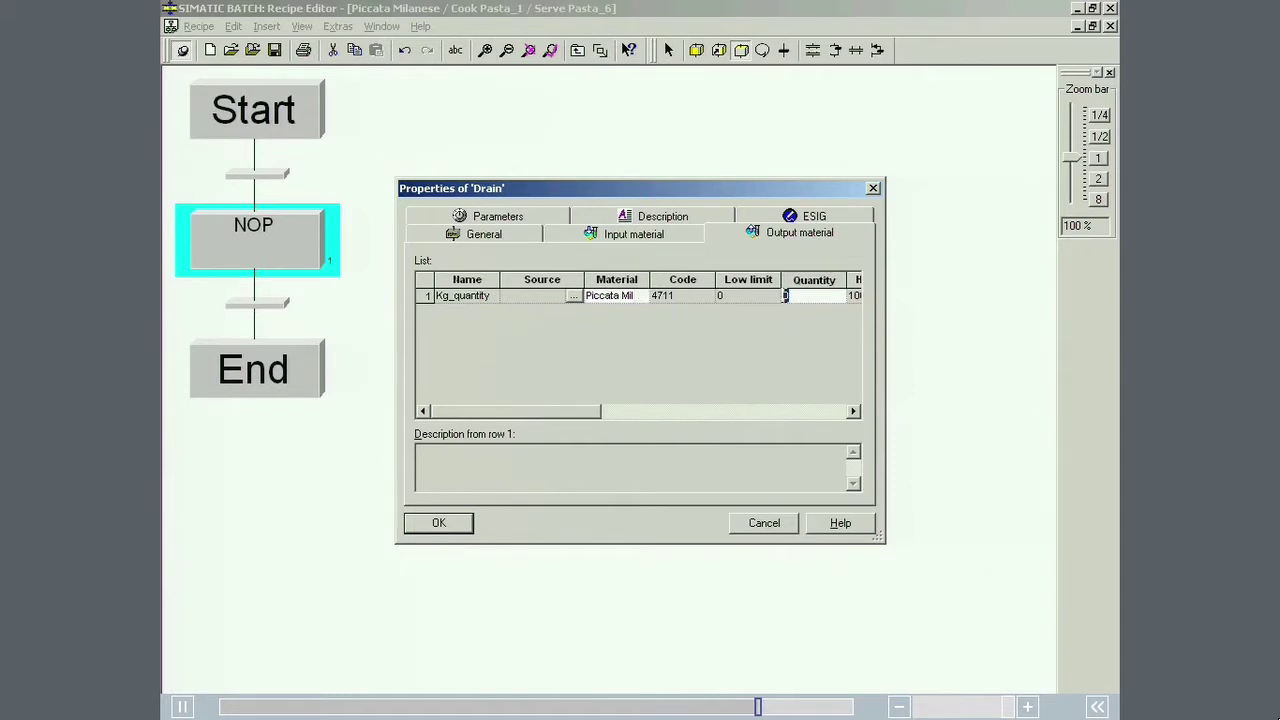
left_click(776, 296)
left_click(447, 523)
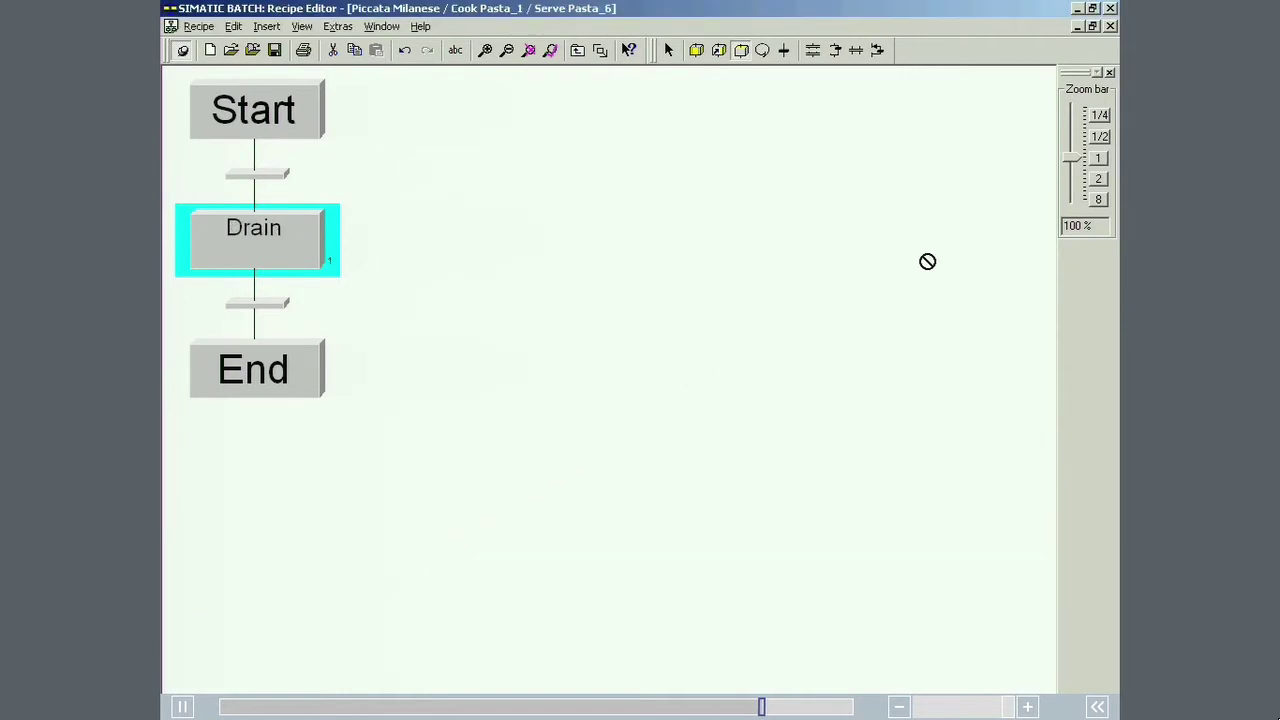
left_click(1110, 26)
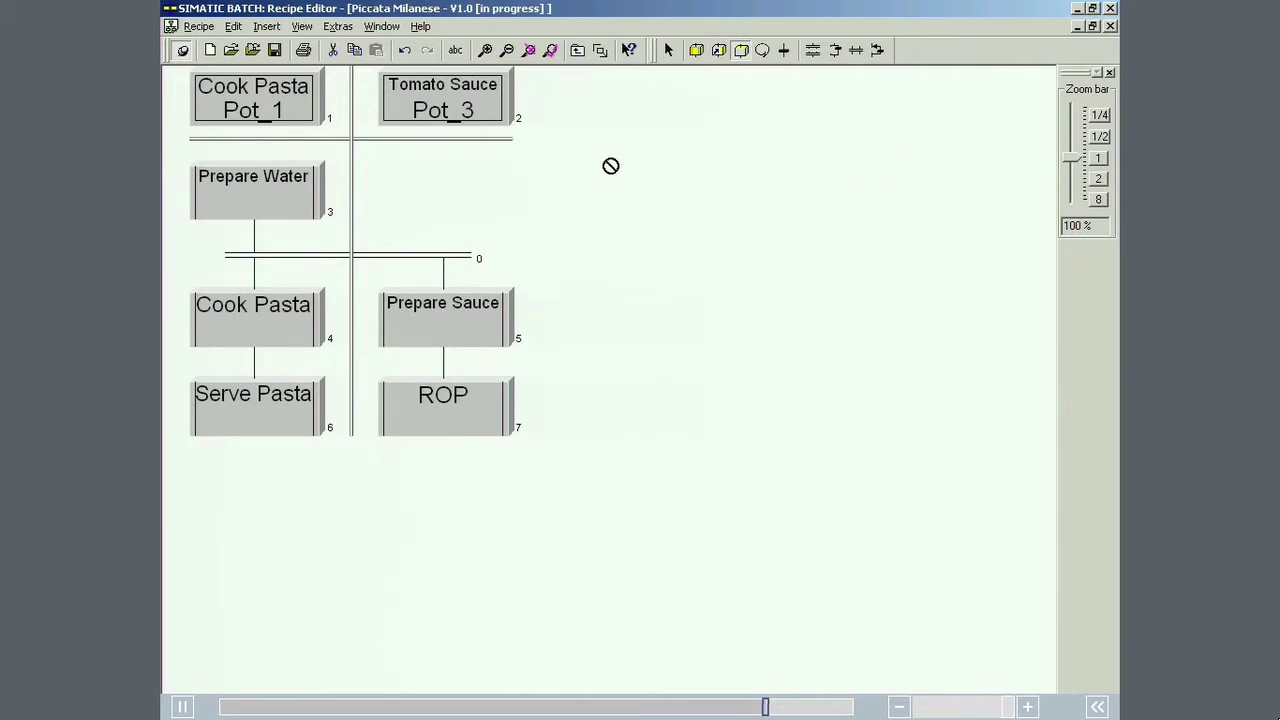
- Rename the ROP step after Prepare Sauce to 'Server Sauce'
left_click(669, 50)
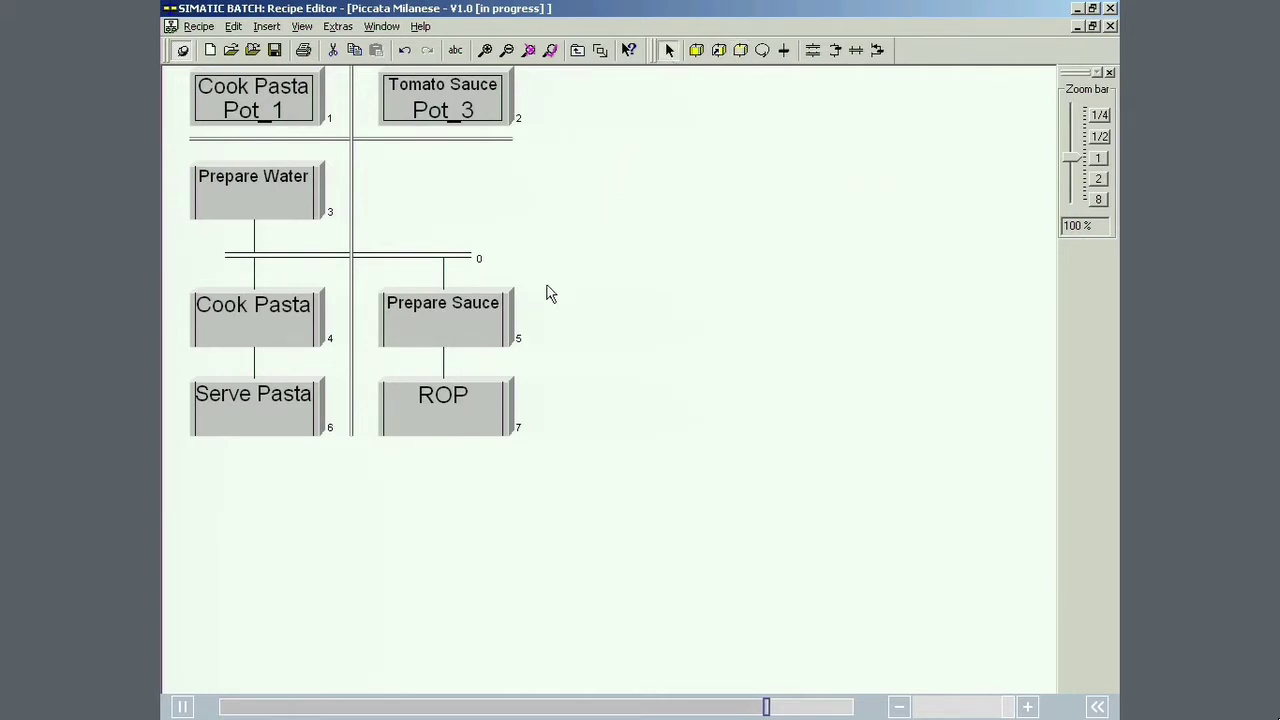
right_click(461, 398)
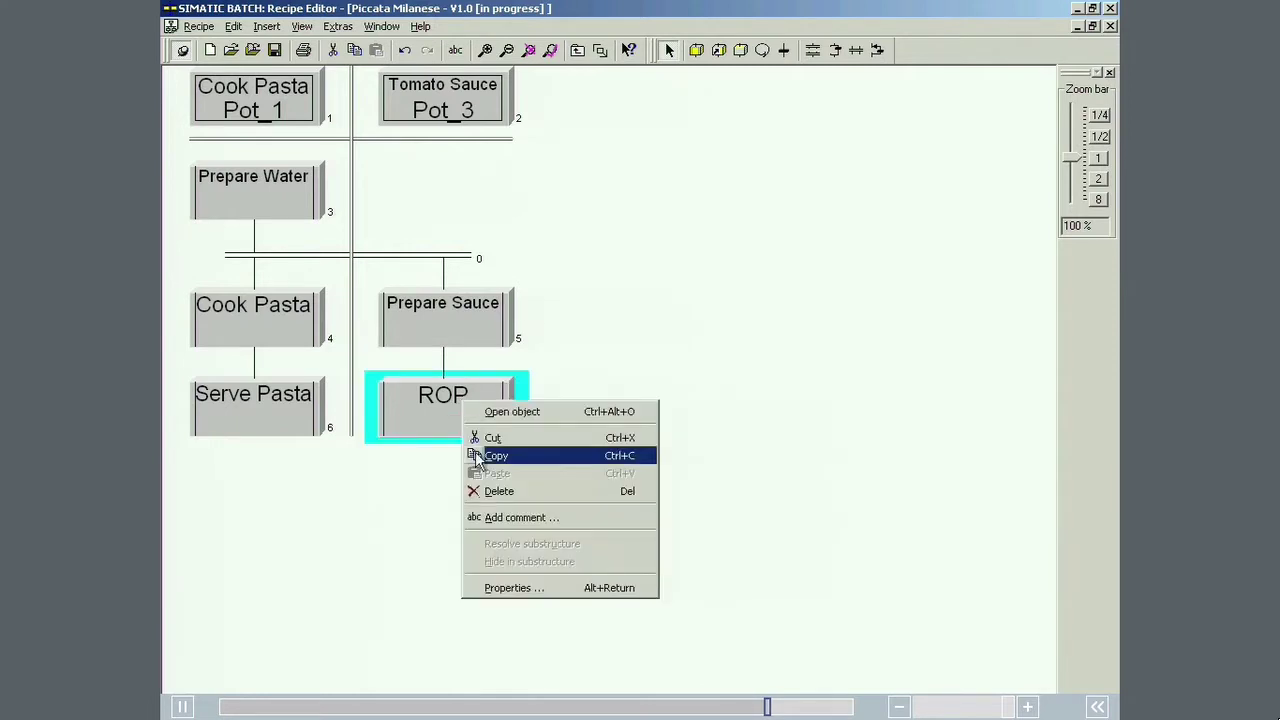
left_click(495, 586)
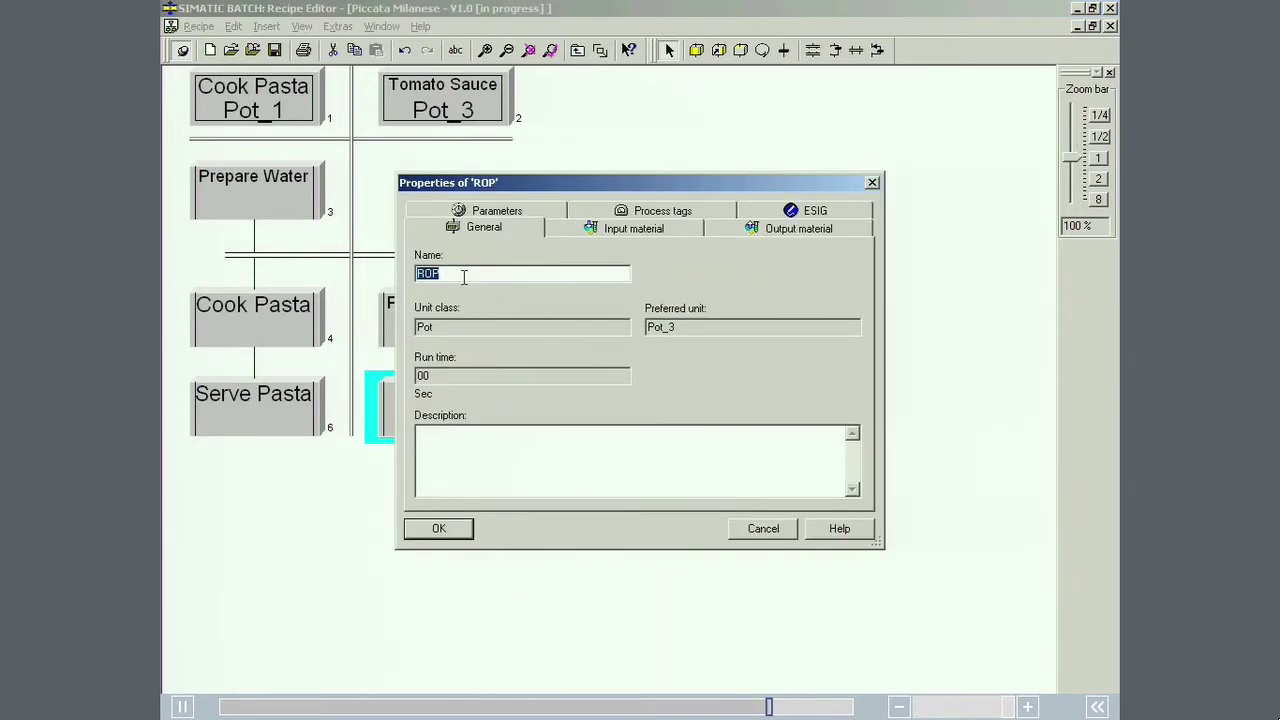
type("Server Sauce")
left_click(440, 529)
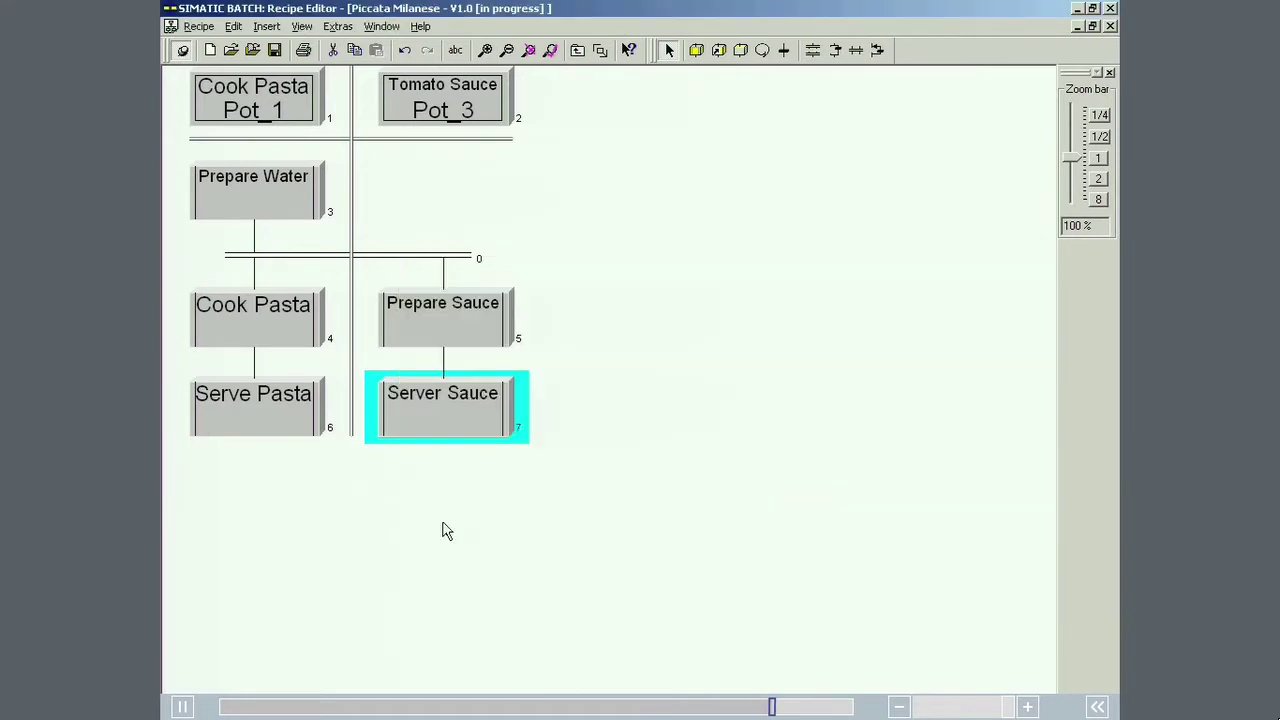
- Inside Server Sauce, insert a phase between Start and End and make it Drain
double_click(447, 420)
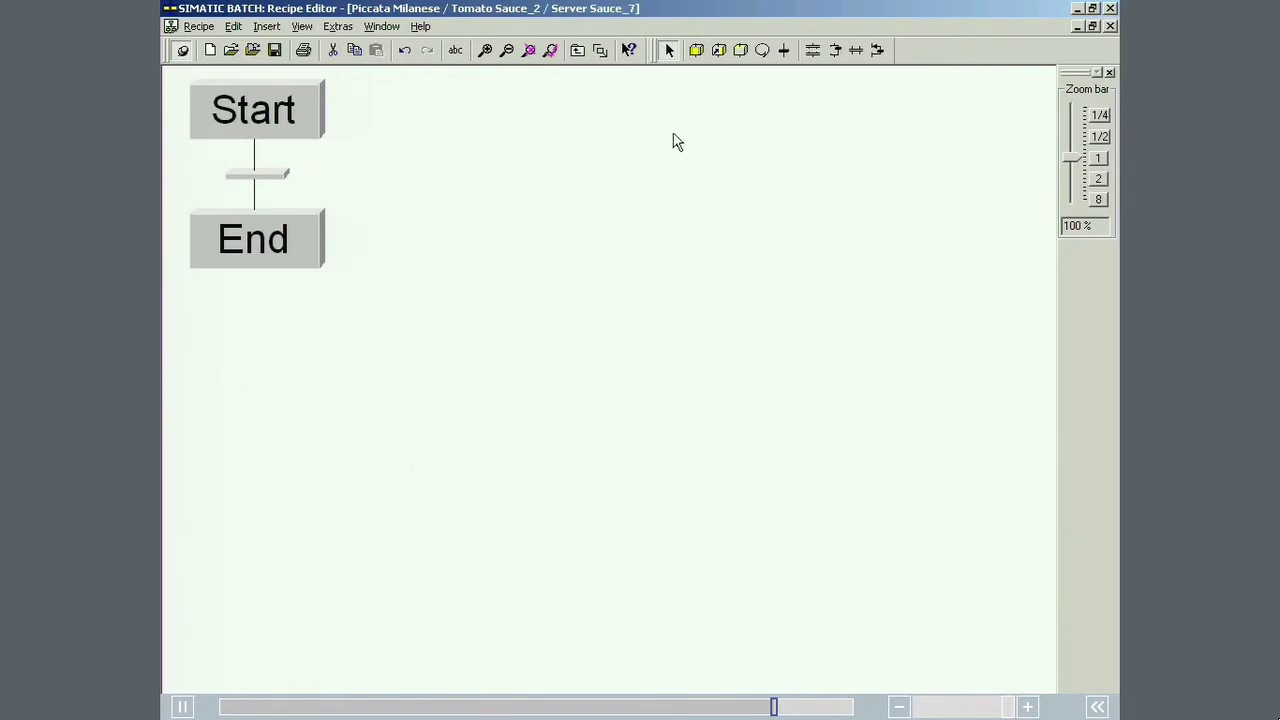
left_click(741, 50)
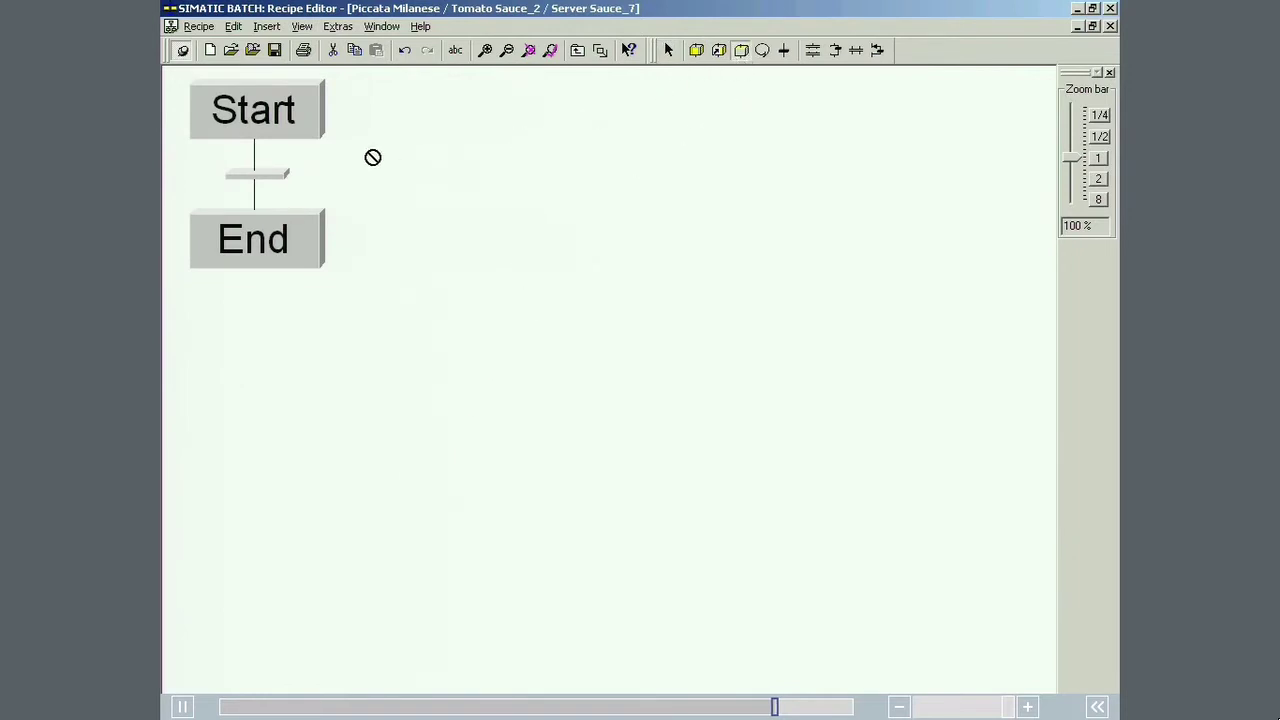
left_click(253, 202)
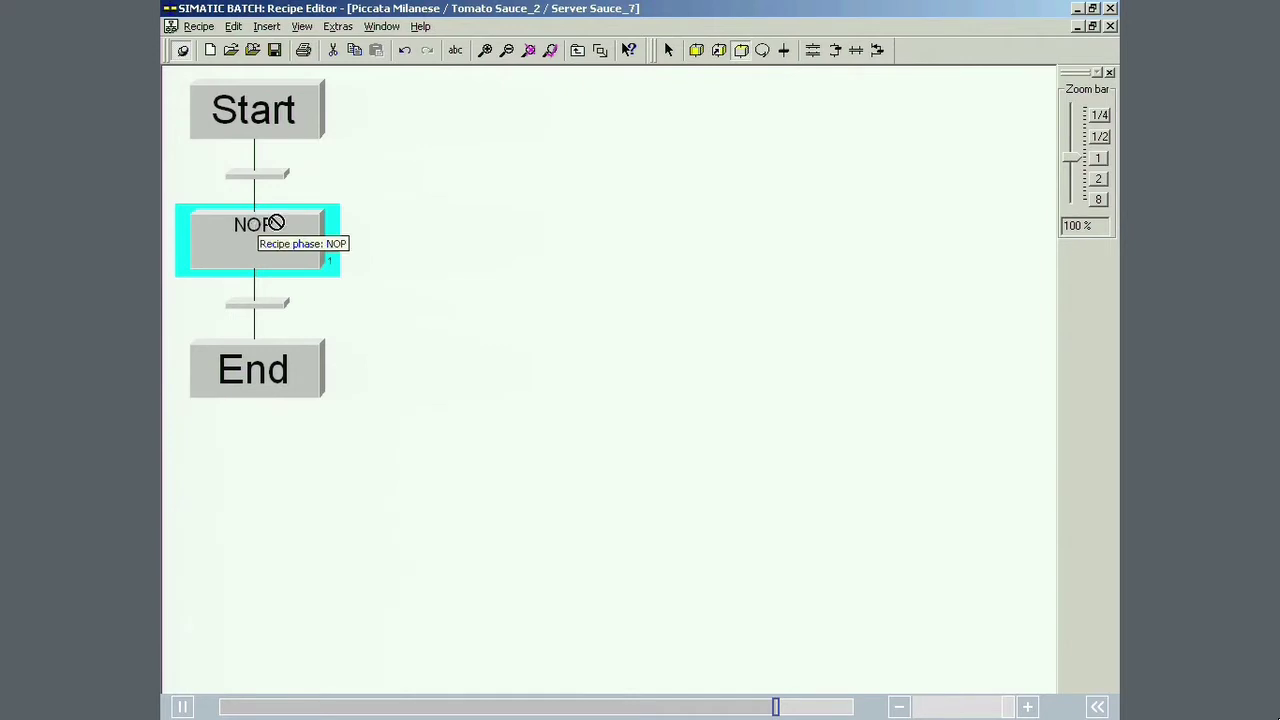
left_click(667, 50)
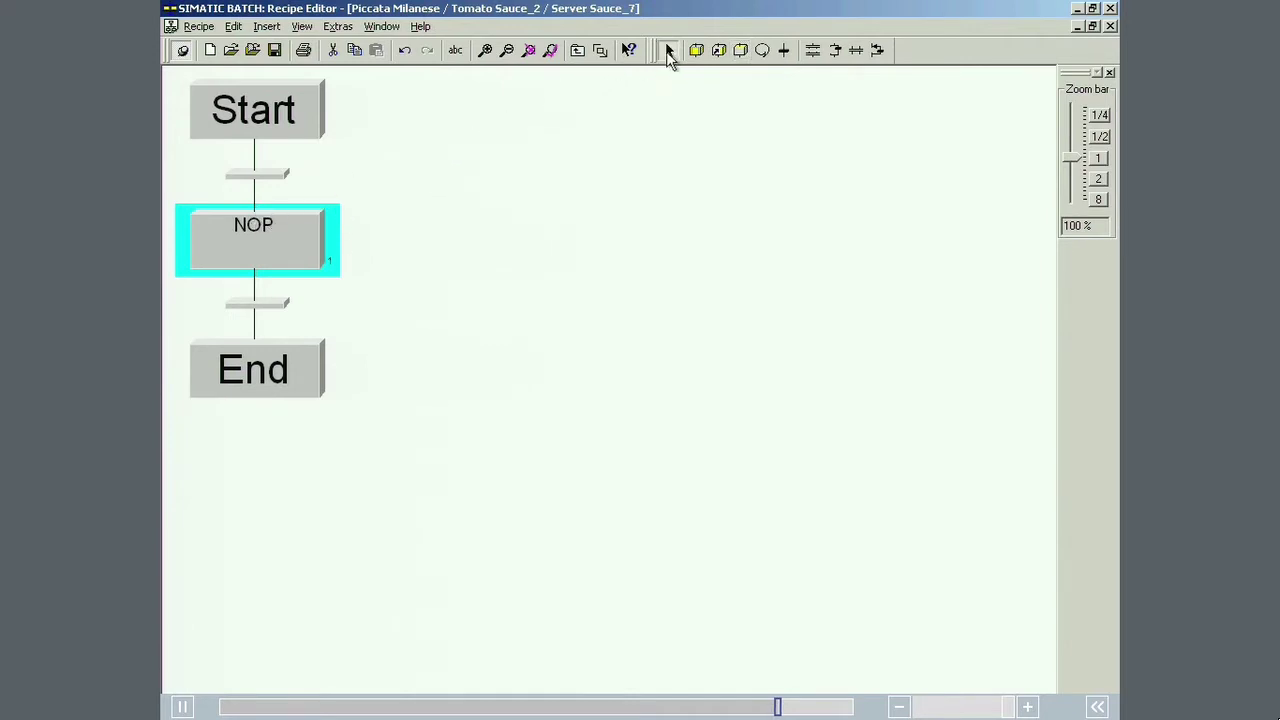
right_click(278, 242)
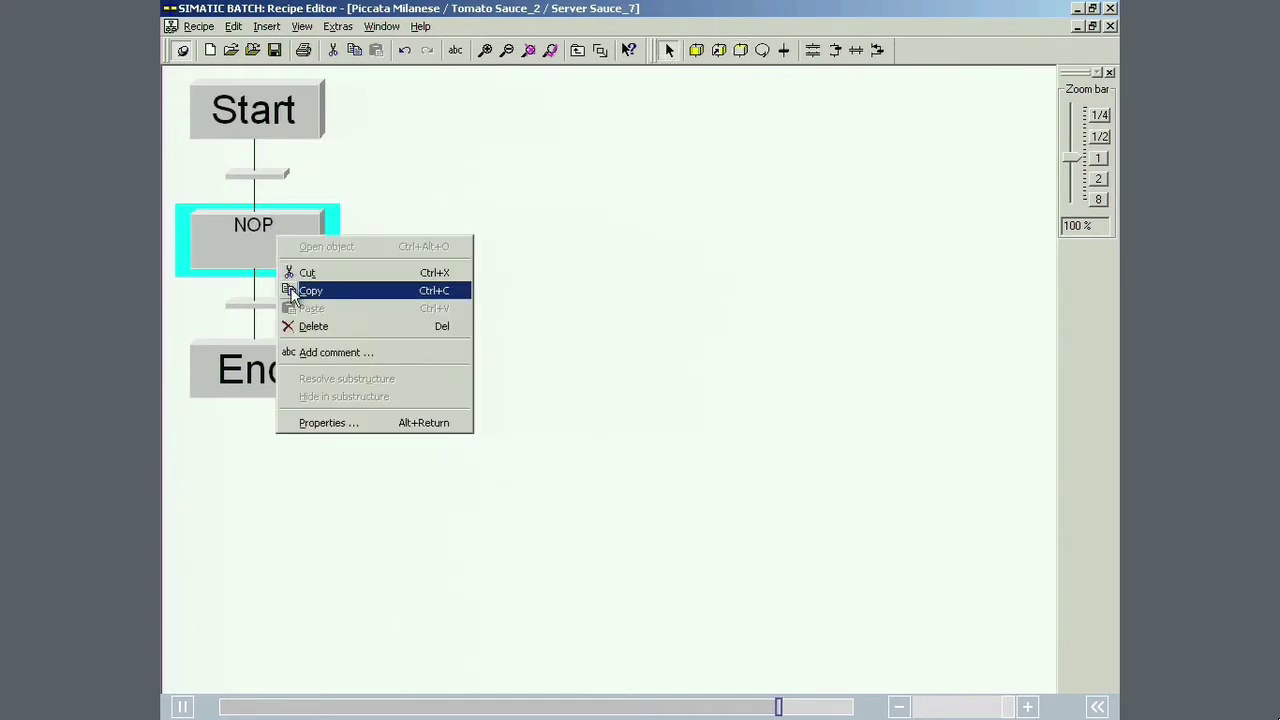
left_click(323, 426)
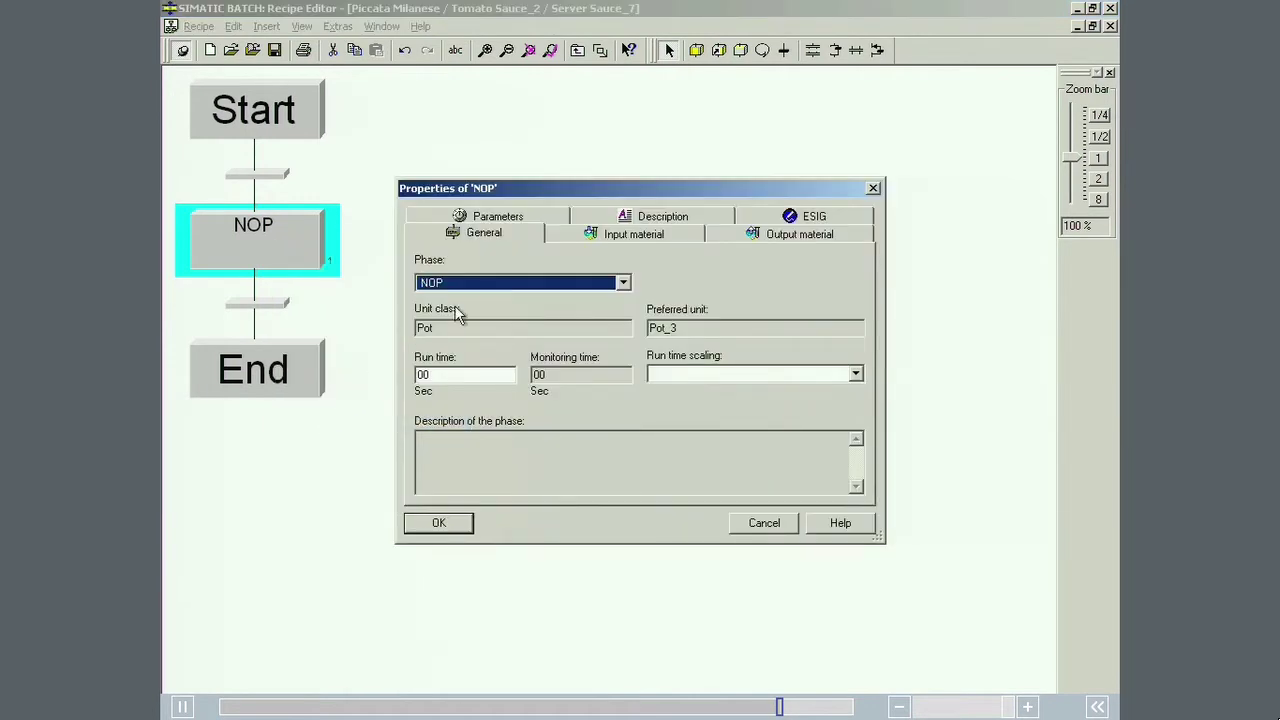
left_click(478, 285)
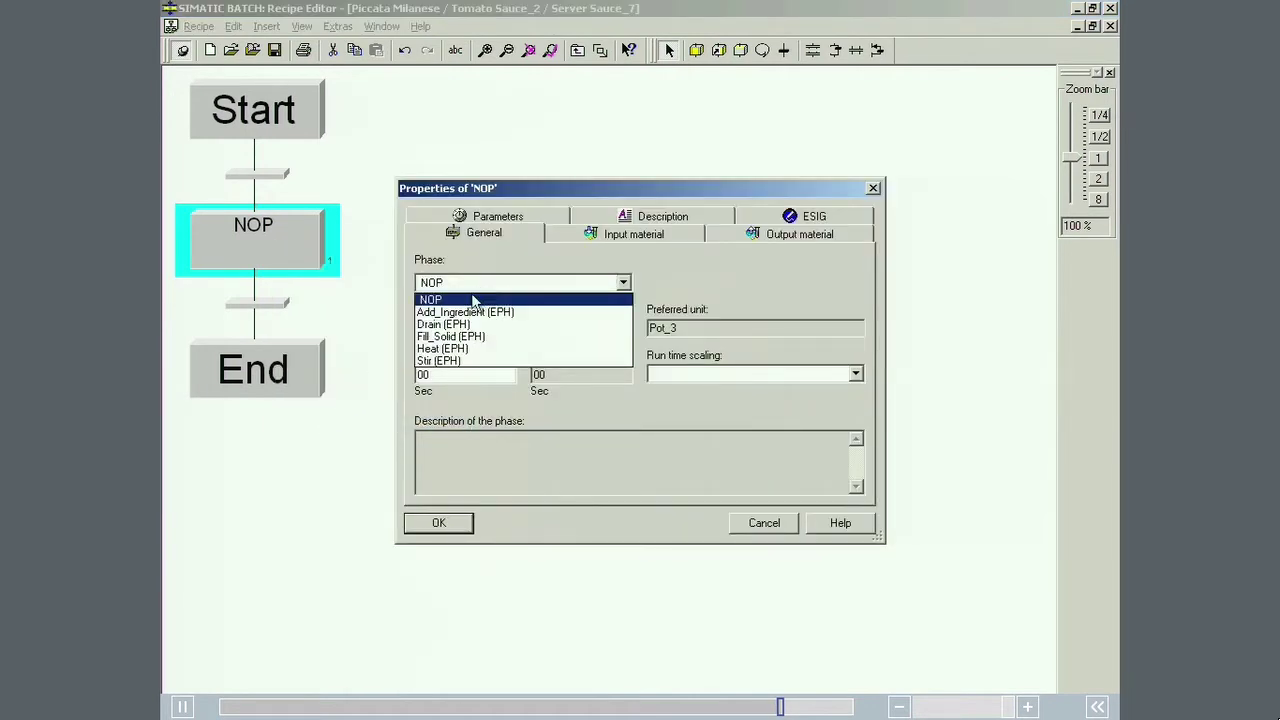
left_click(456, 325)
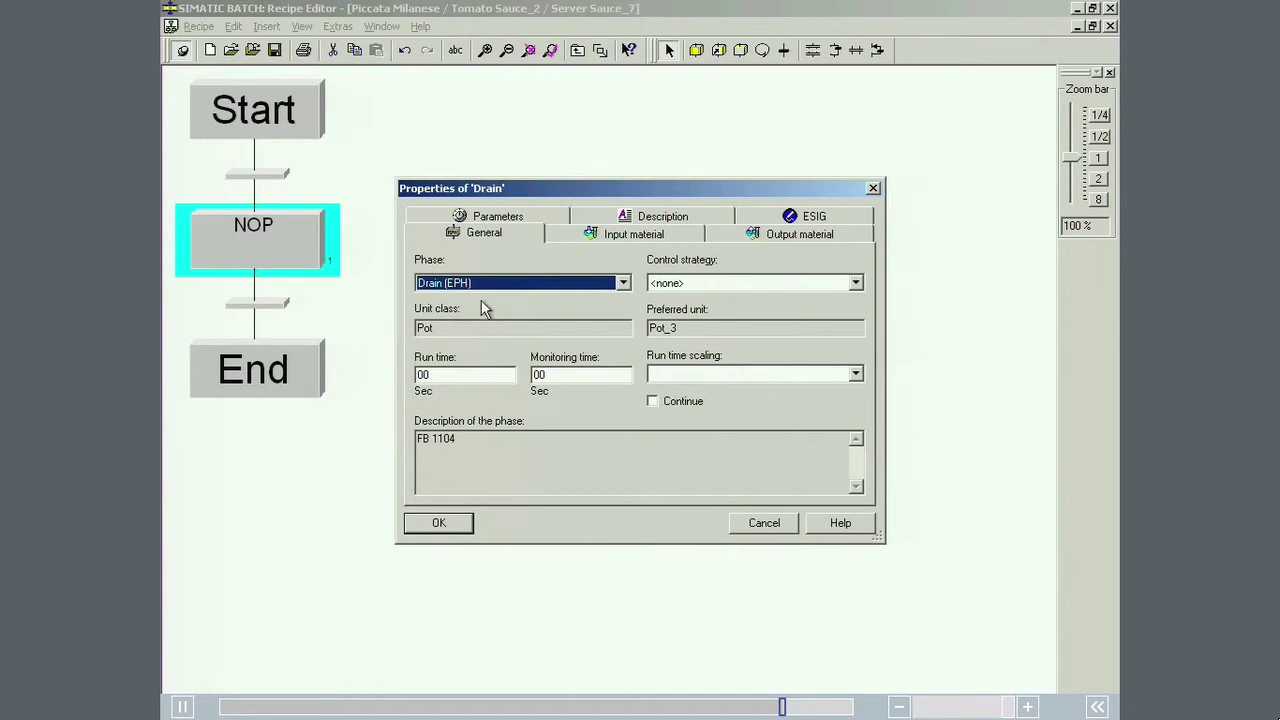
- Set the Drain output material to Piccata Milanese with quantity 1
left_click(716, 242)
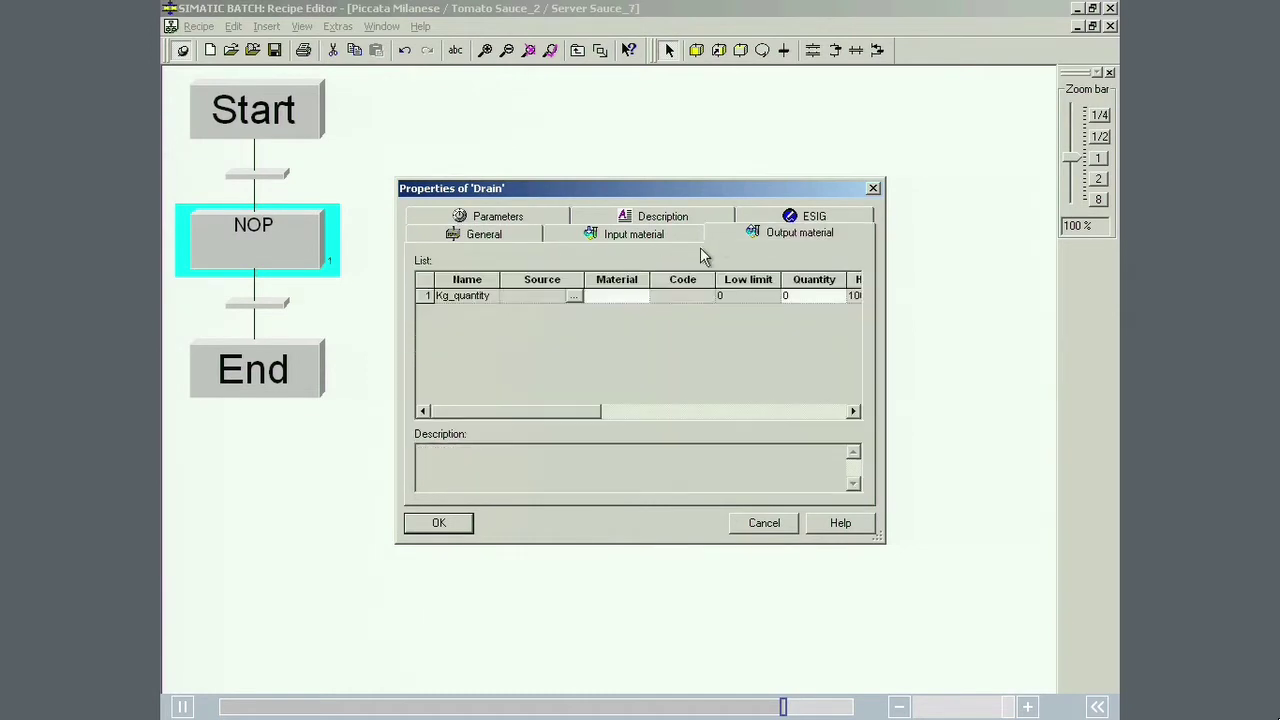
double_click(648, 302)
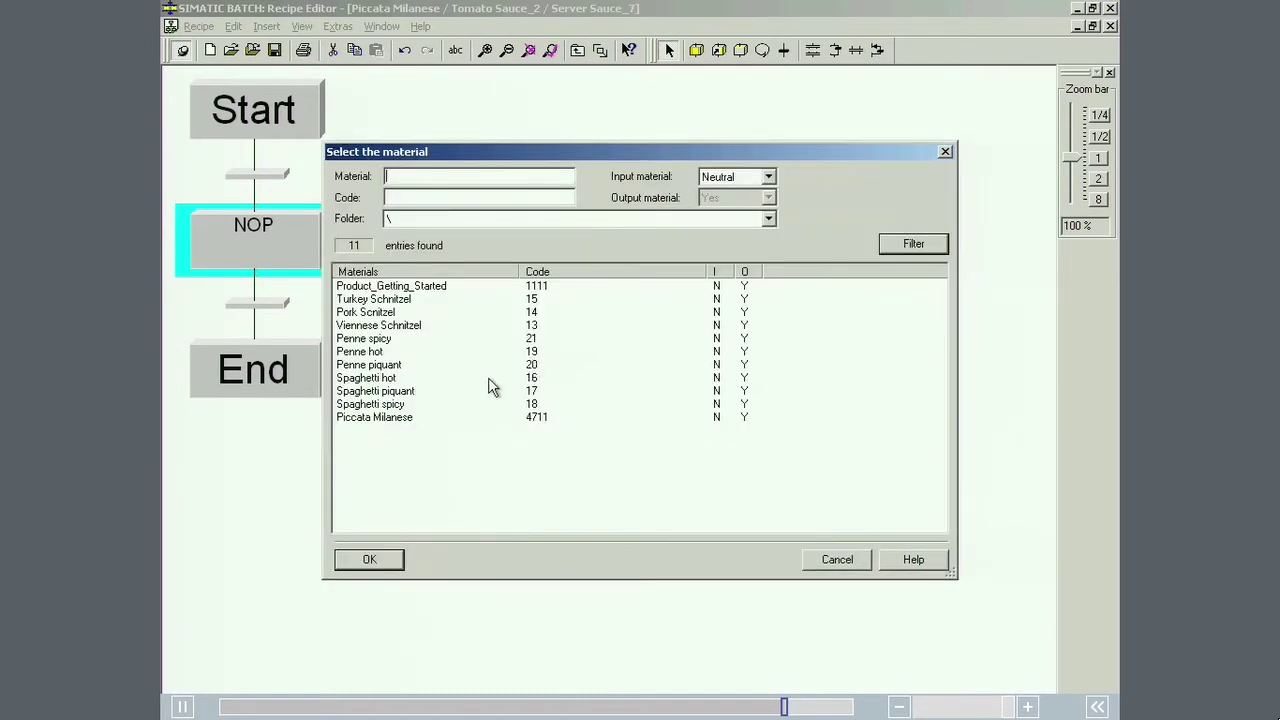
double_click(400, 418)
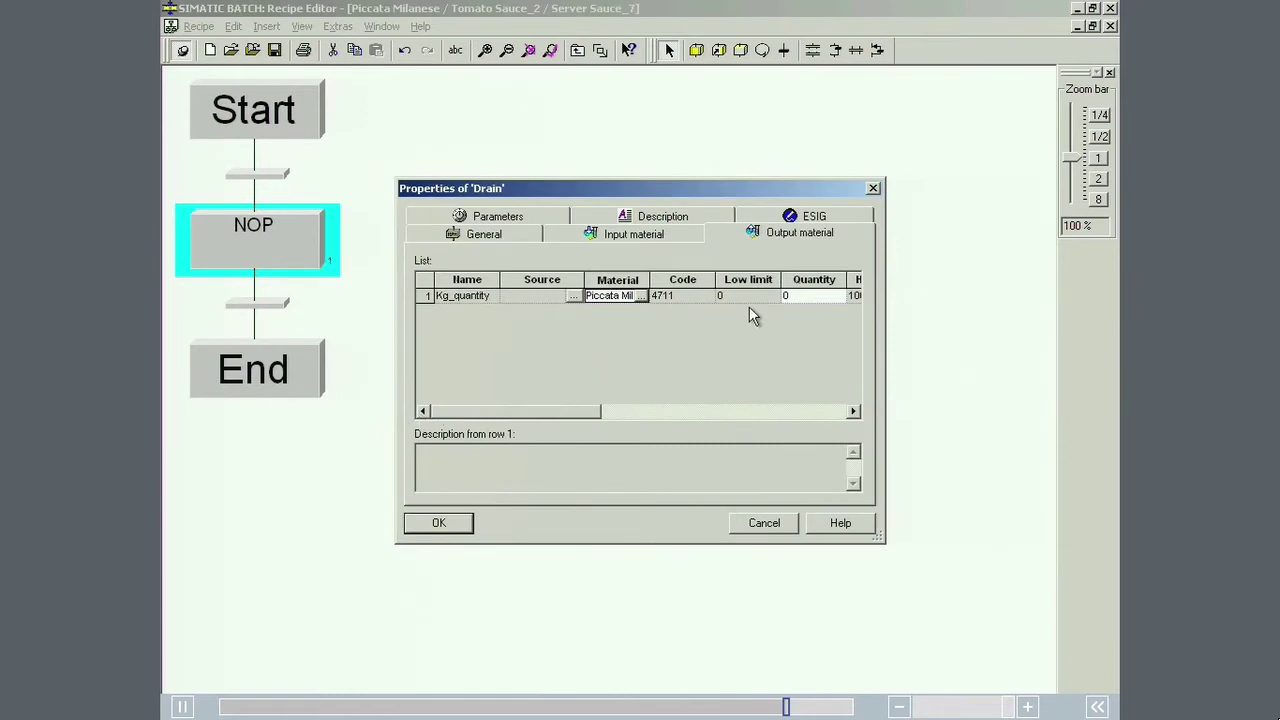
left_click(797, 296)
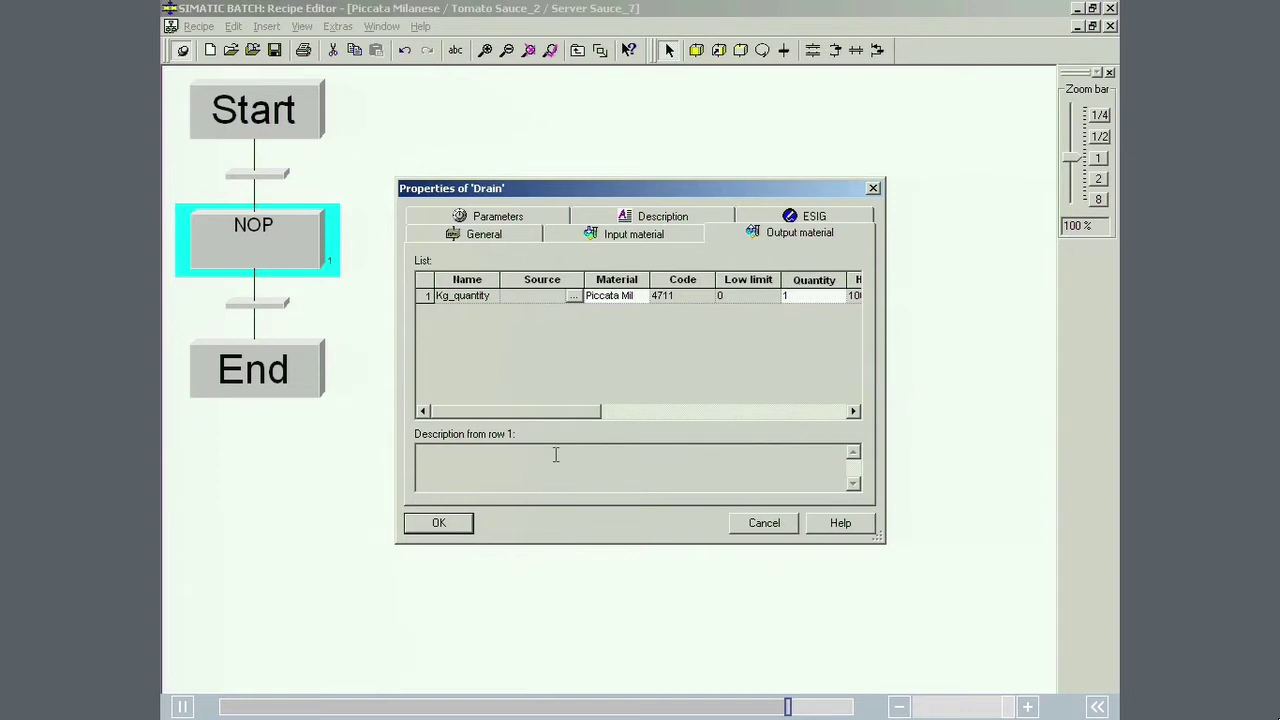
type("1")
left_click(443, 526)
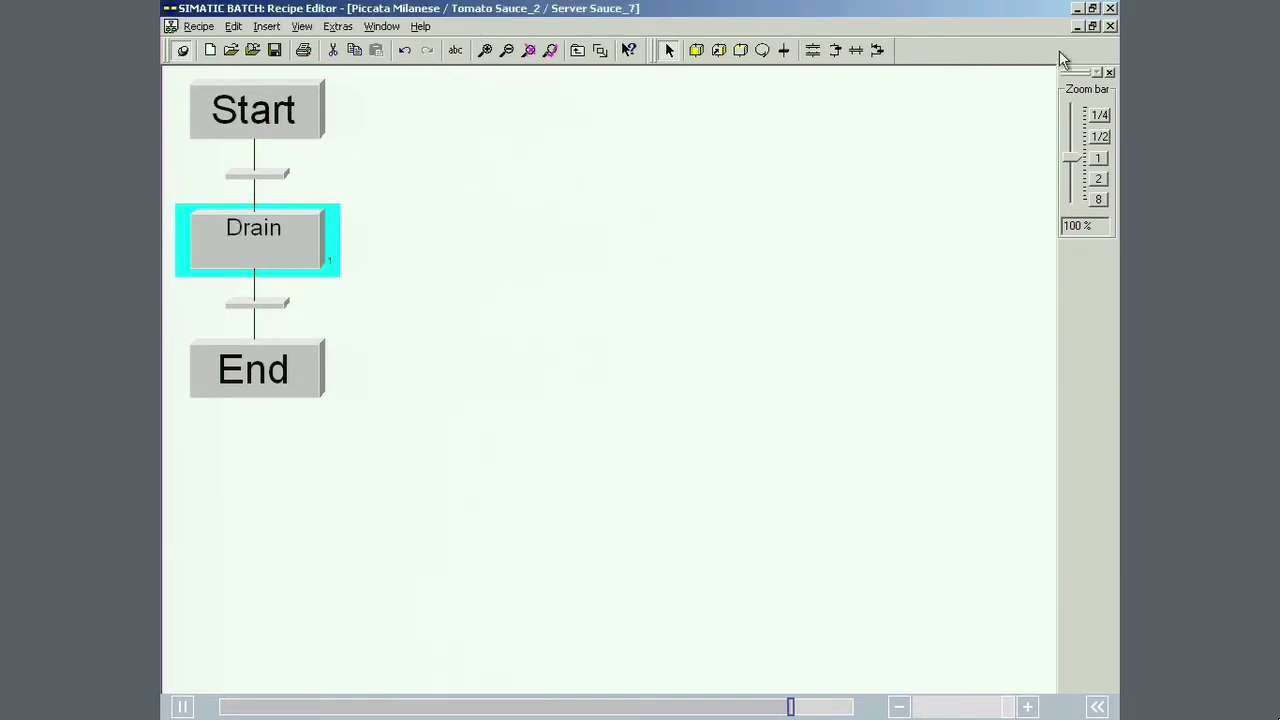
- Return to the main recipe and save Piccata Milanese
left_click(1110, 26)
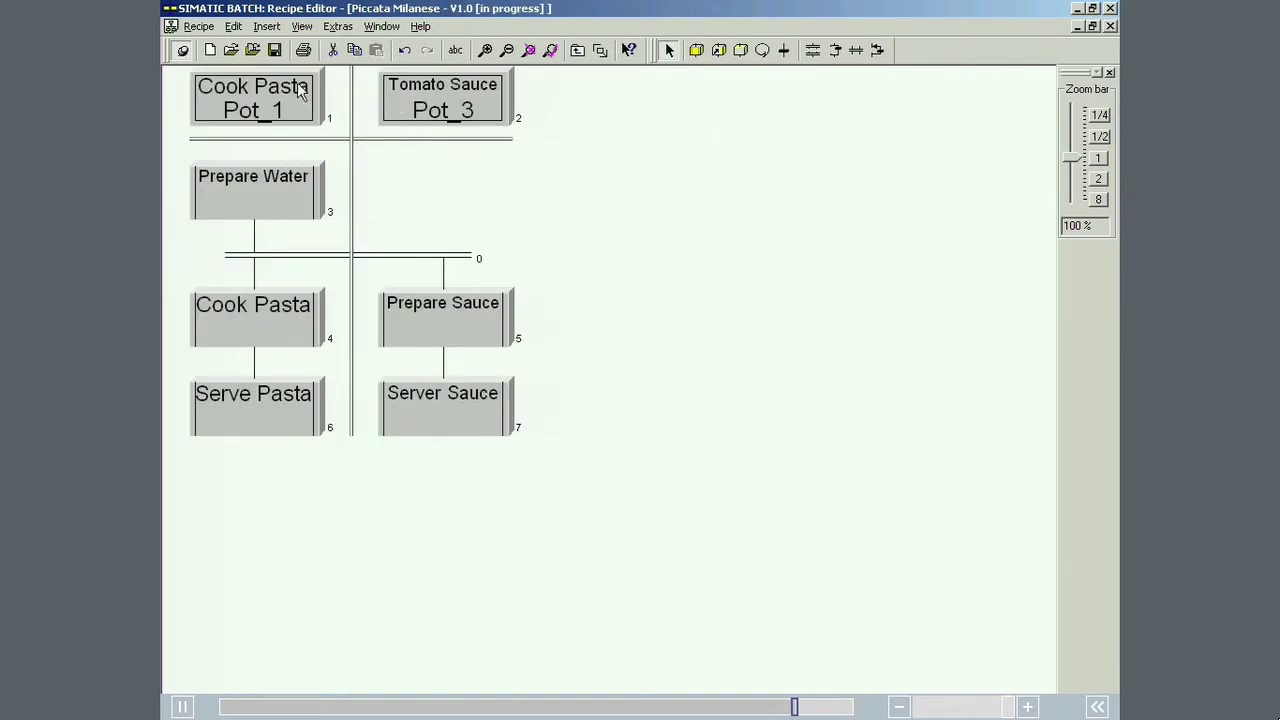
left_click(199, 26)
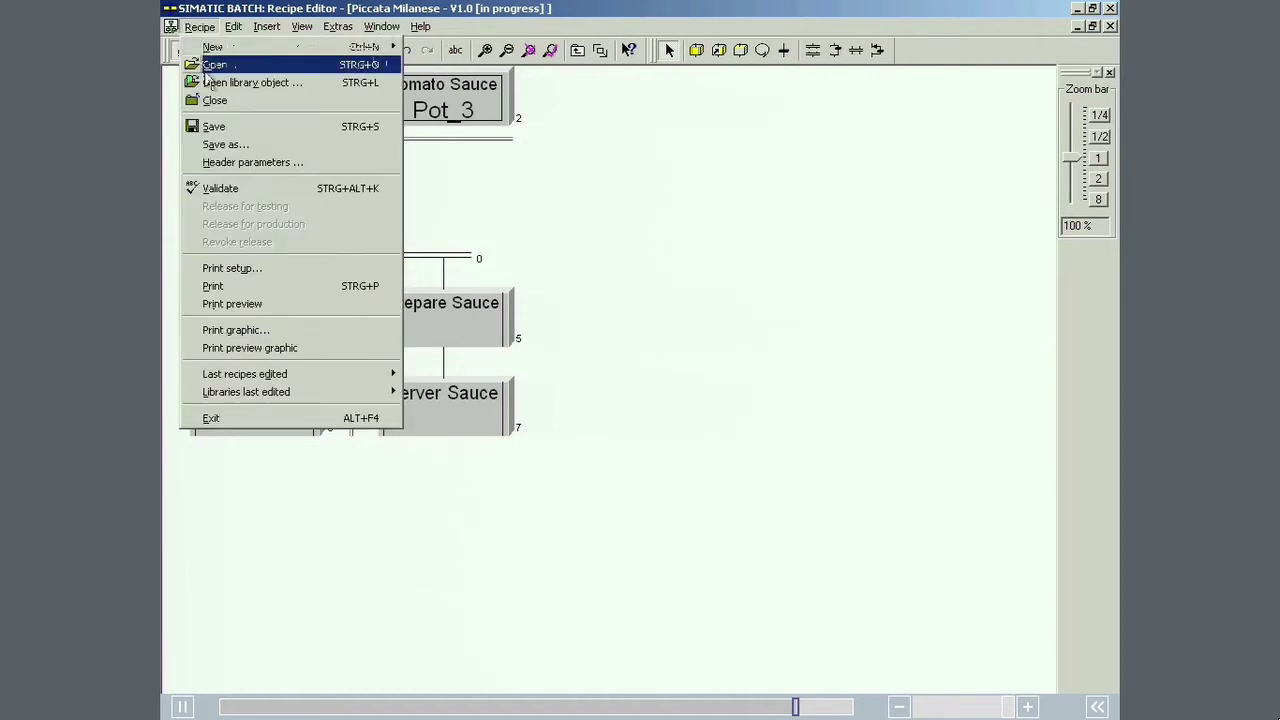
left_click(214, 126)
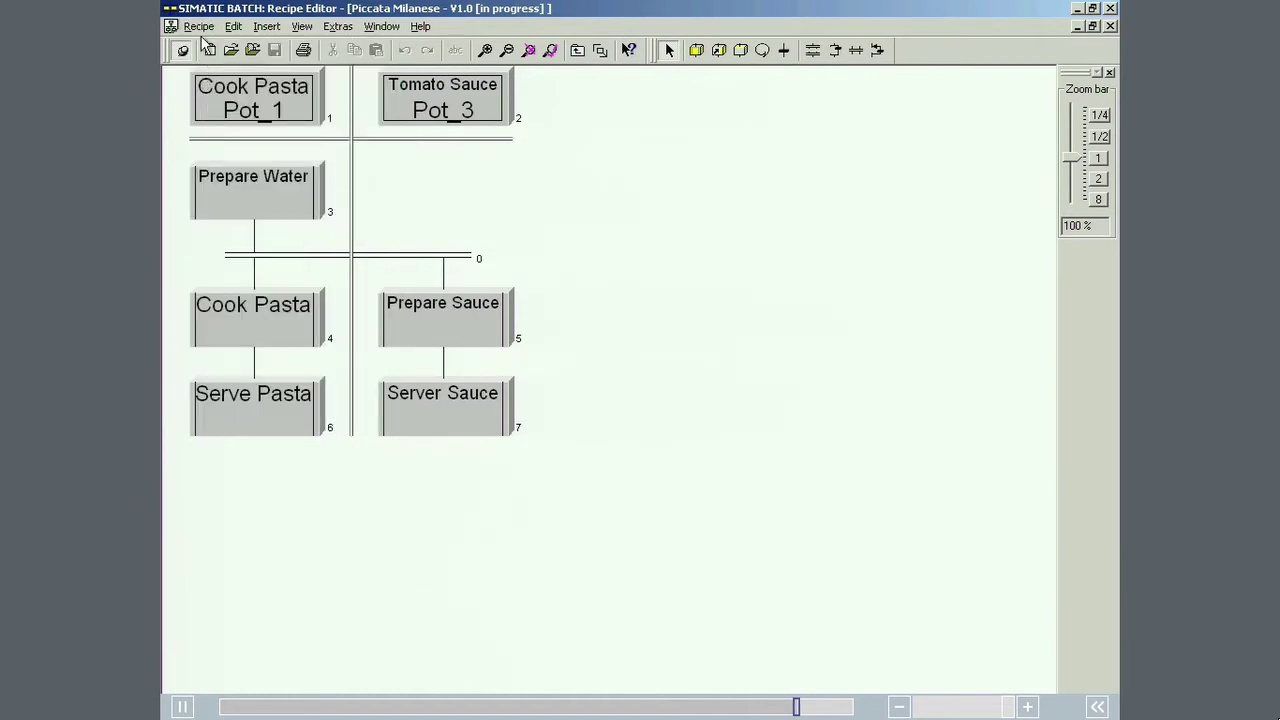
- Validate the recipe, release it for production, and close the Recipe Editor
left_click(199, 26)
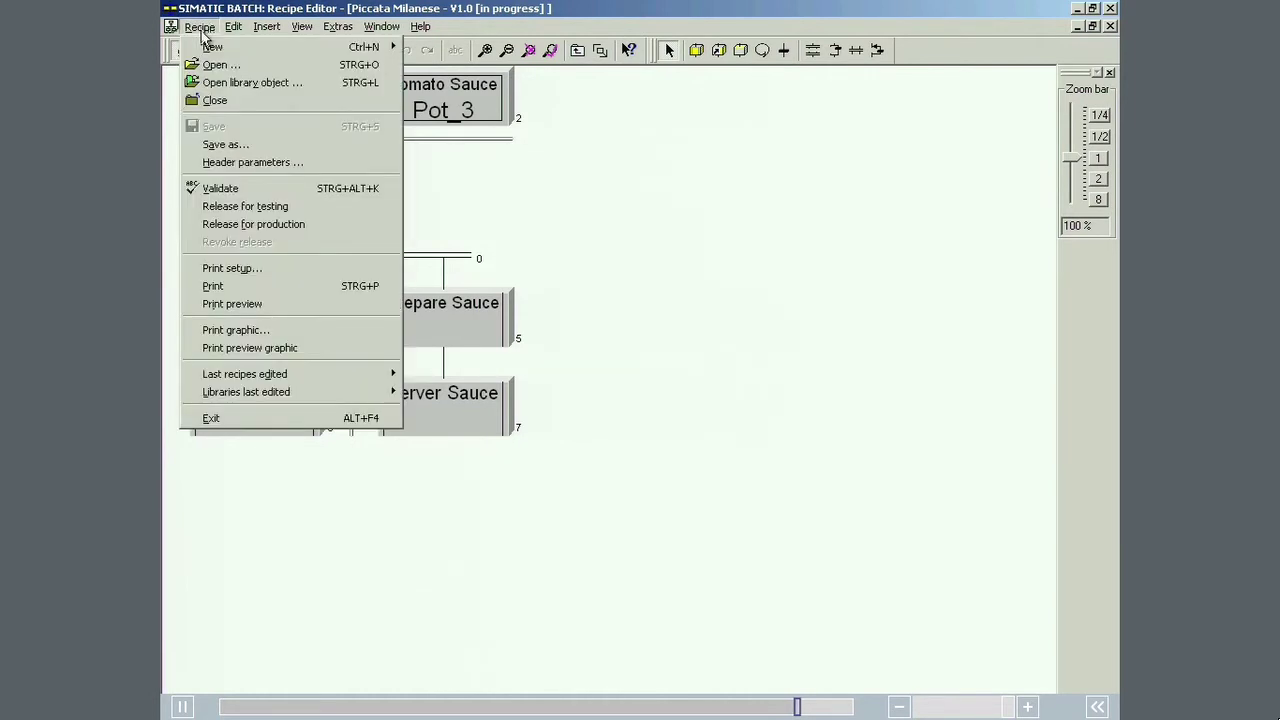
left_click(222, 188)
left_click(638, 392)
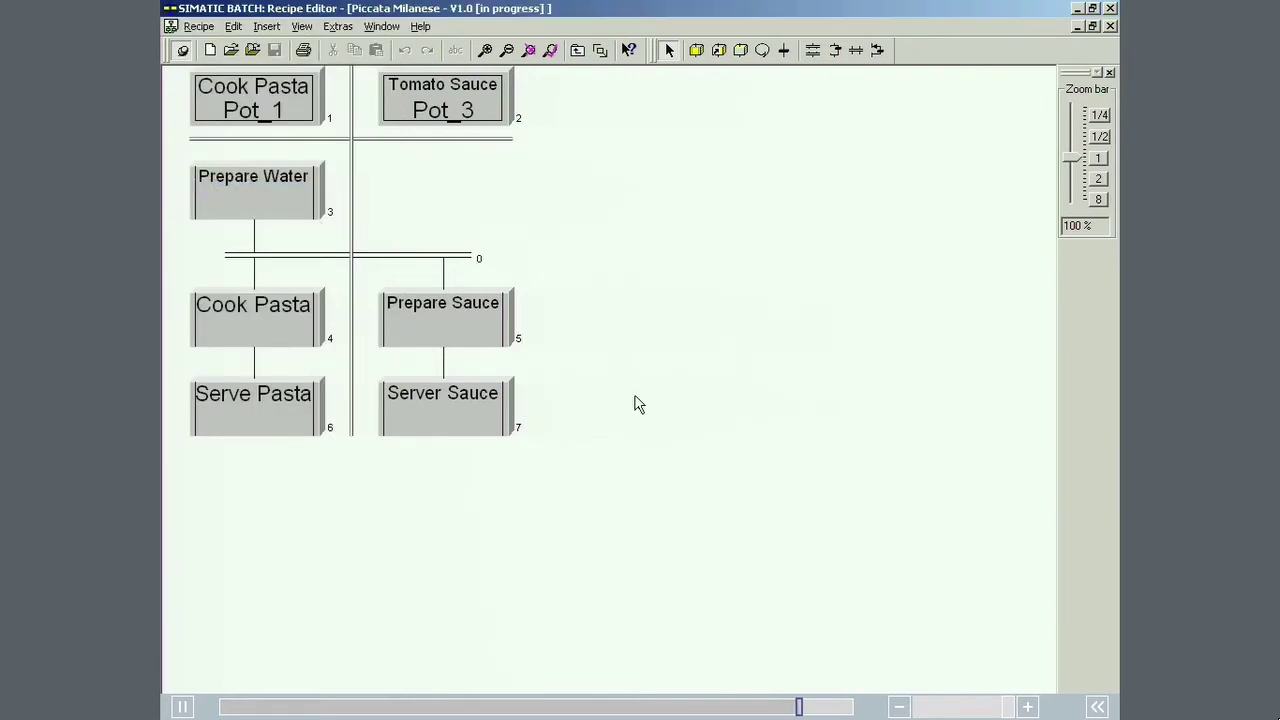
left_click(200, 27)
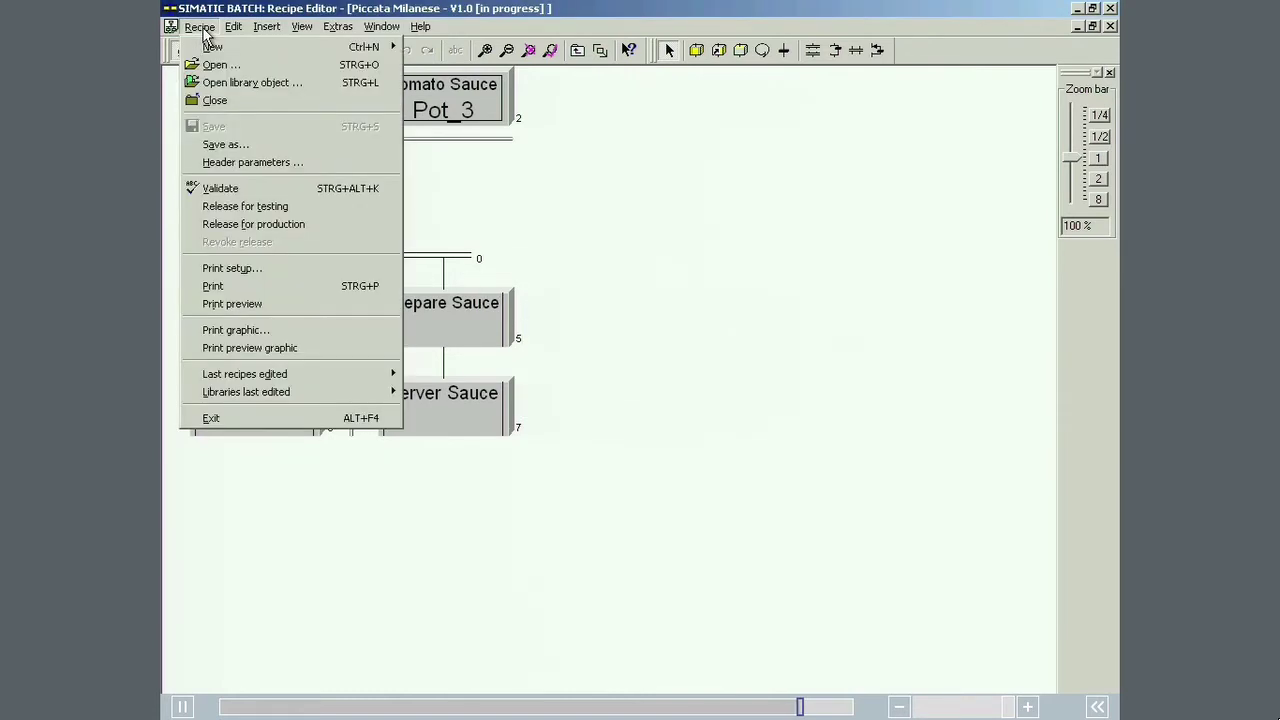
left_click(243, 224)
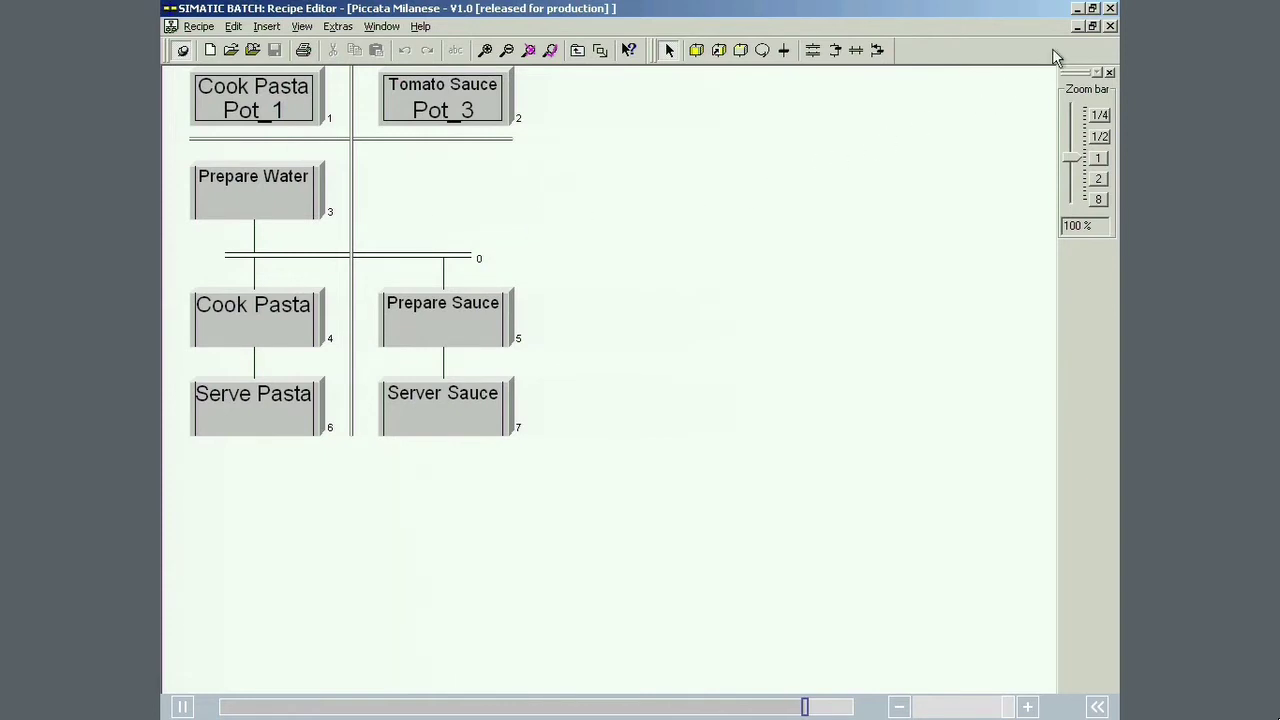
left_click(1111, 9)
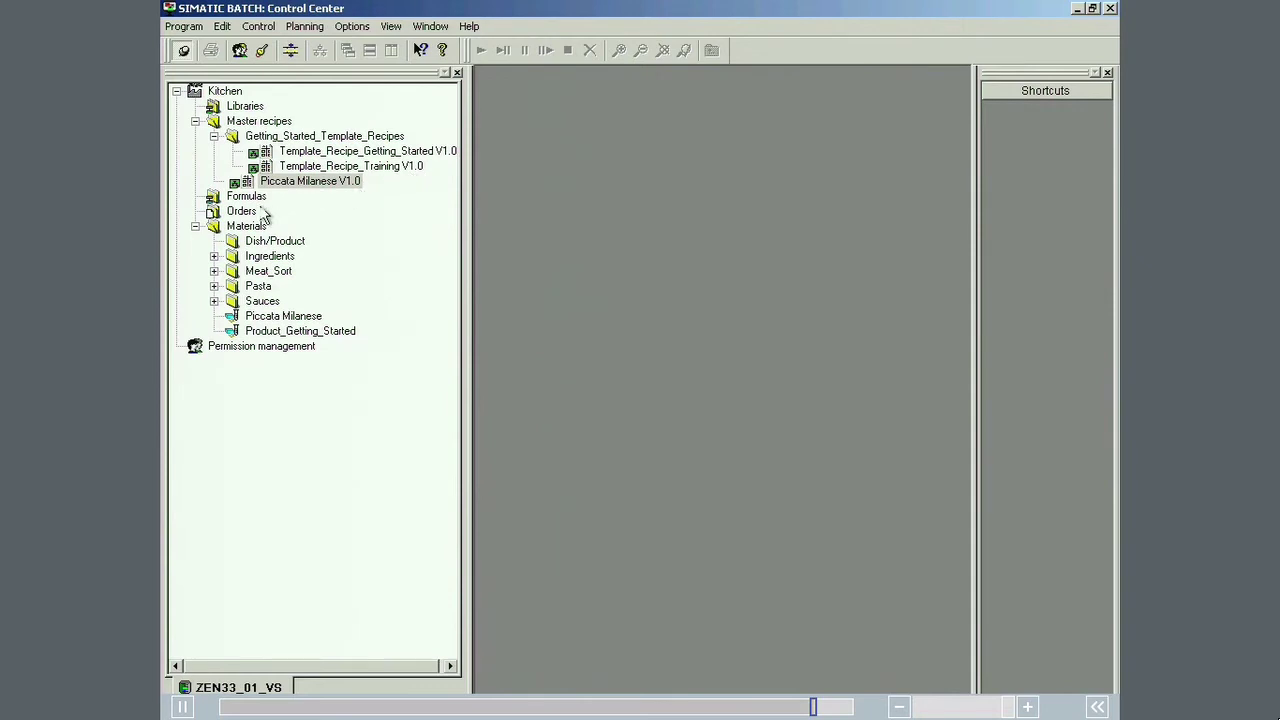
- Create the order category Order_category_GS under Orders
right_click(247, 217)
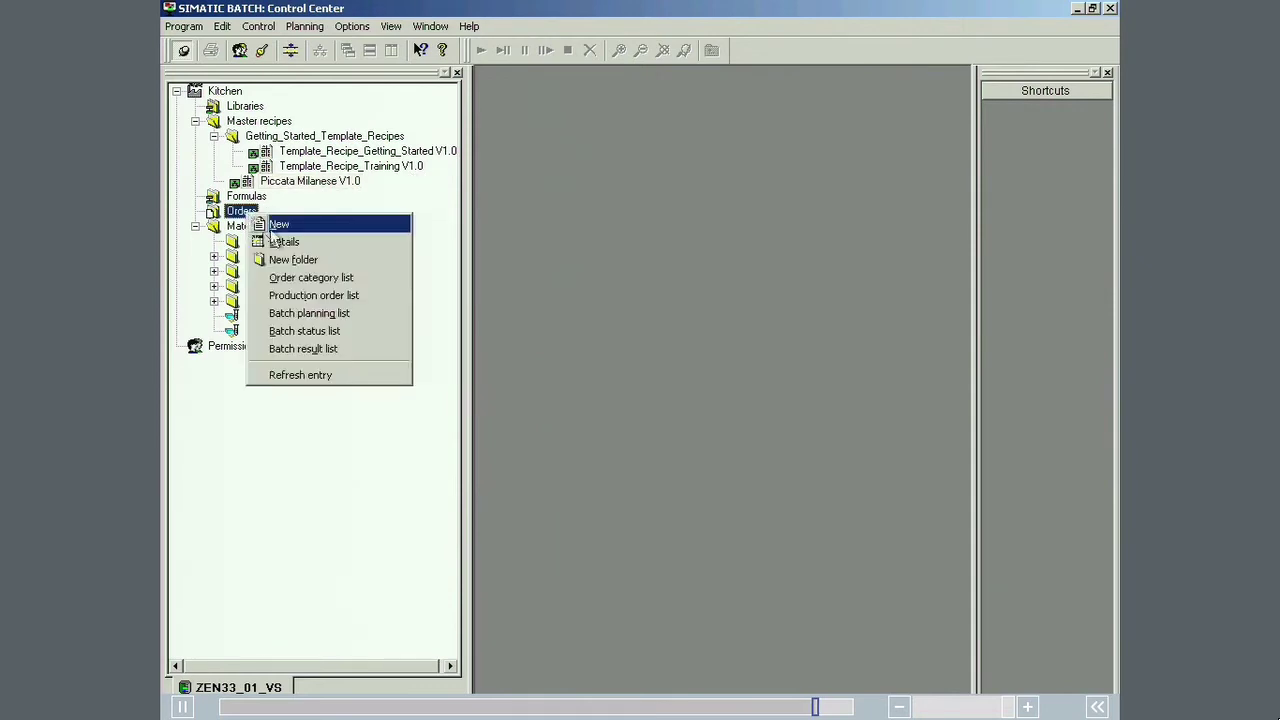
left_click(271, 224)
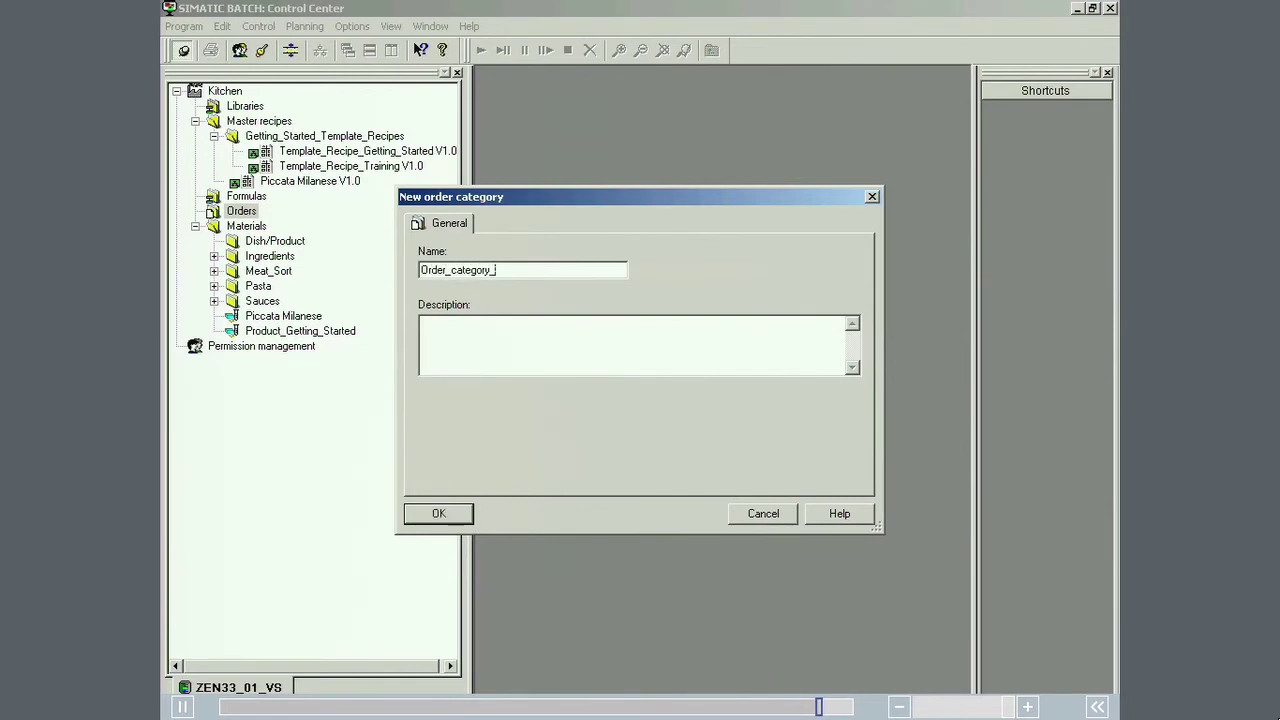
left_click(438, 513)
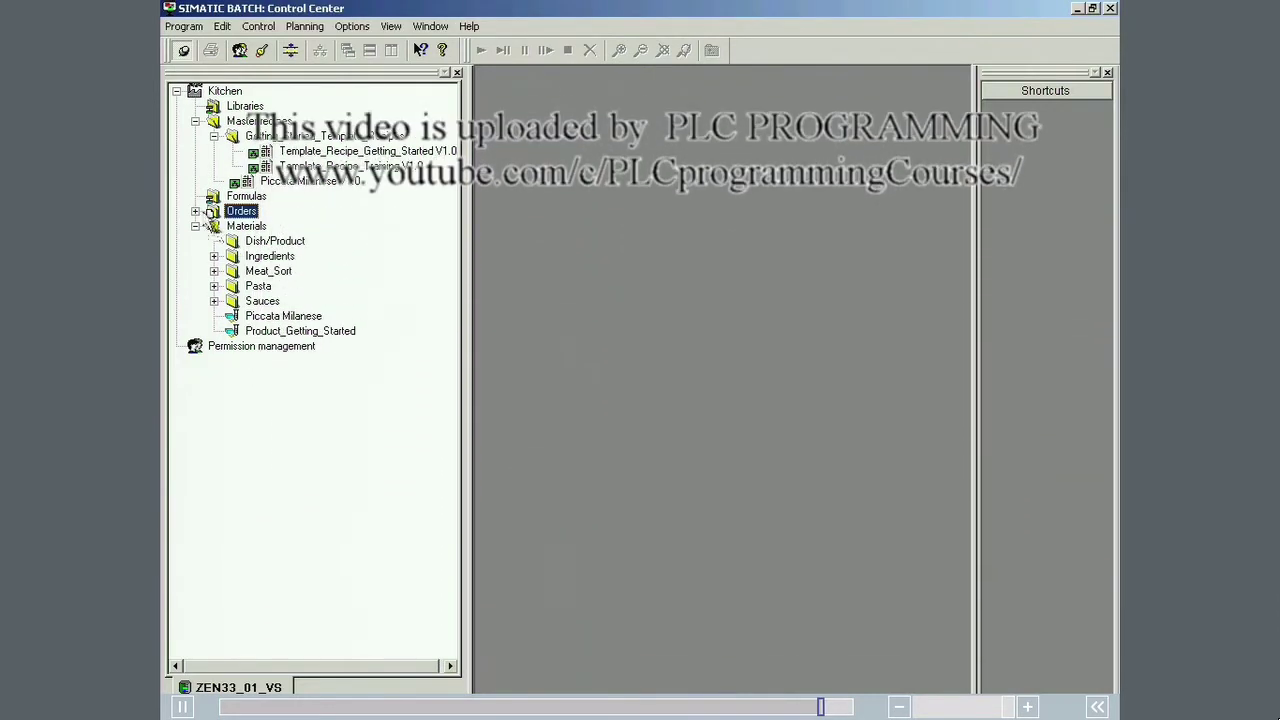
double_click(240, 213)
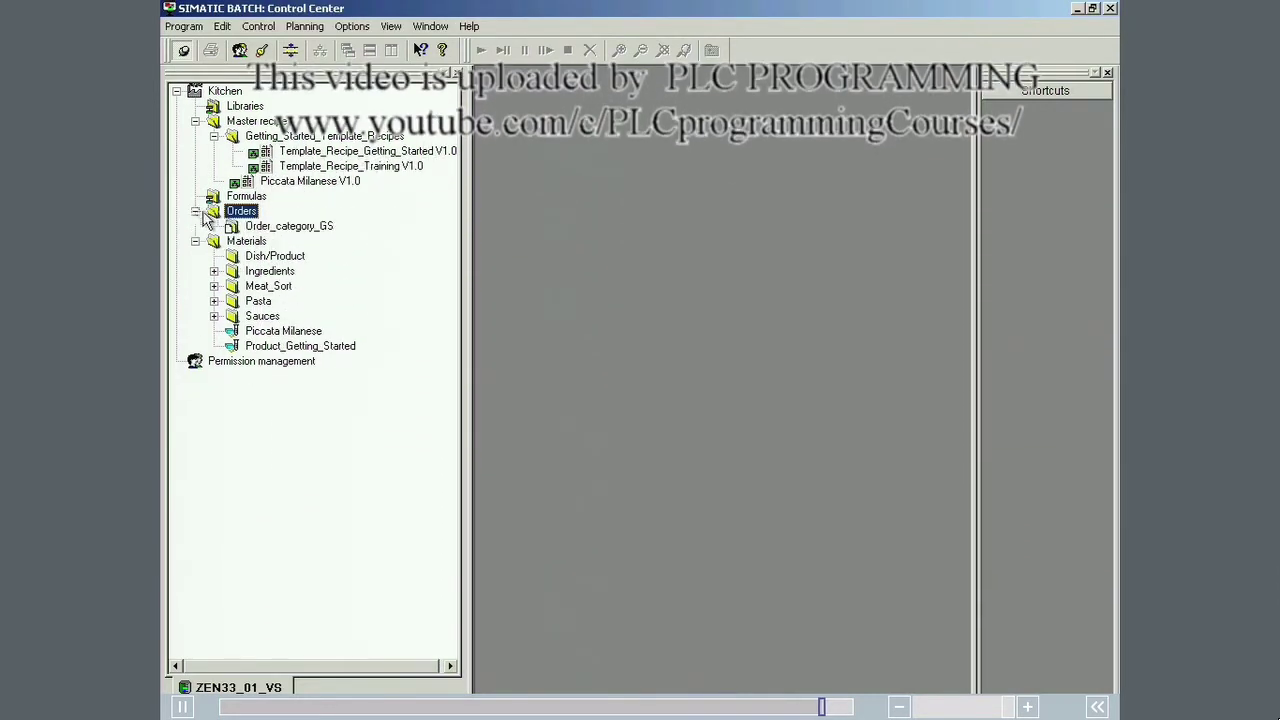
- Create the order Order_GS inside Order_category_GS
right_click(263, 230)
left_click(290, 251)
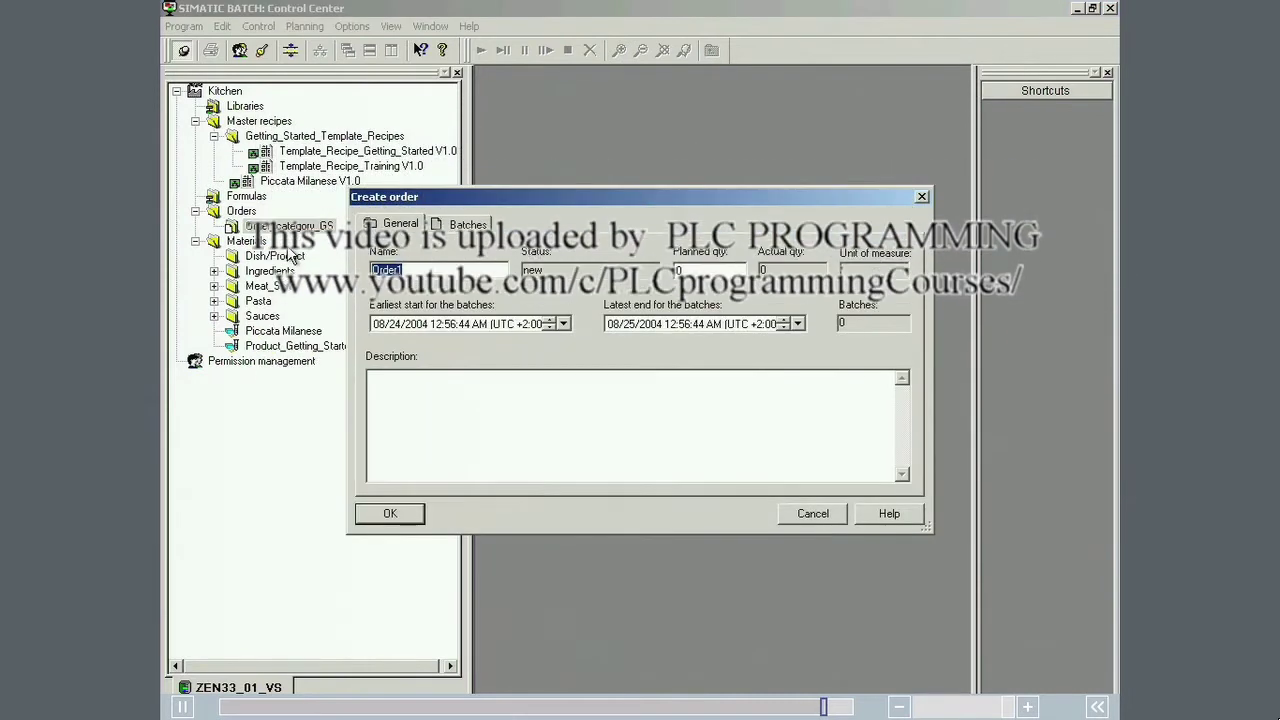
type("Order_")
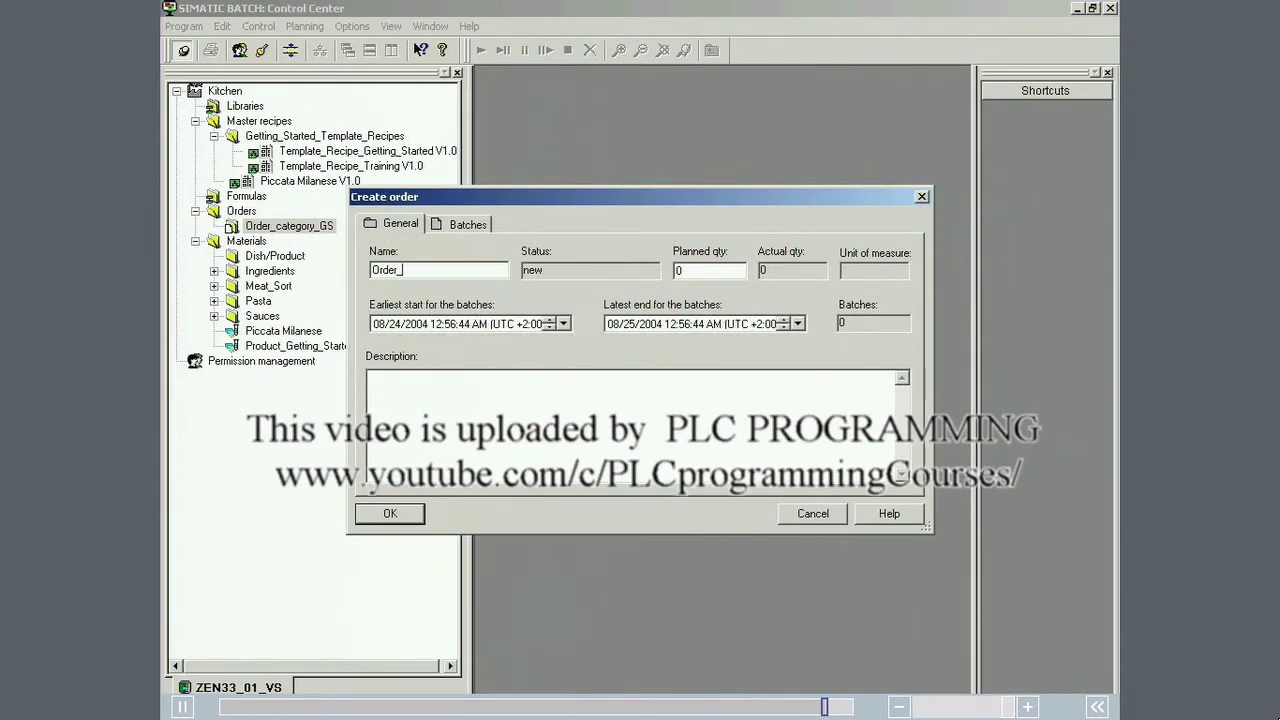
type("GS")
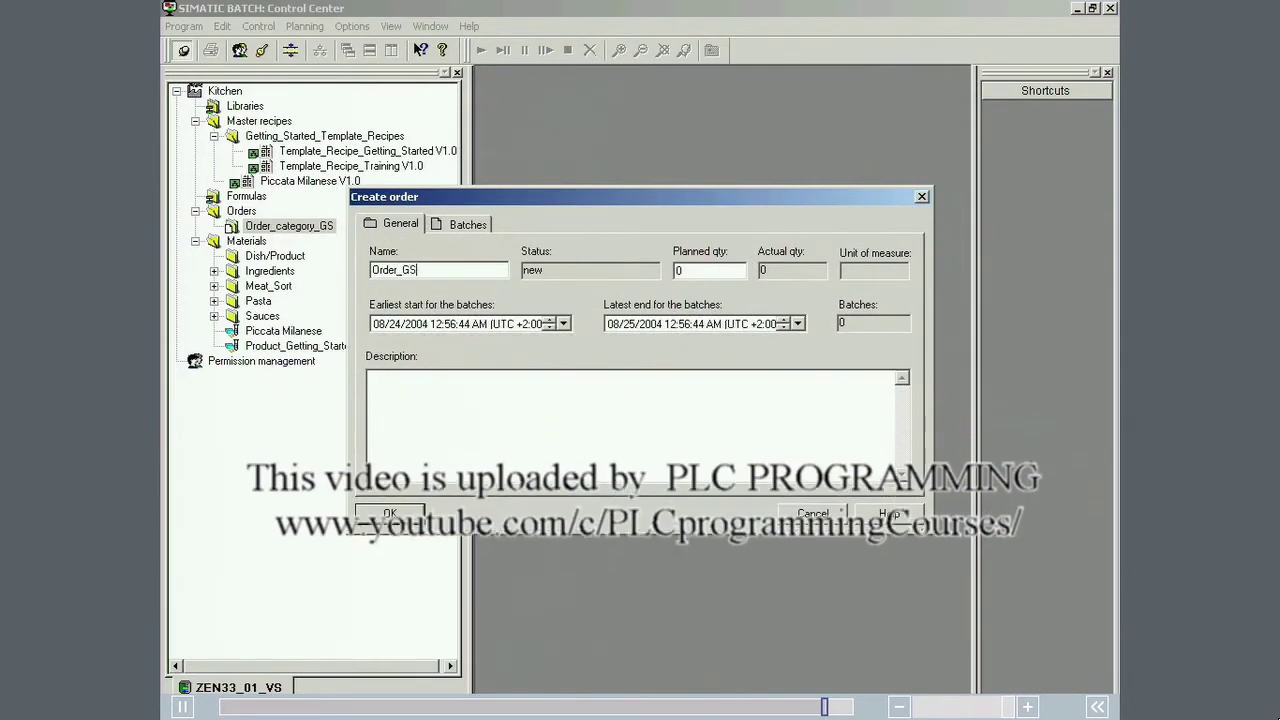
left_click(386, 514)
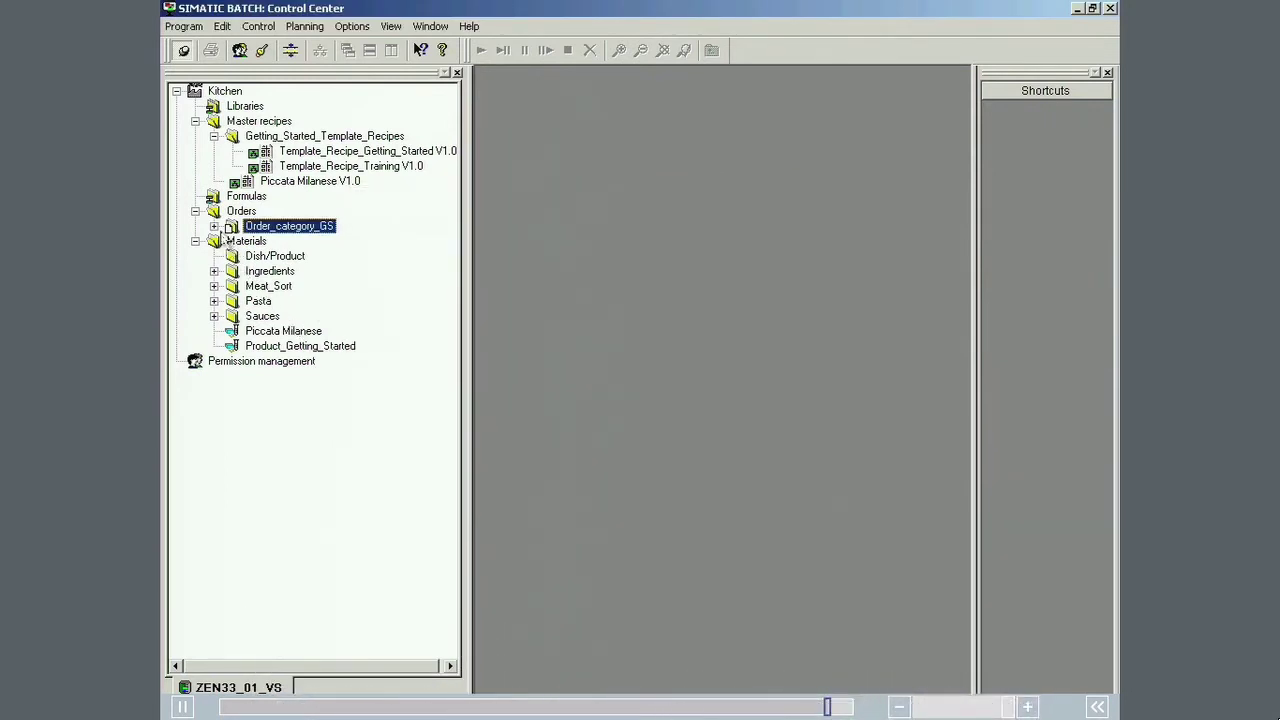
left_click(214, 226)
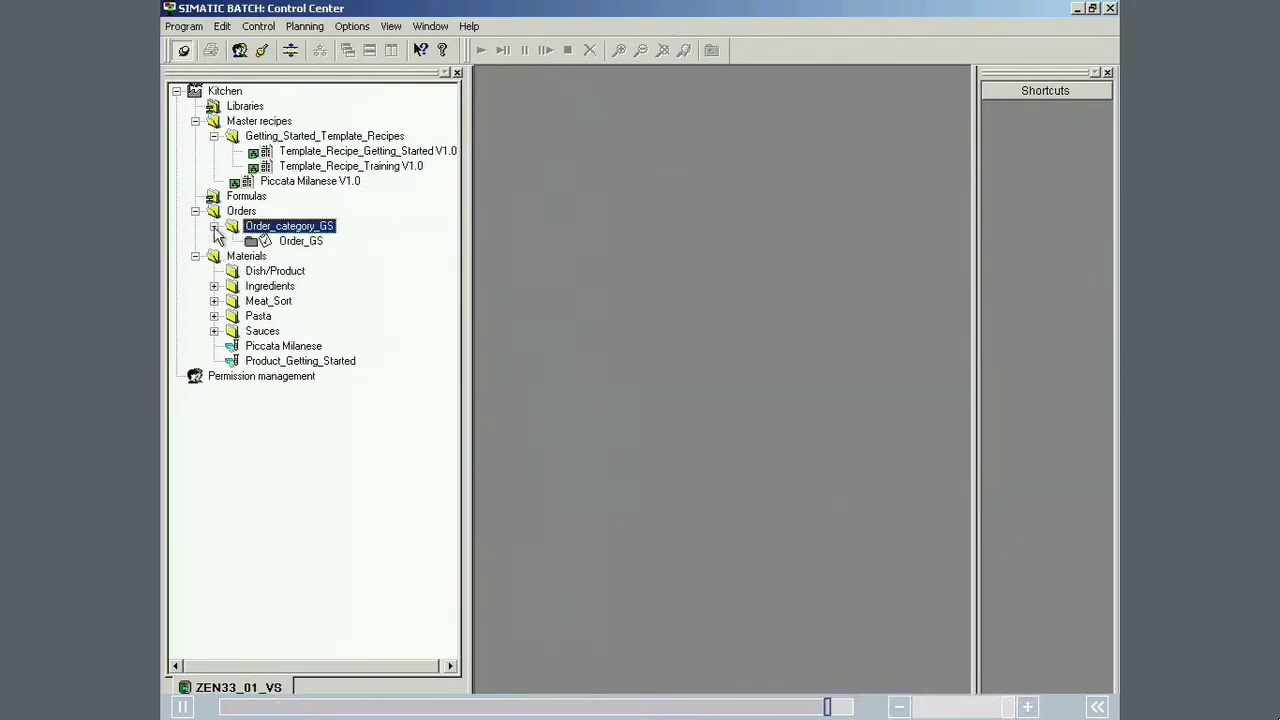
- Add Batch1 using the Piccata Milanese formula with quantity 5 to Order_GS
right_click(294, 249)
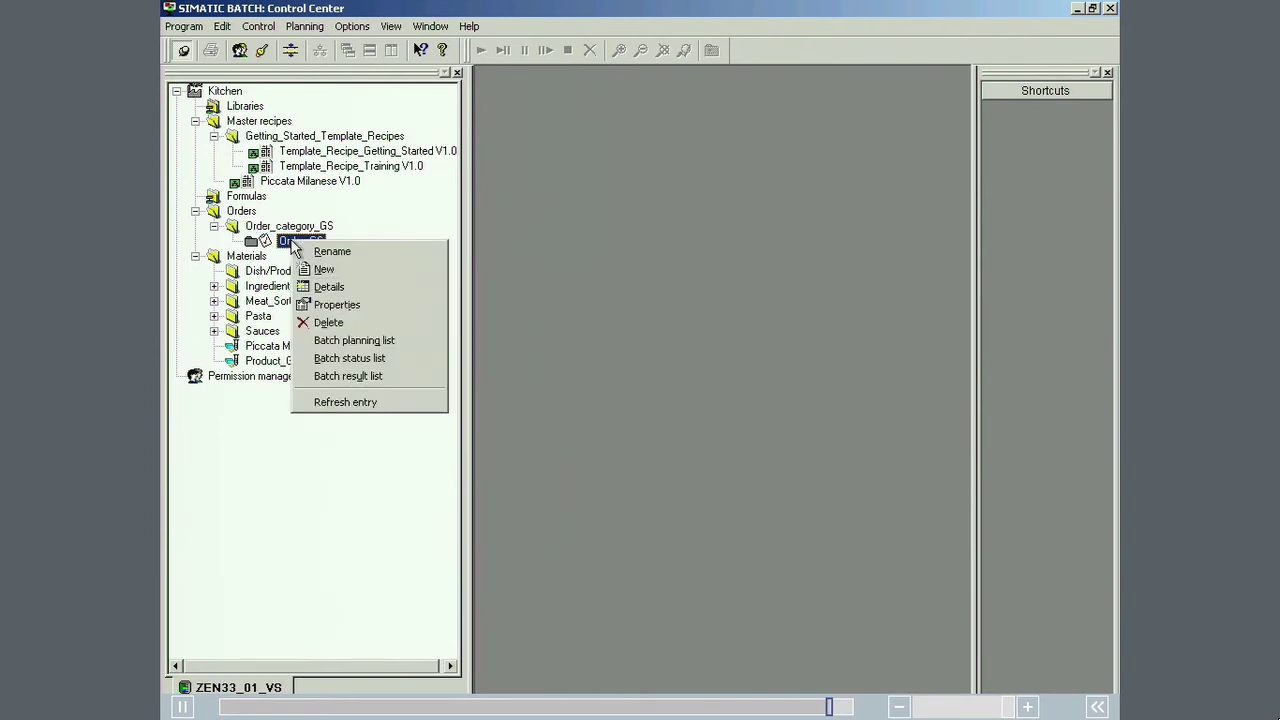
left_click(324, 269)
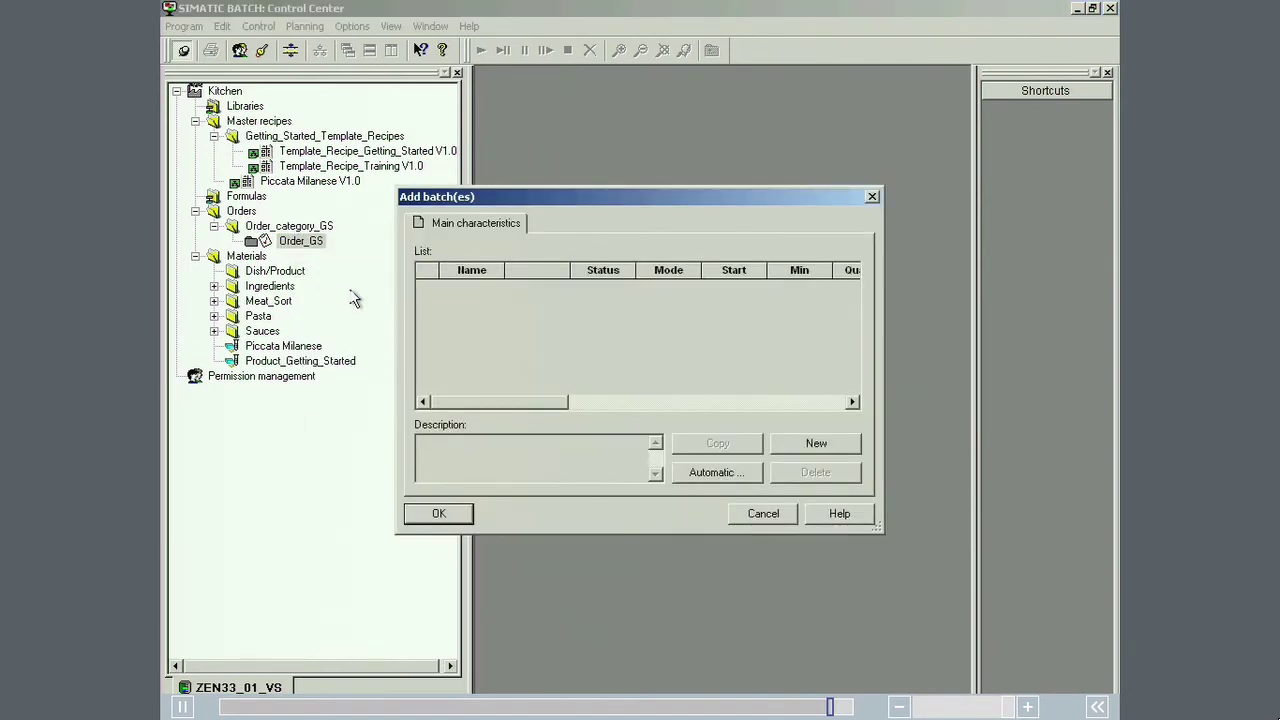
left_click(783, 443)
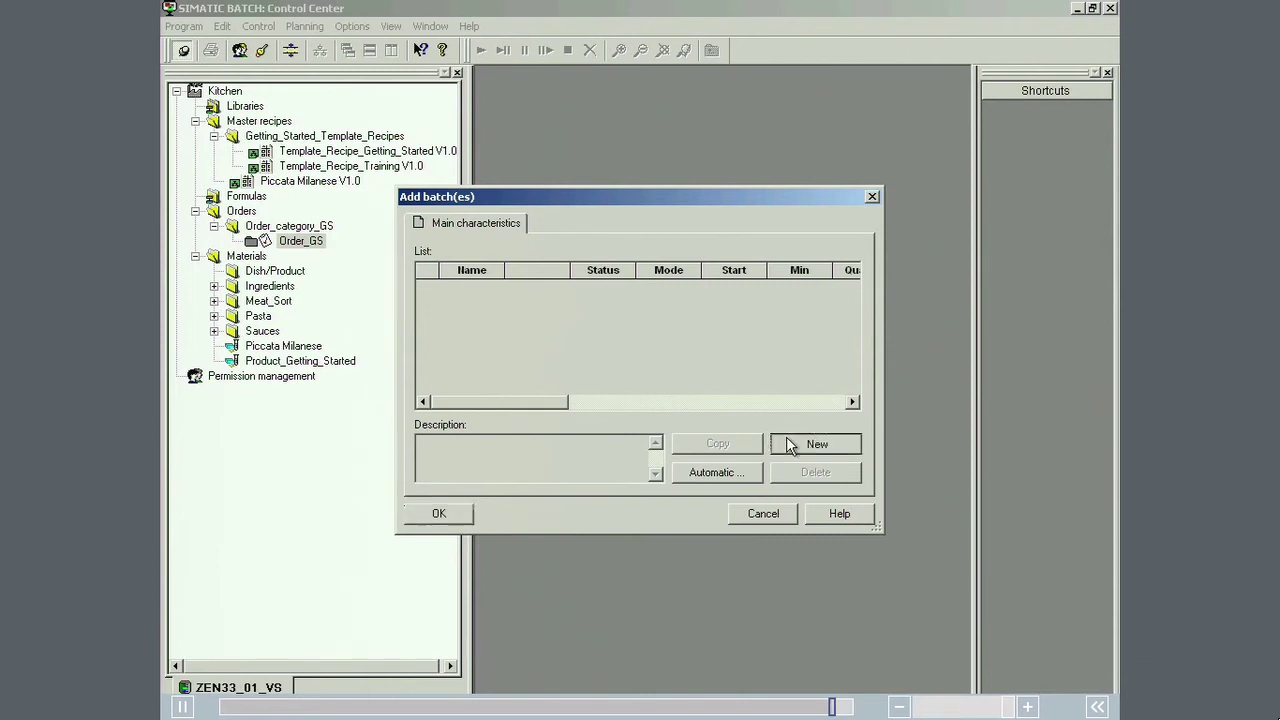
double_click(430, 299)
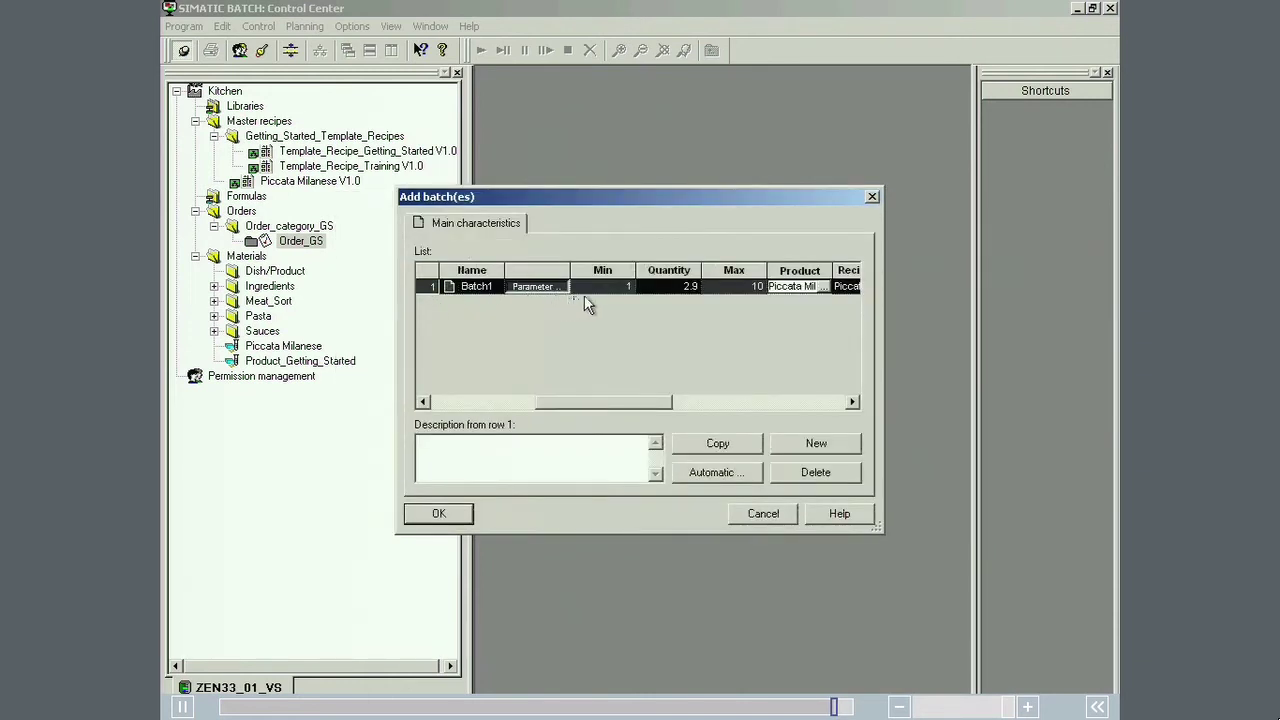
left_click(686, 287)
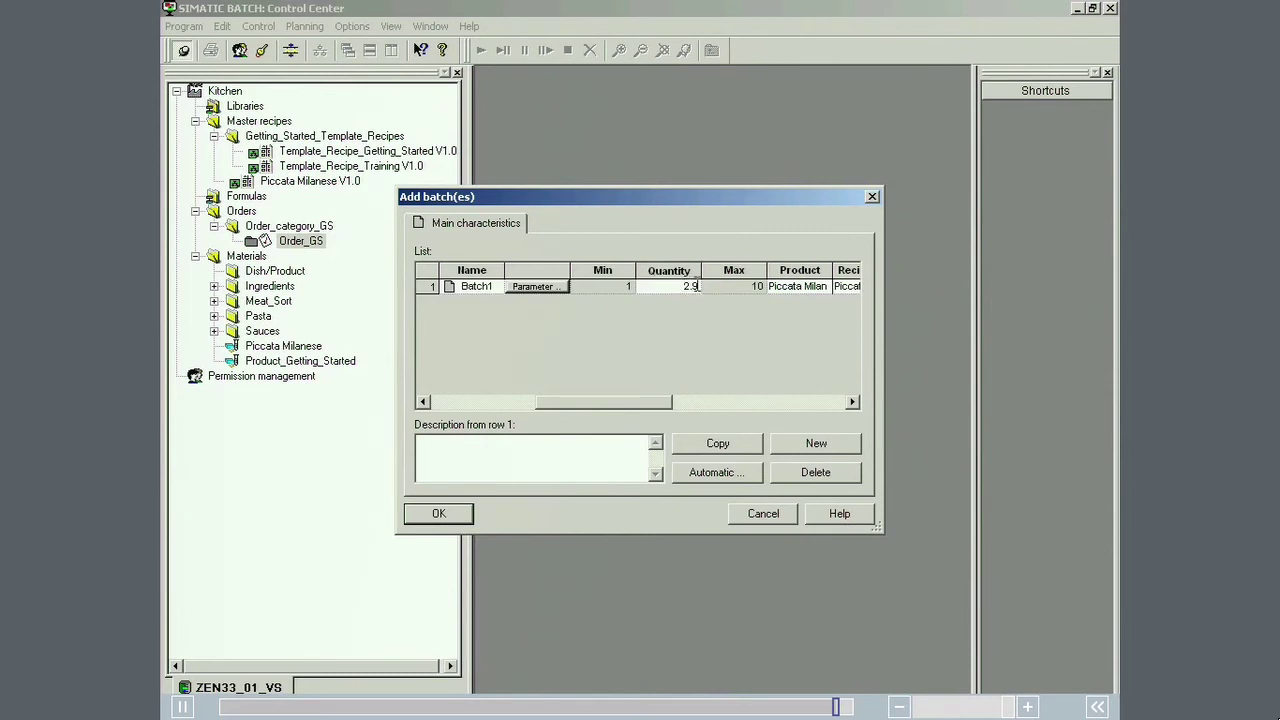
type("5")
left_click(660, 314)
left_click(410, 515)
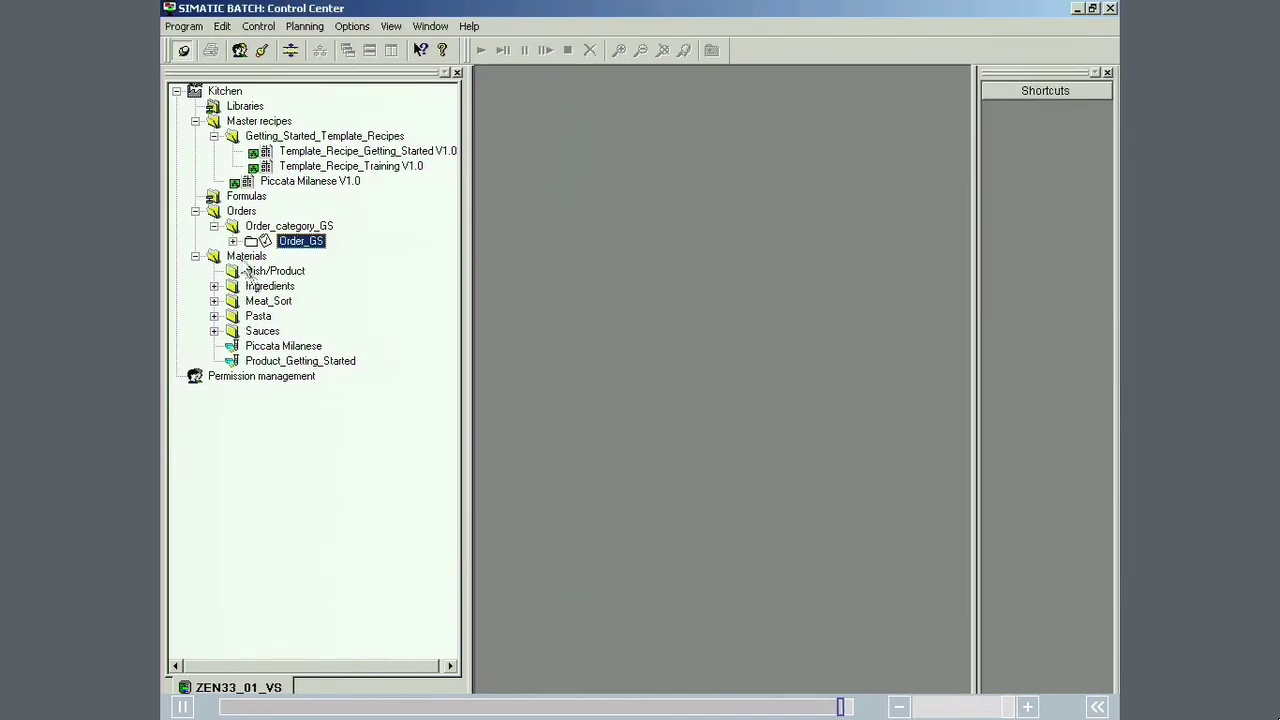
left_click(233, 241)
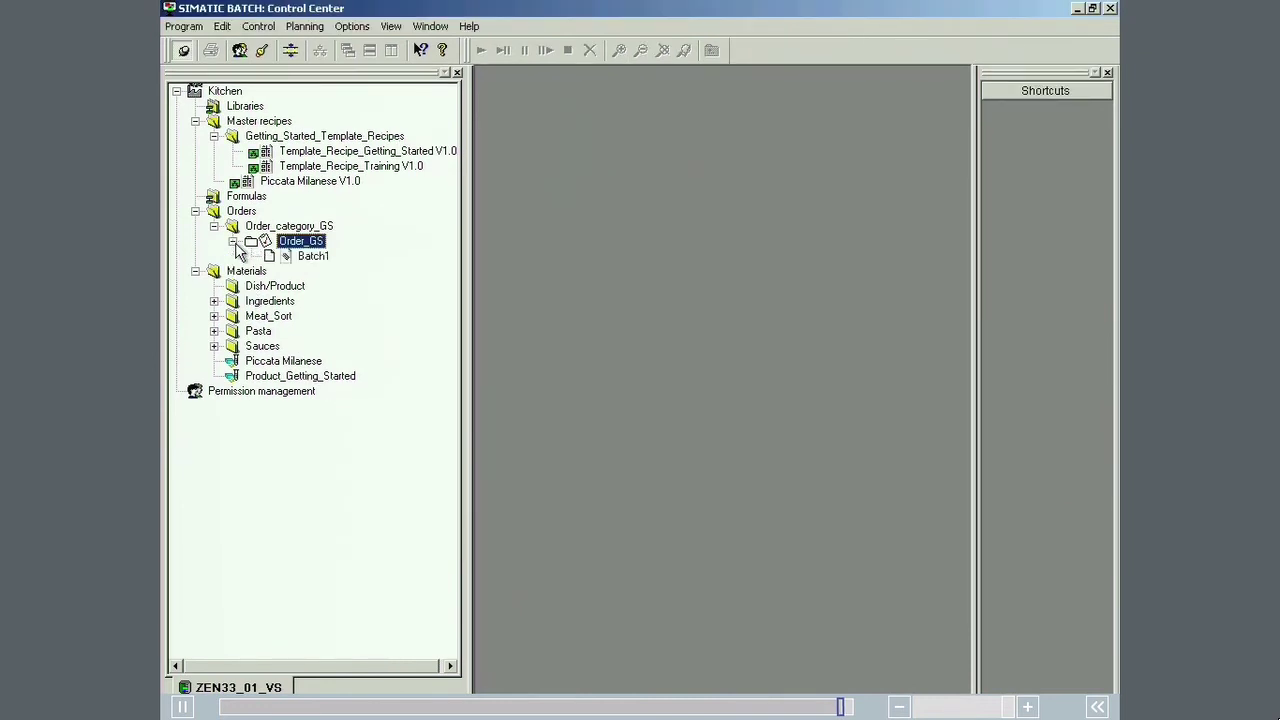
left_click(310, 257)
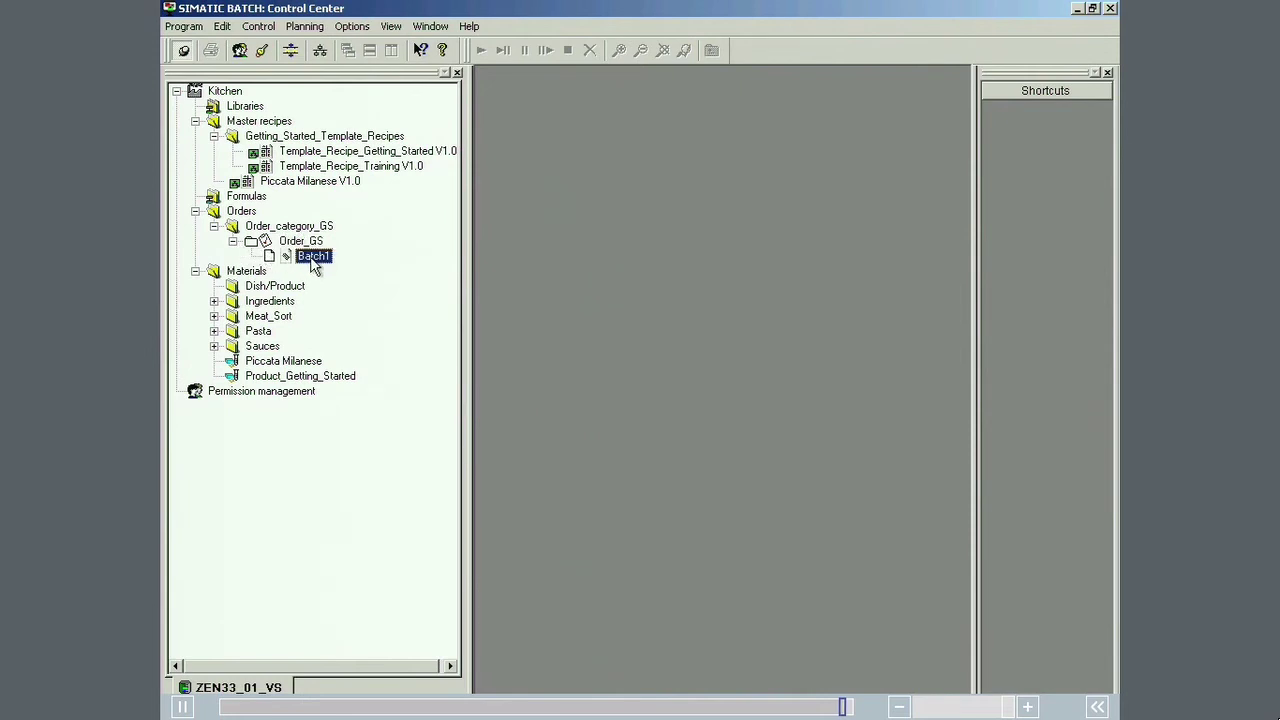